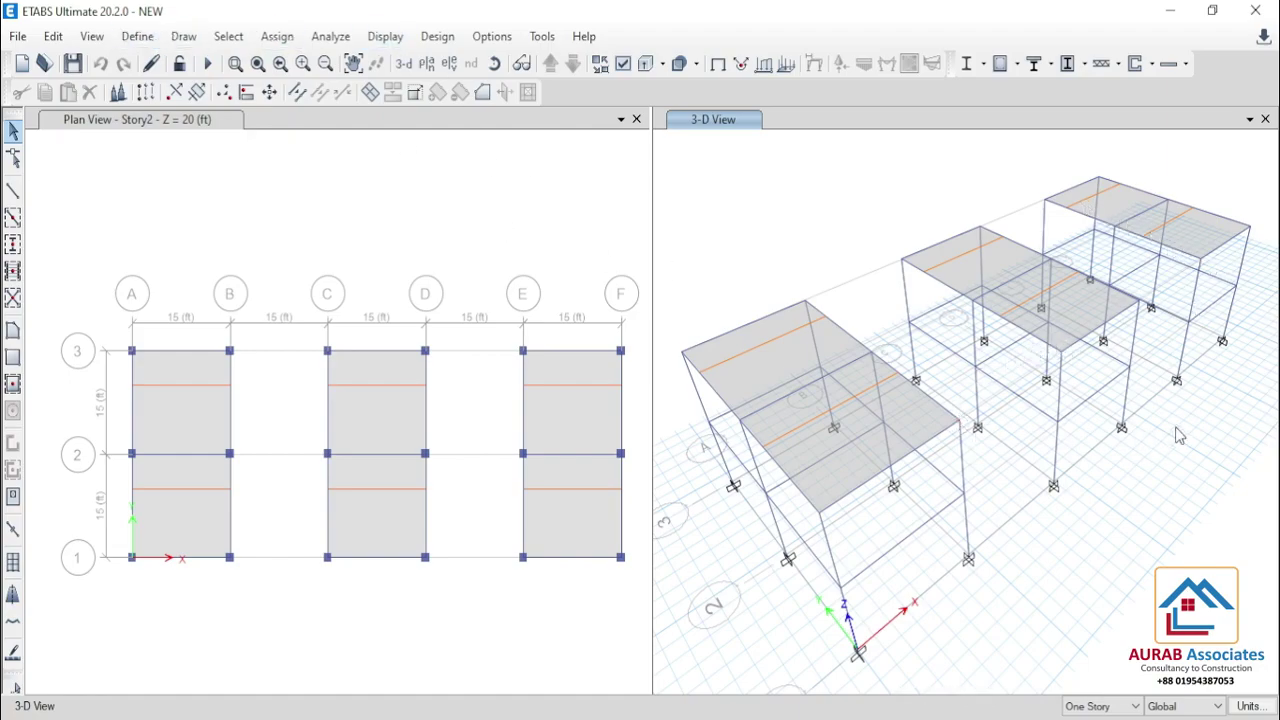
- Review the material property data of CONCRETE 3000 in the material definitions
left_click(137, 36)
left_click(168, 62)
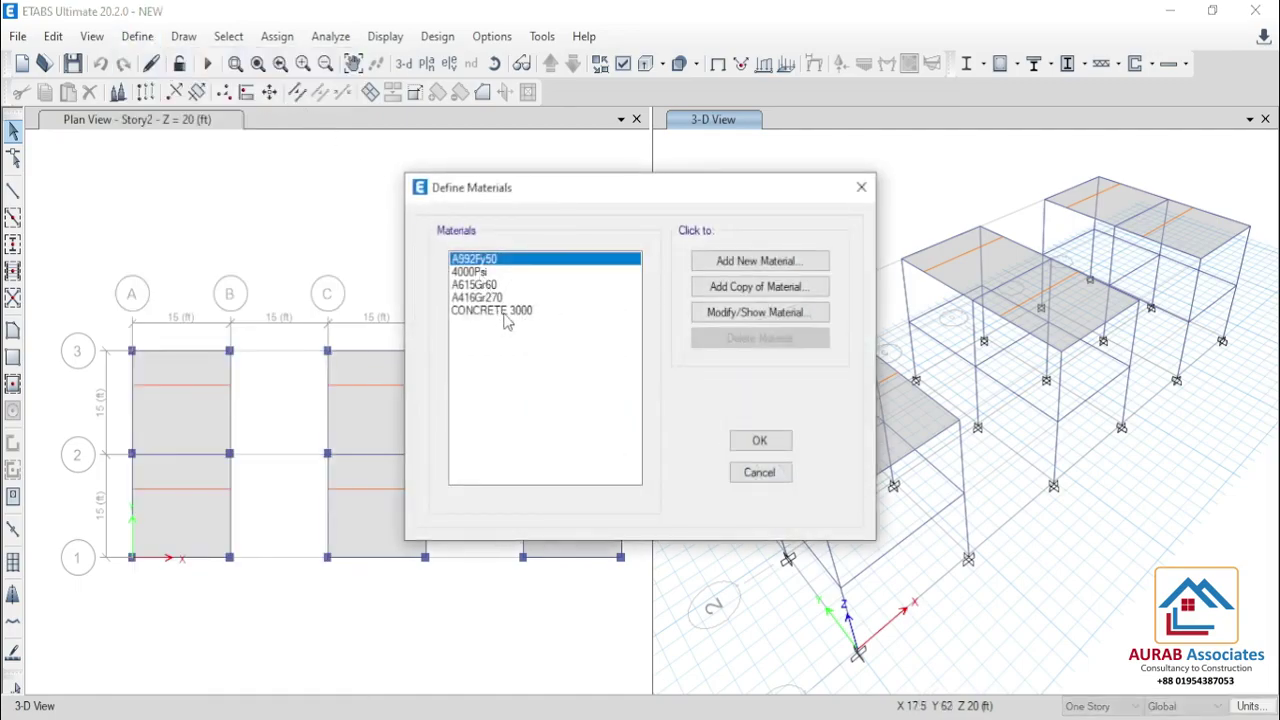
left_click(505, 311)
left_click(748, 312)
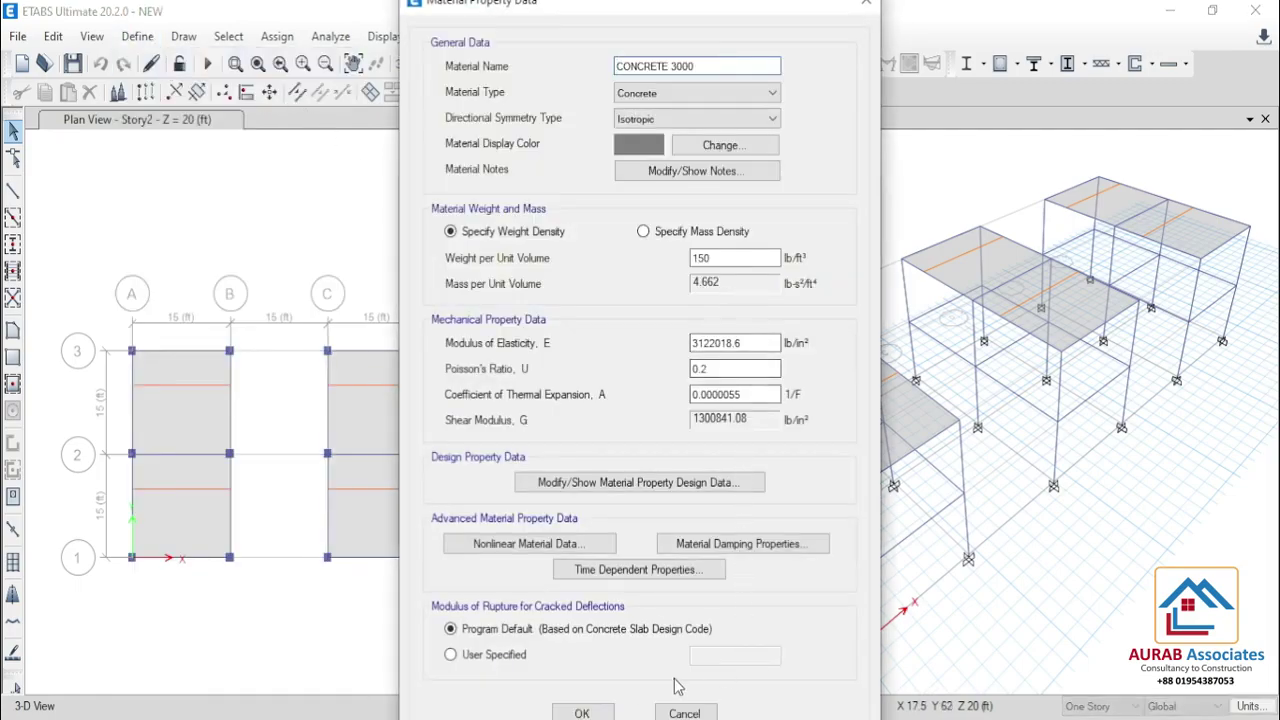
left_click(582, 712)
left_click(756, 438)
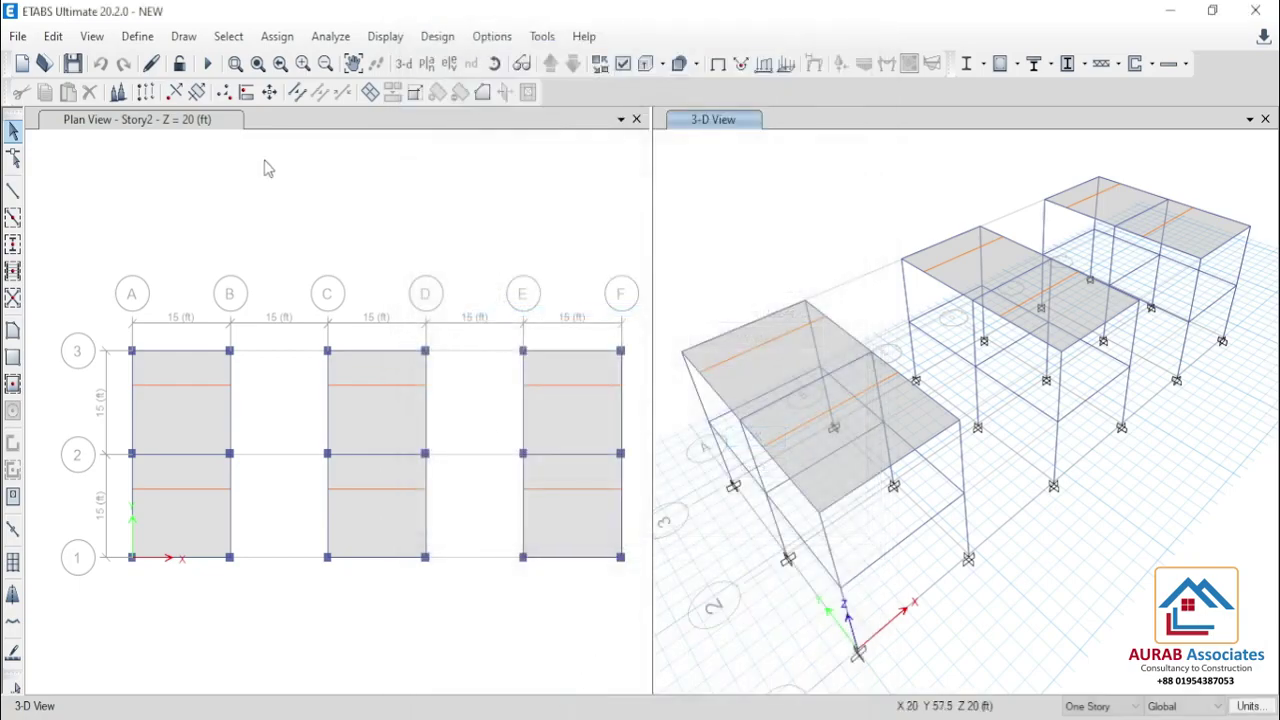
- Review the B 12X21 beam section's dimensions, stiffness modifiers and reinforcement data
left_click(137, 36)
mouse_move(203, 100)
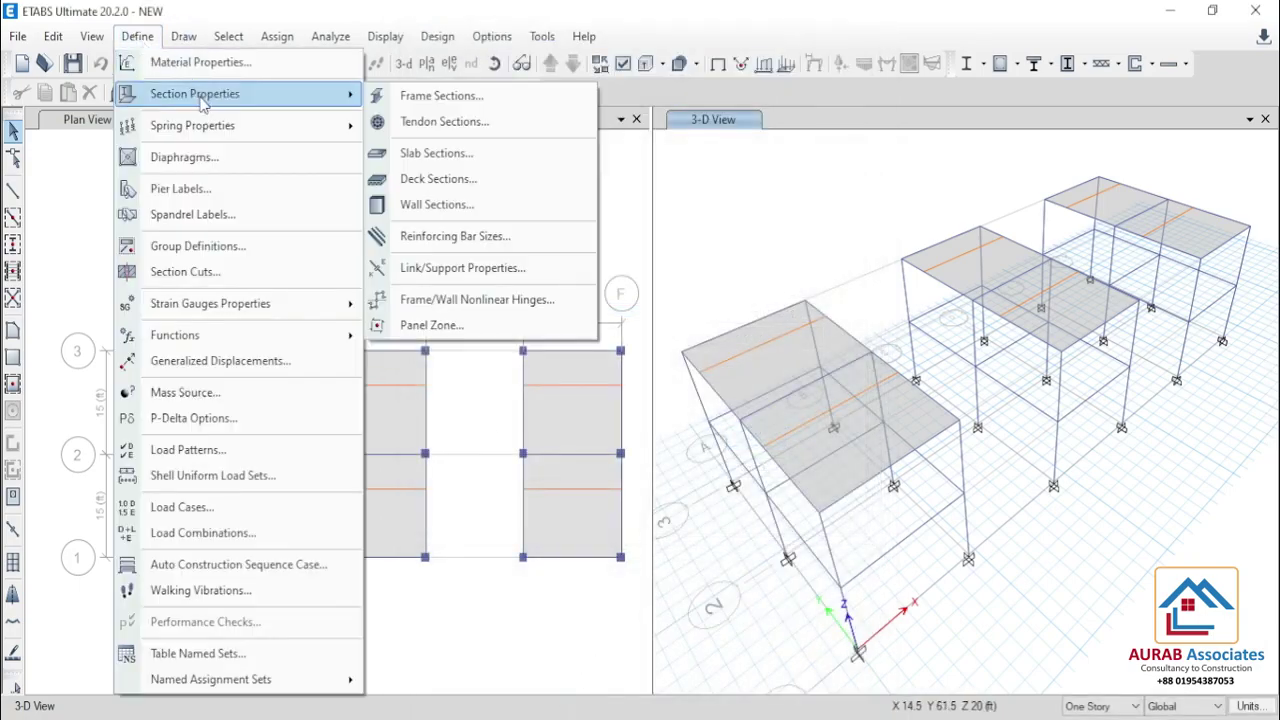
left_click(435, 95)
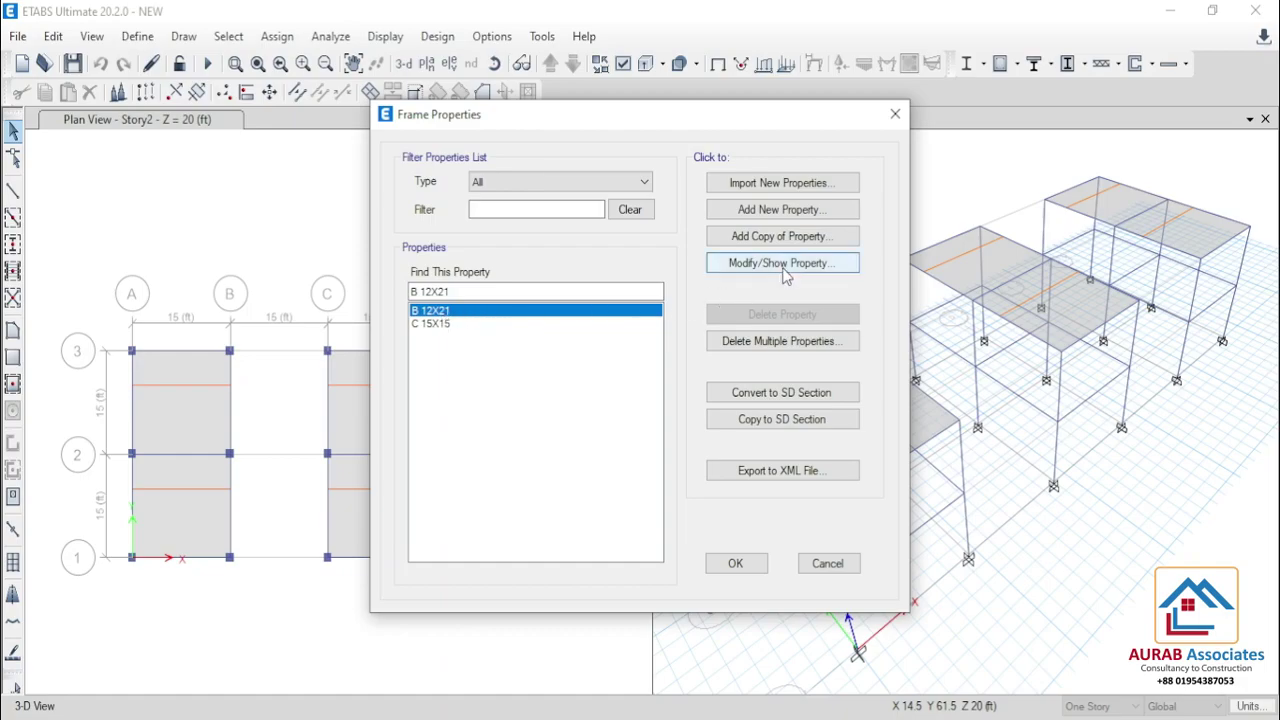
left_click(784, 264)
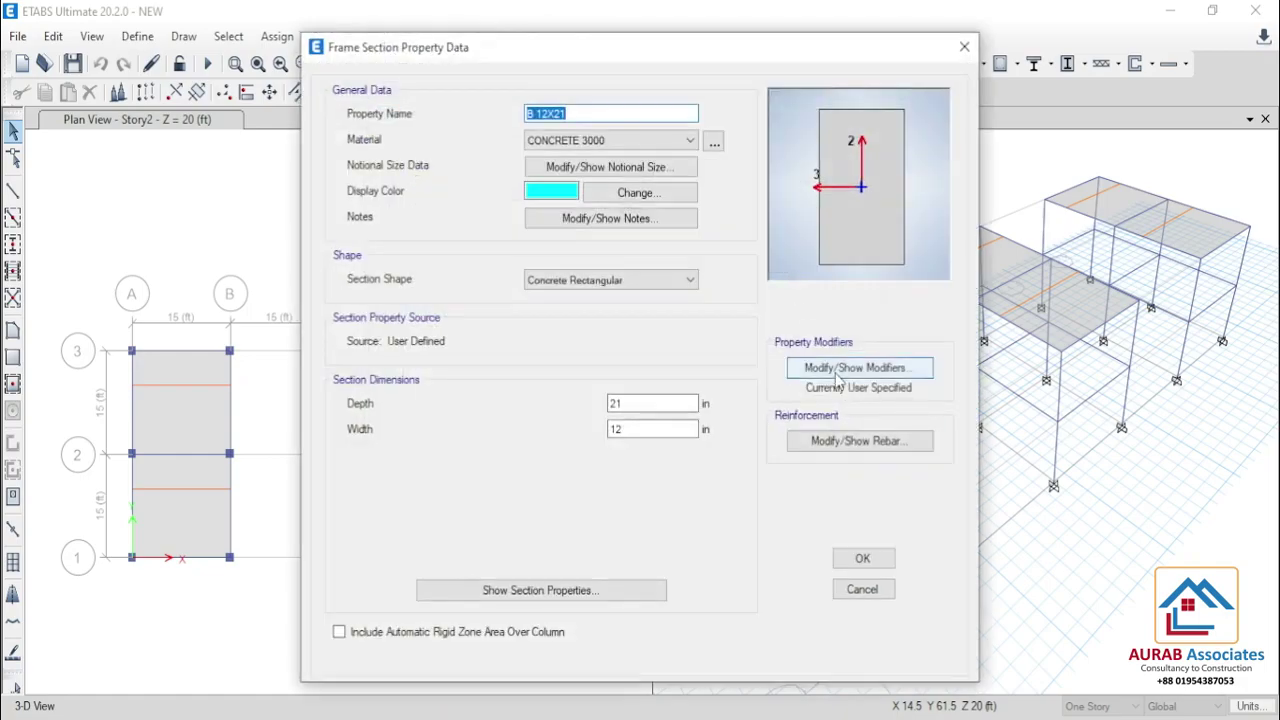
left_click(890, 368)
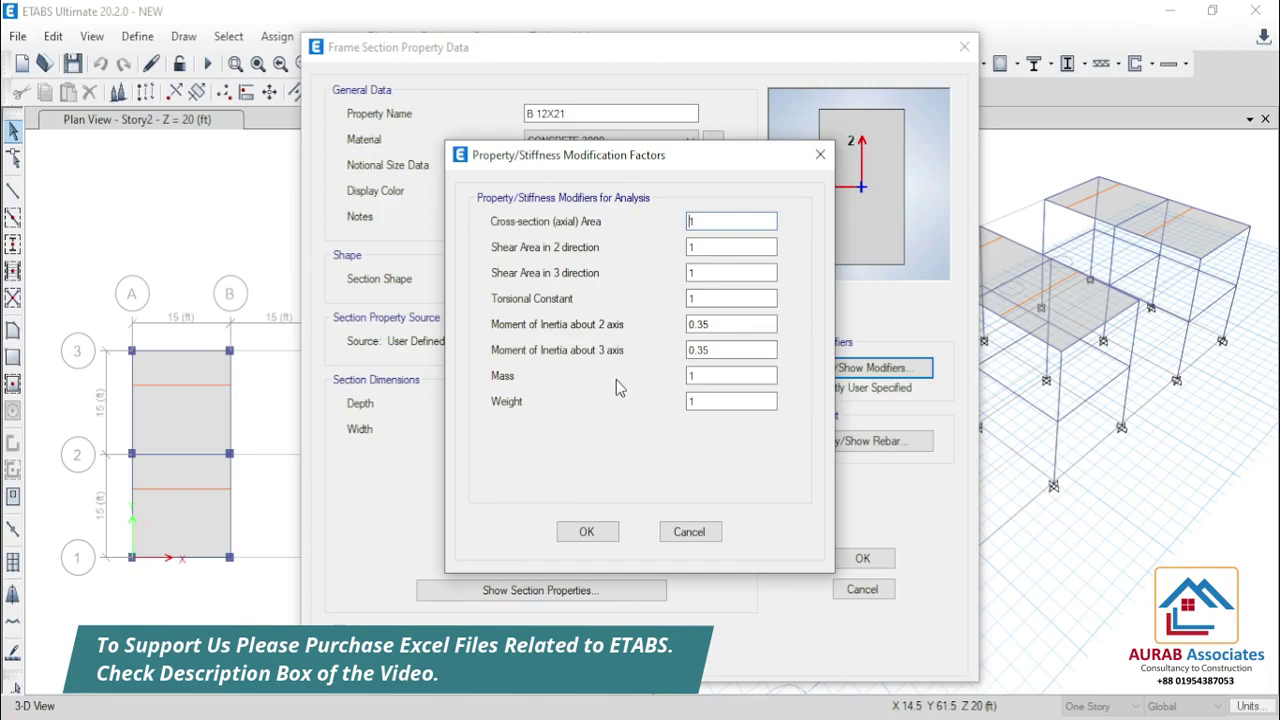
left_click(588, 532)
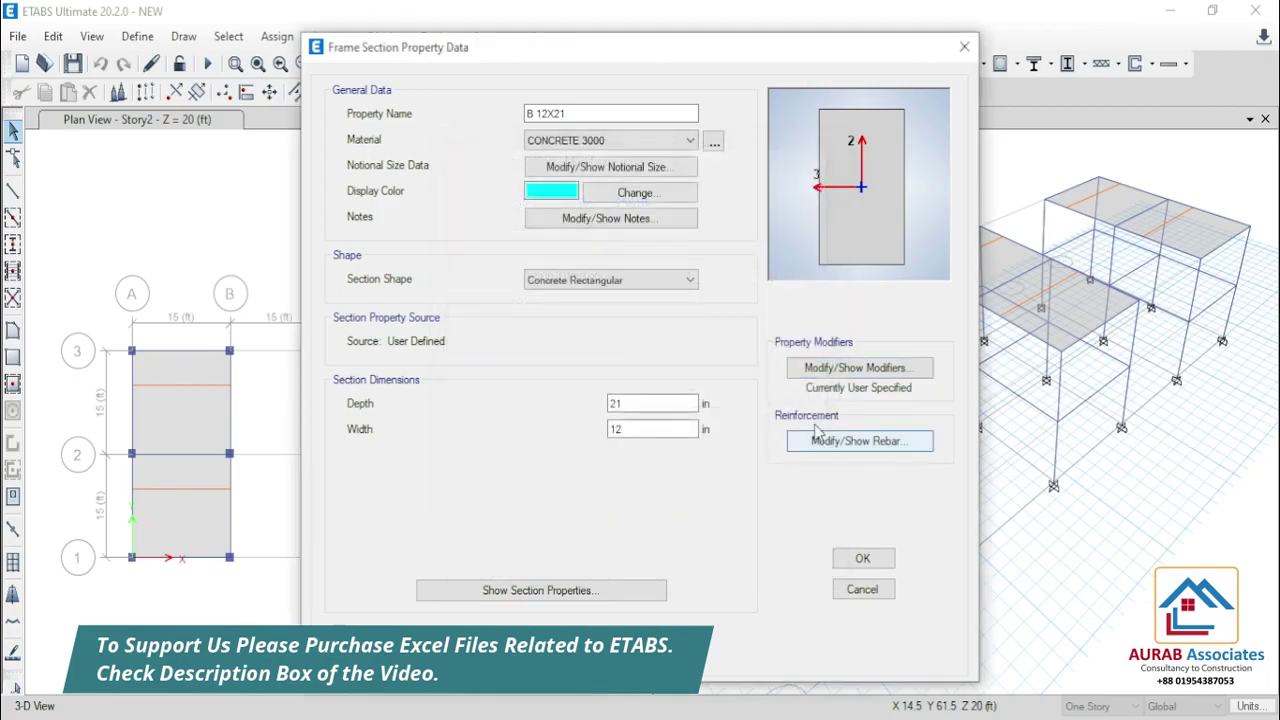
left_click(821, 440)
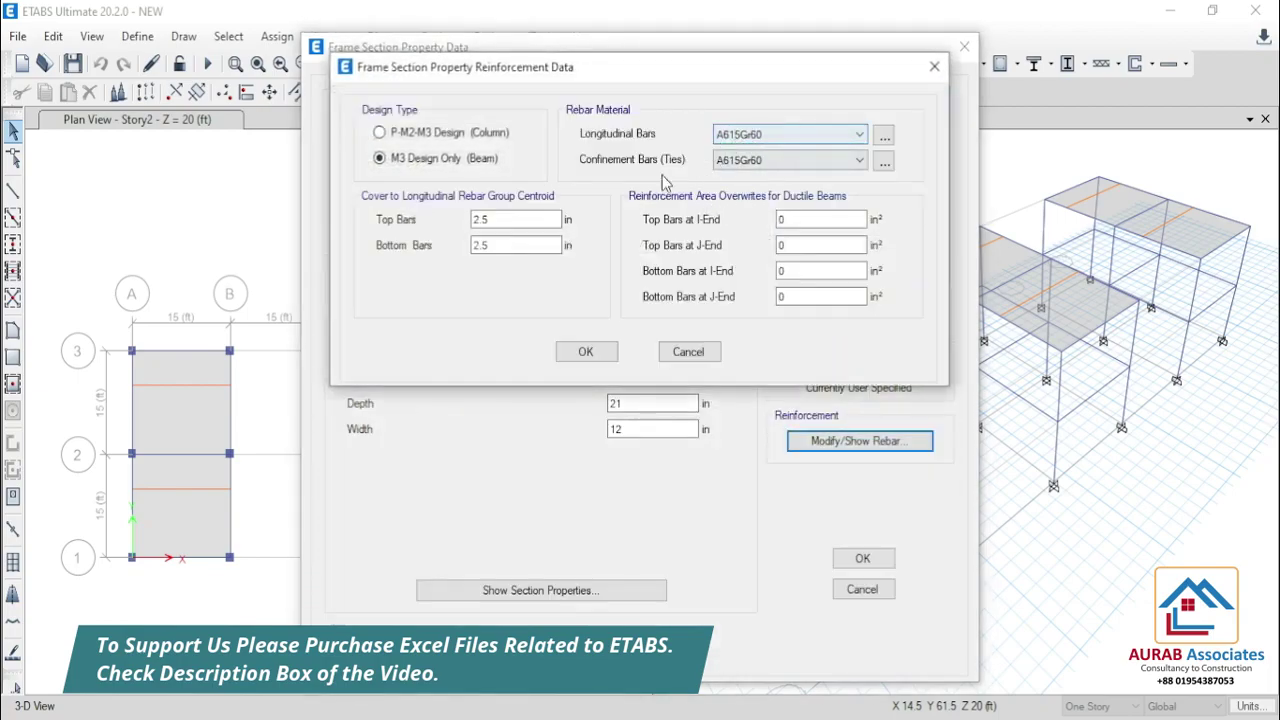
left_click(586, 351)
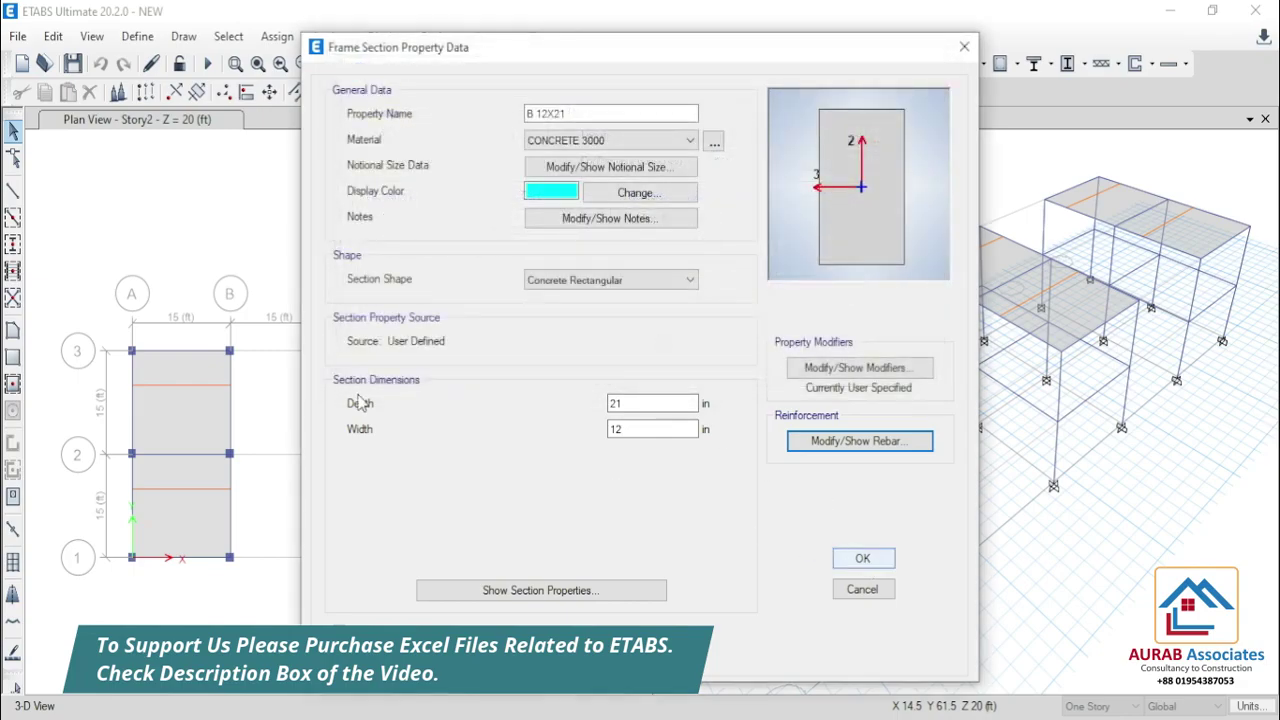
key("Return")
- Review the C 15X15 column section's stiffness modifiers, especially the moments of inertia, and its reinforcement data
left_click(430, 323)
left_click(808, 247)
left_click(800, 263)
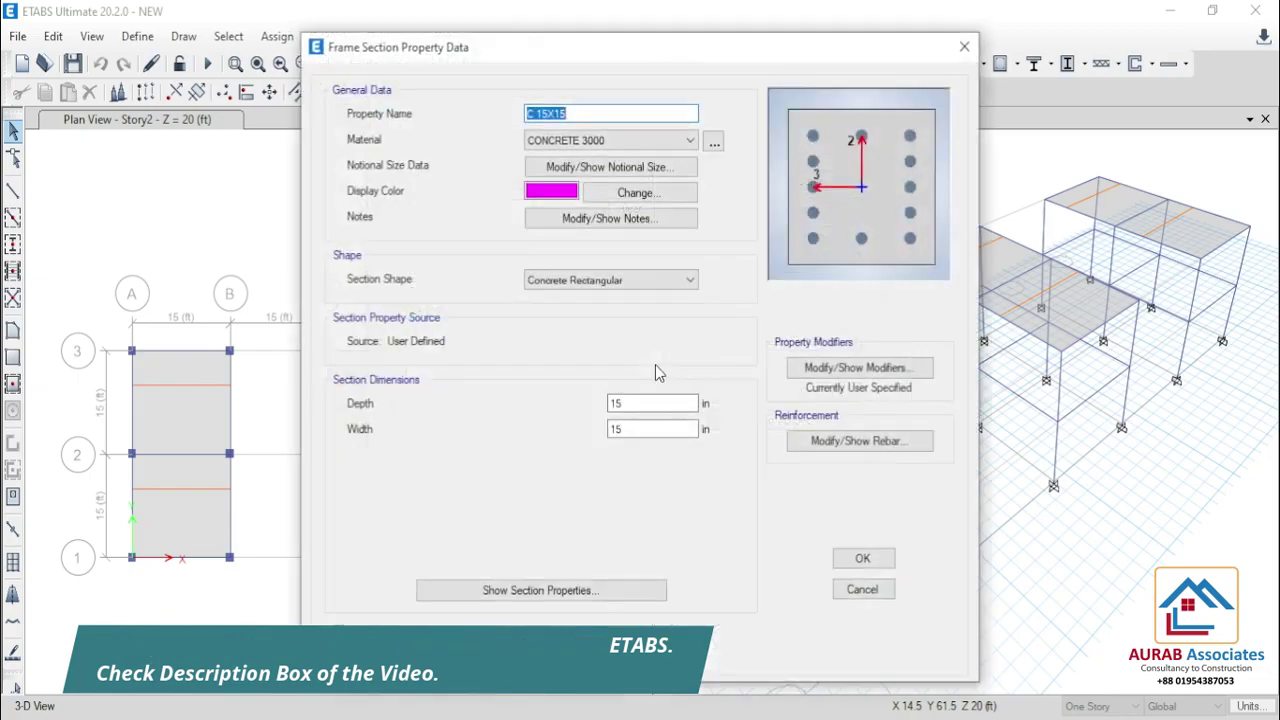
left_click(870, 368)
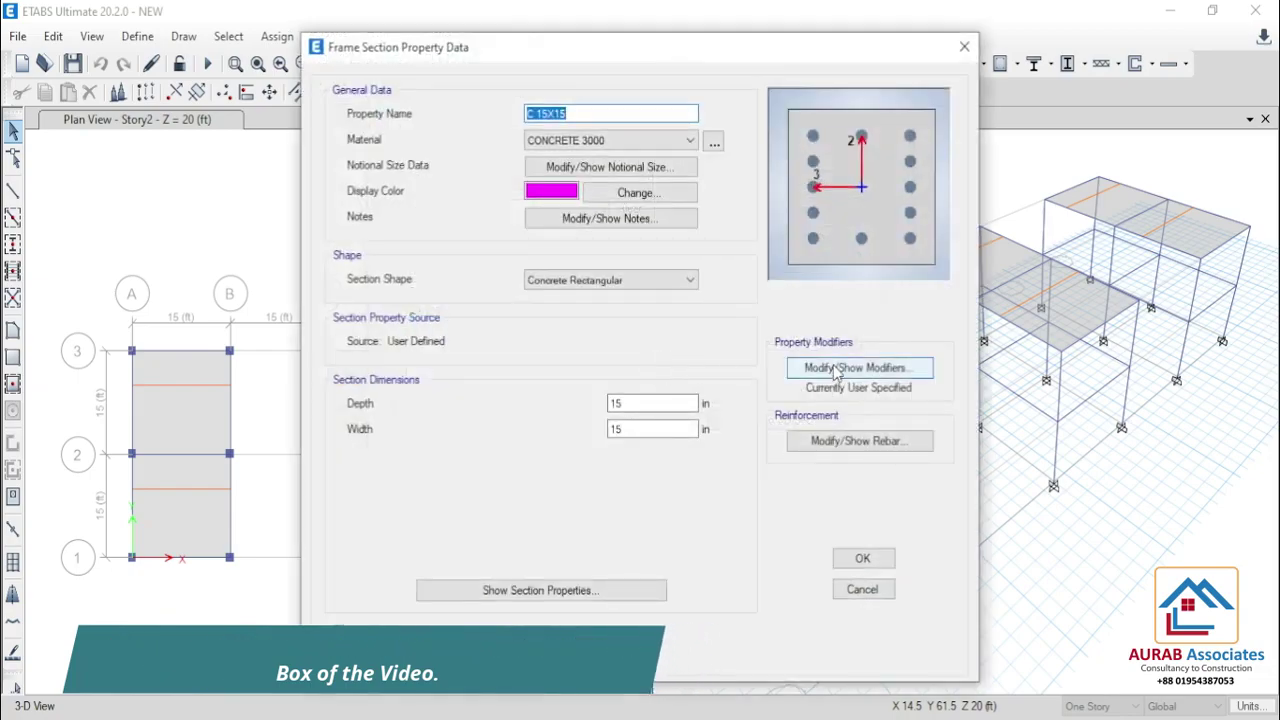
double_click(695, 324)
double_click(708, 349)
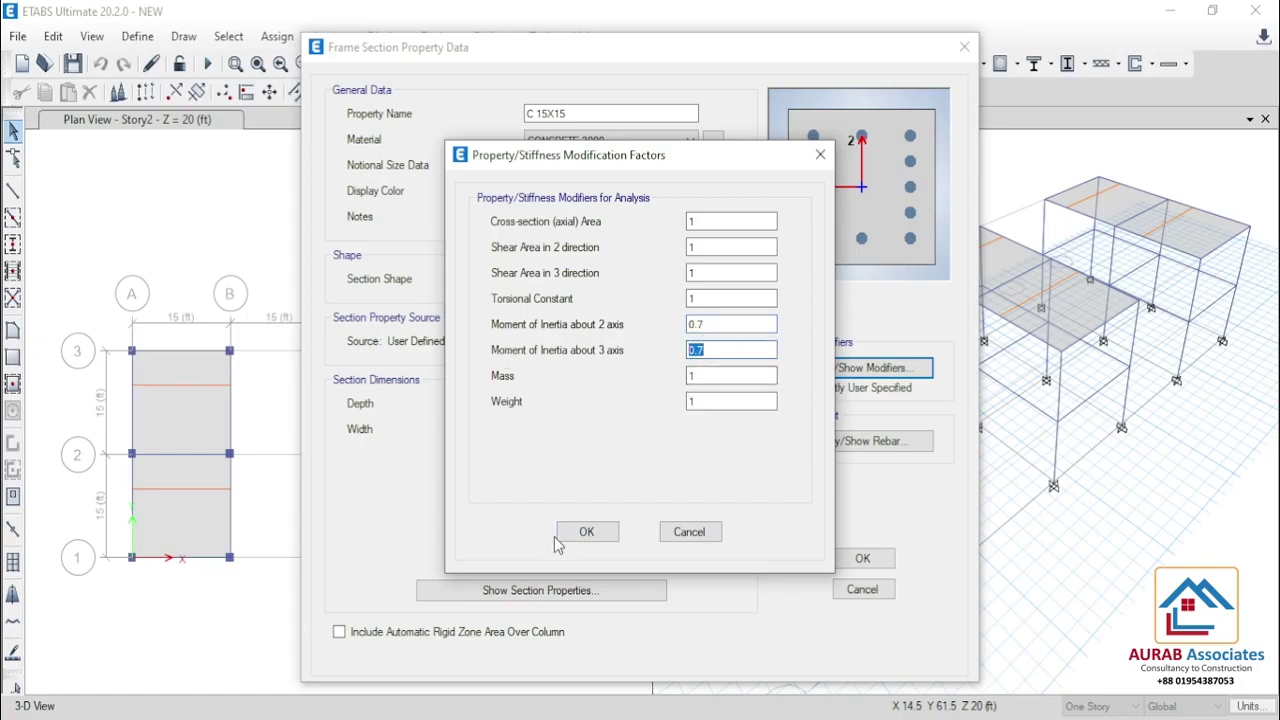
left_click(587, 532)
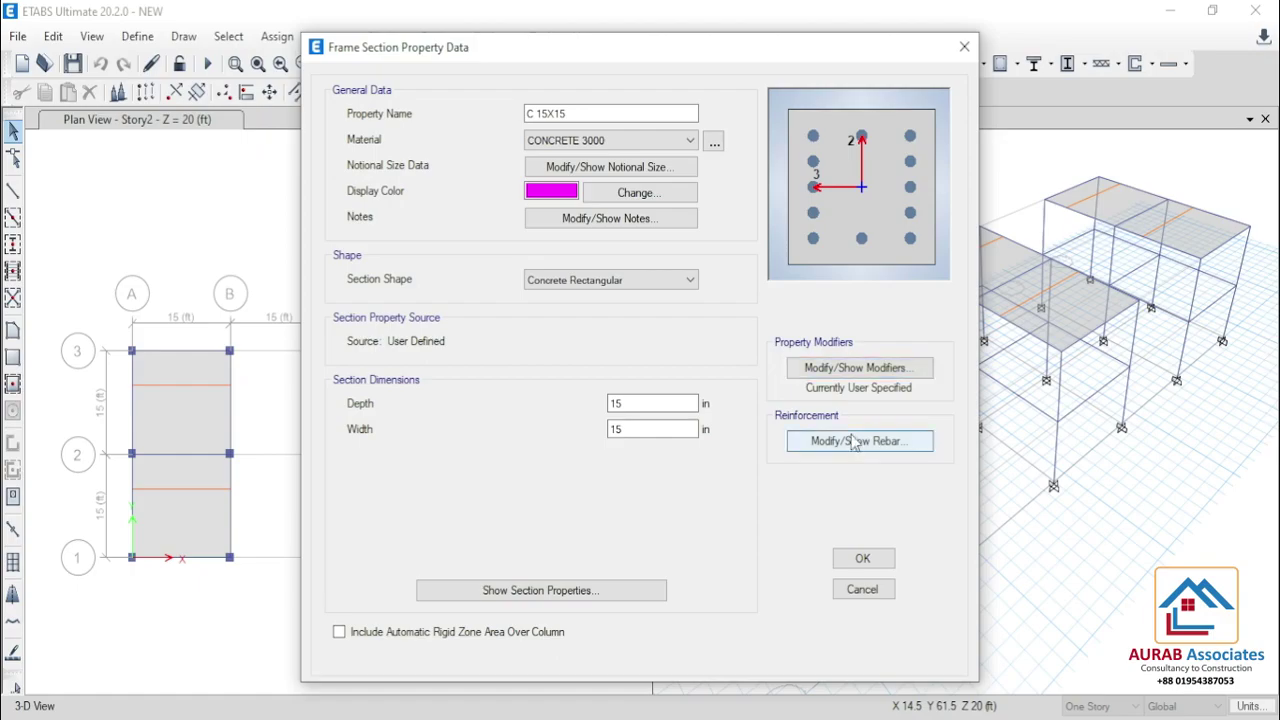
left_click(853, 441)
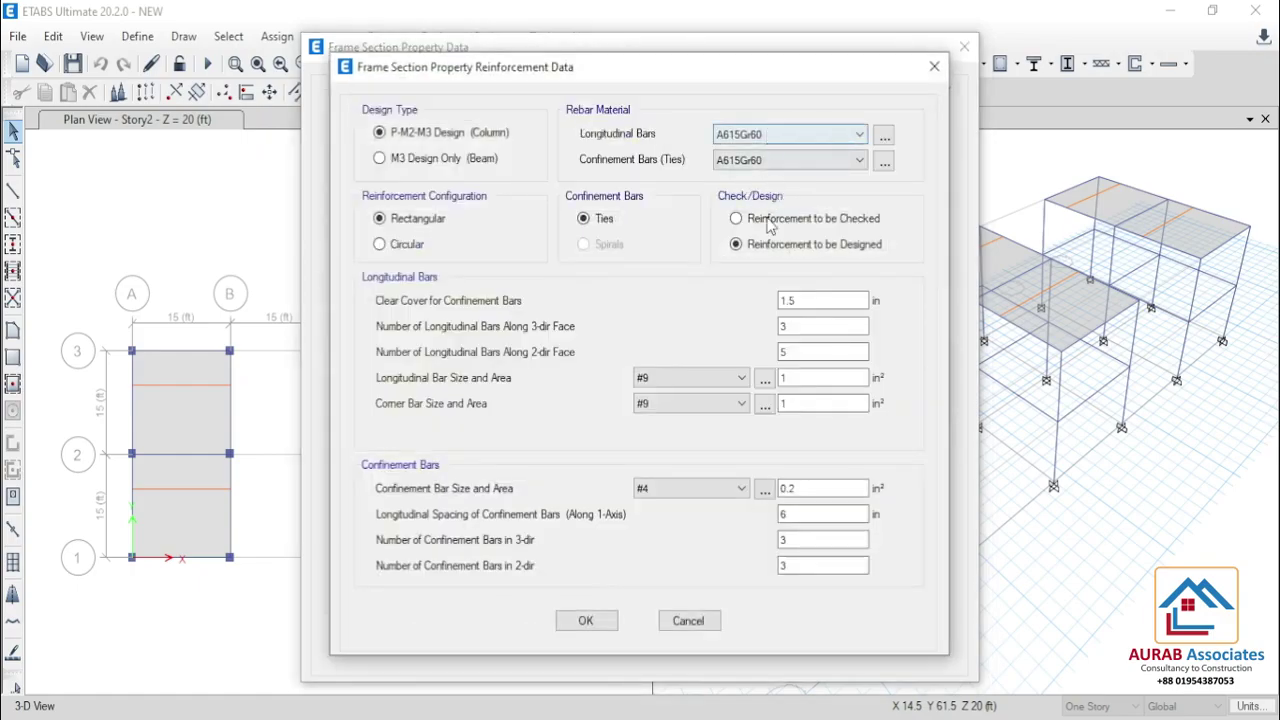
left_click(588, 621)
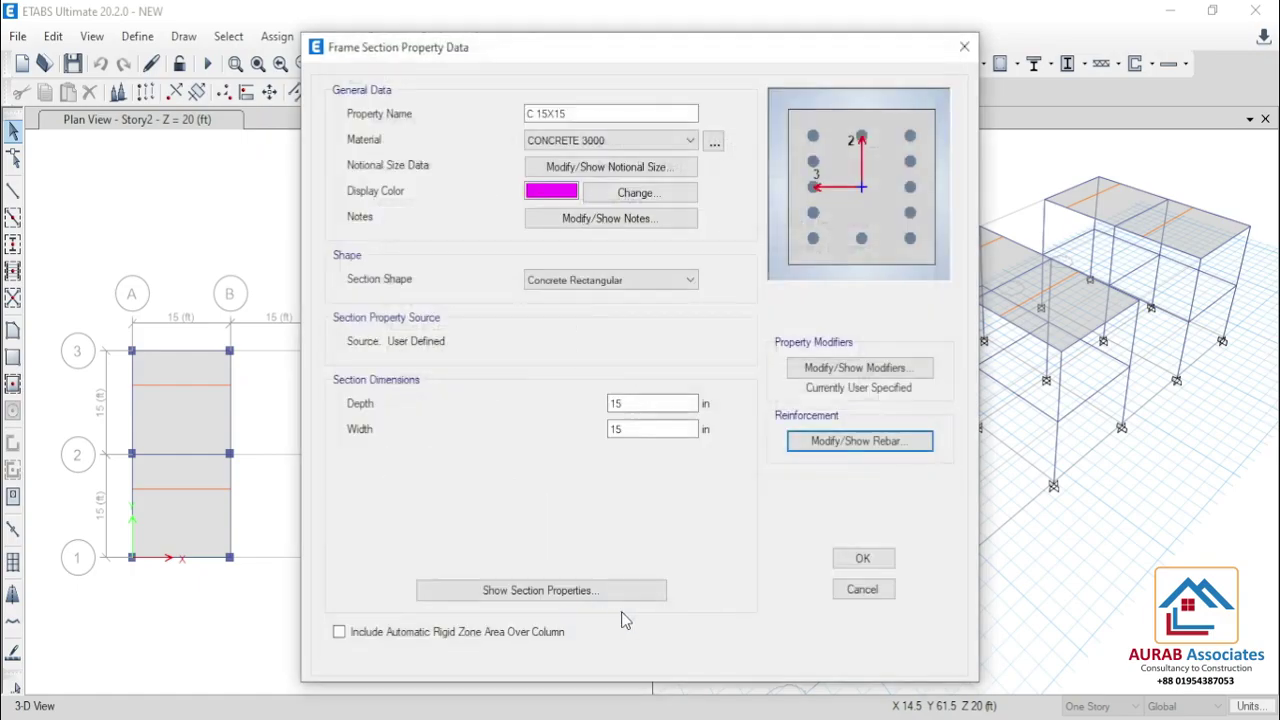
left_click(852, 556)
left_click(736, 562)
- Review the SLAB 6 THIN slab property's material, modeling type and thickness
left_click(137, 38)
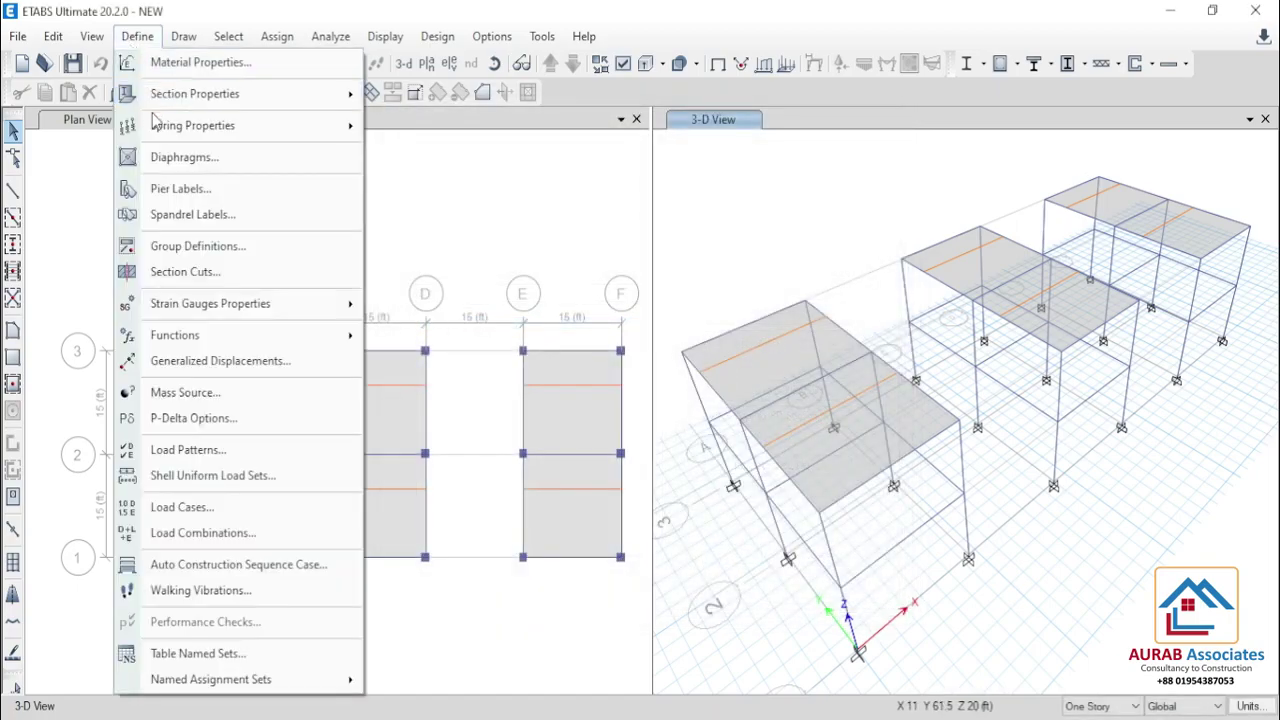
mouse_move(160, 93)
left_click(440, 152)
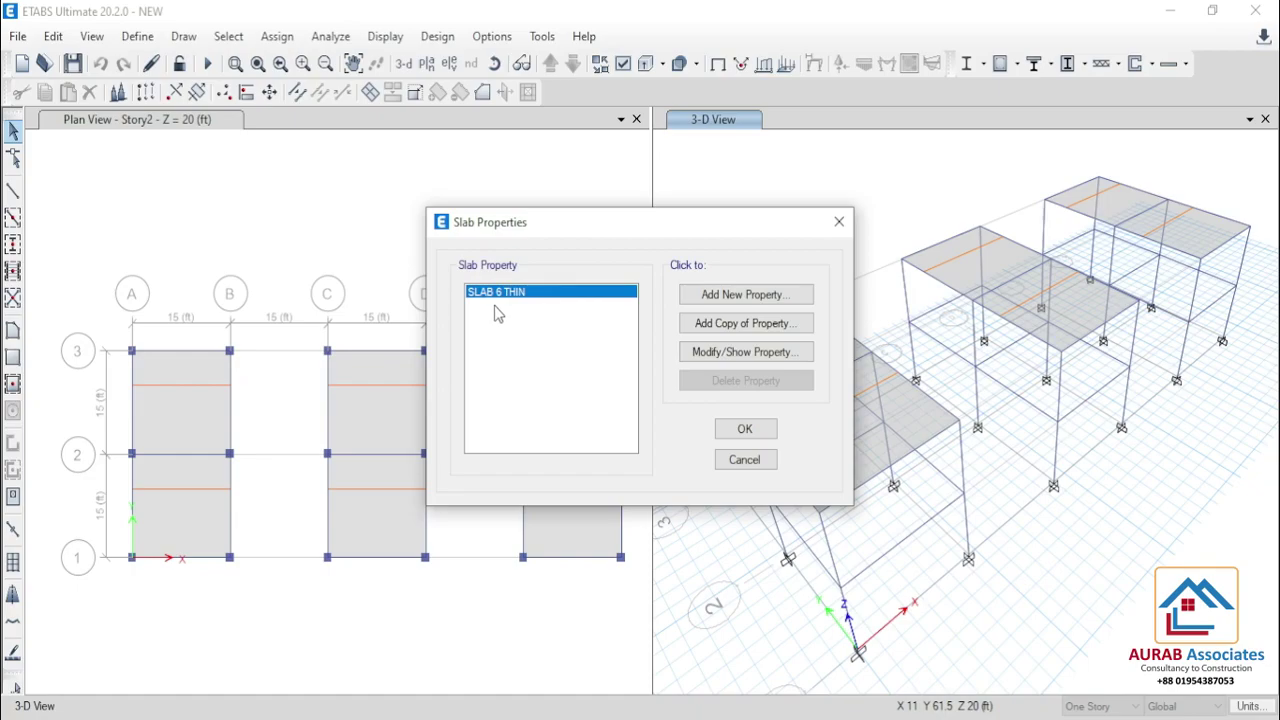
left_click(762, 352)
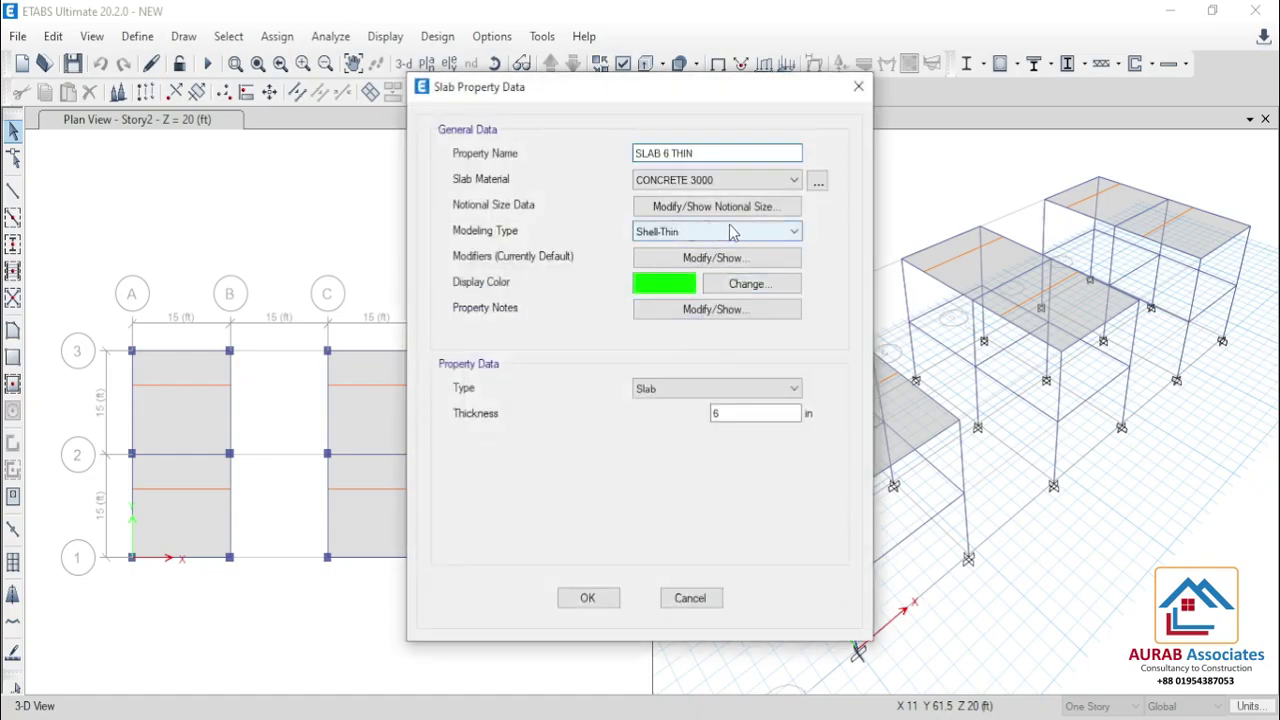
left_click_drag(773, 95, 383, 88)
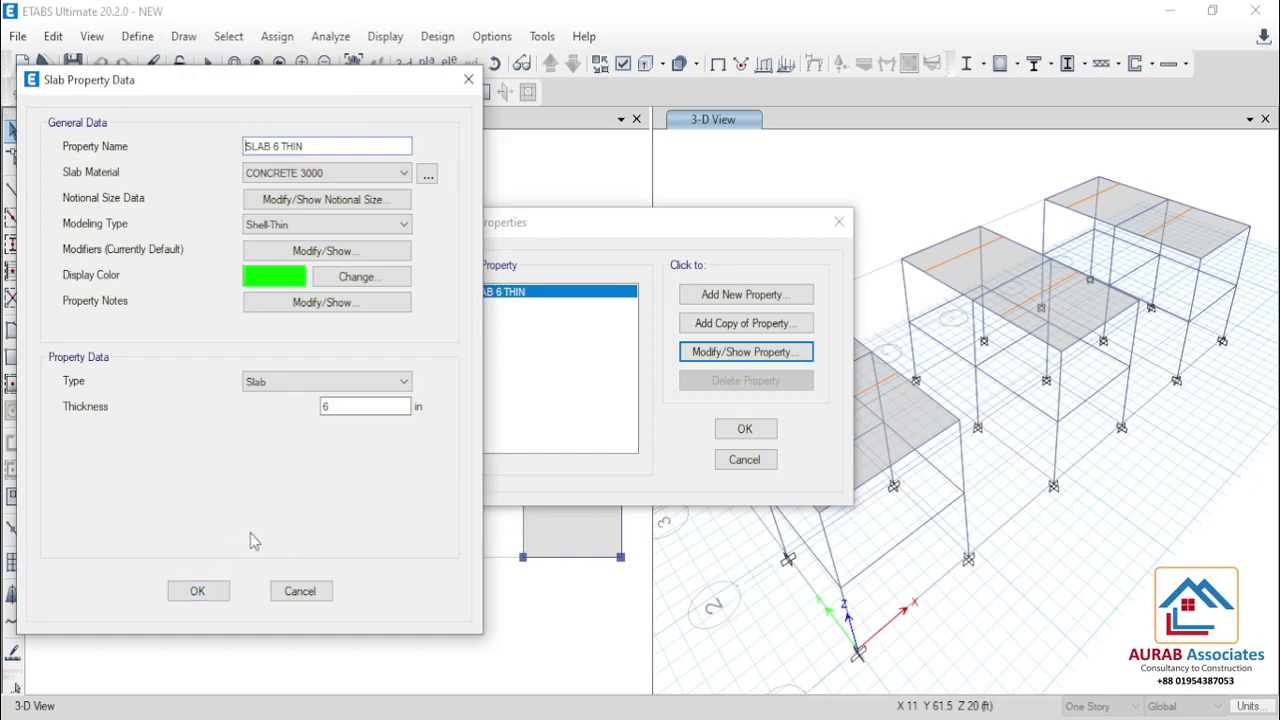
left_click(214, 594)
left_click(760, 430)
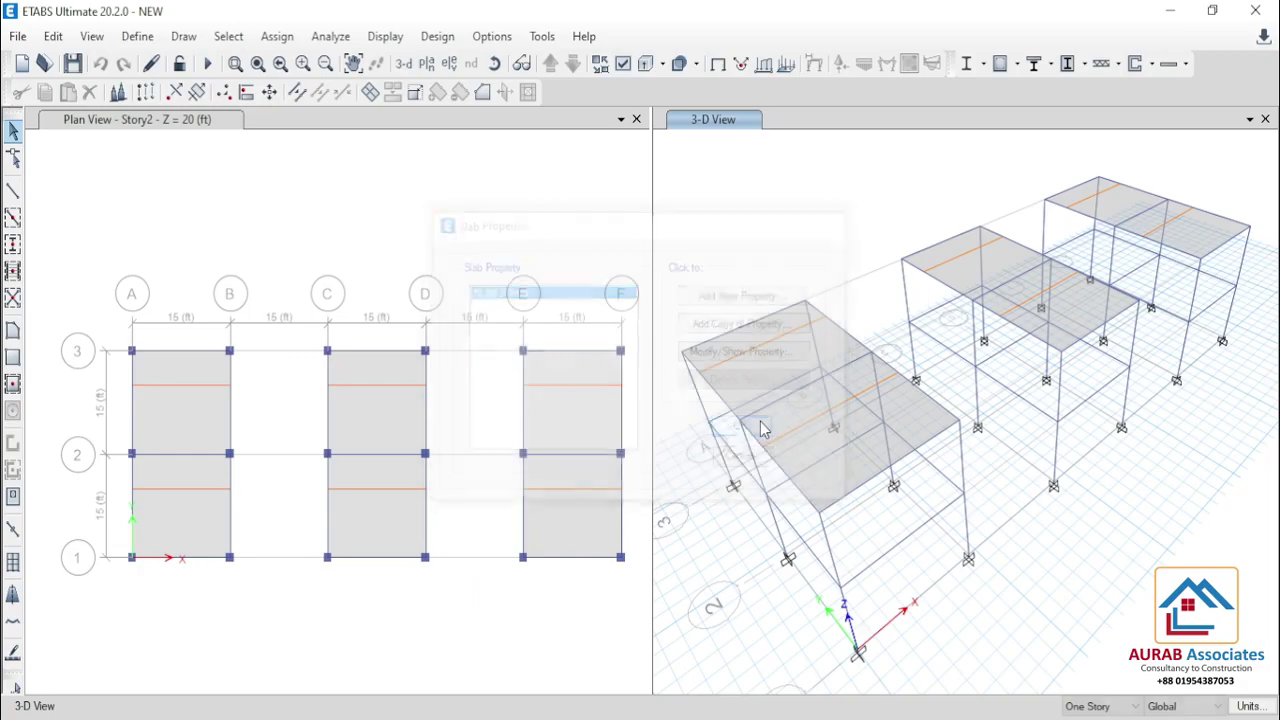
- Switch the model to metric units and display the frame span loads of the WL pattern with values in the 3-D view
left_click(399, 44)
mouse_move(401, 104)
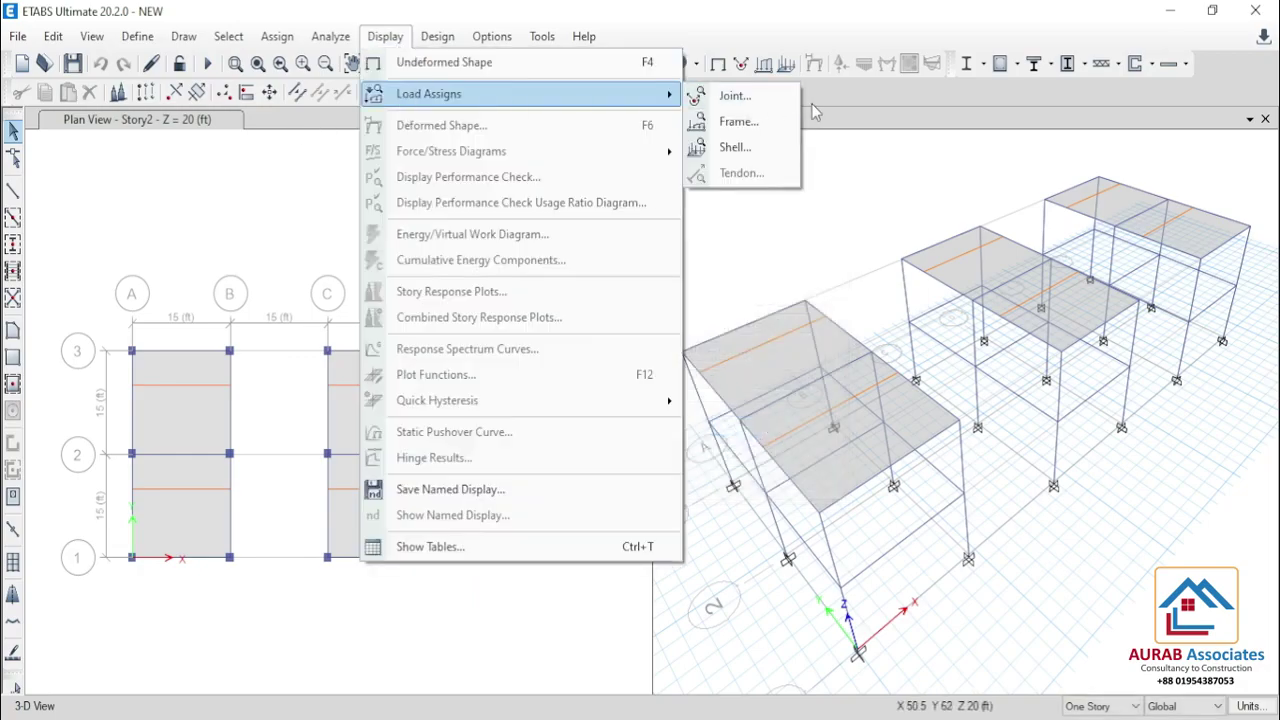
left_click(740, 121)
left_click_drag(614, 168, 231, 89)
left_click(318, 150)
left_click(264, 184)
left_click(280, 150)
left_click(264, 196)
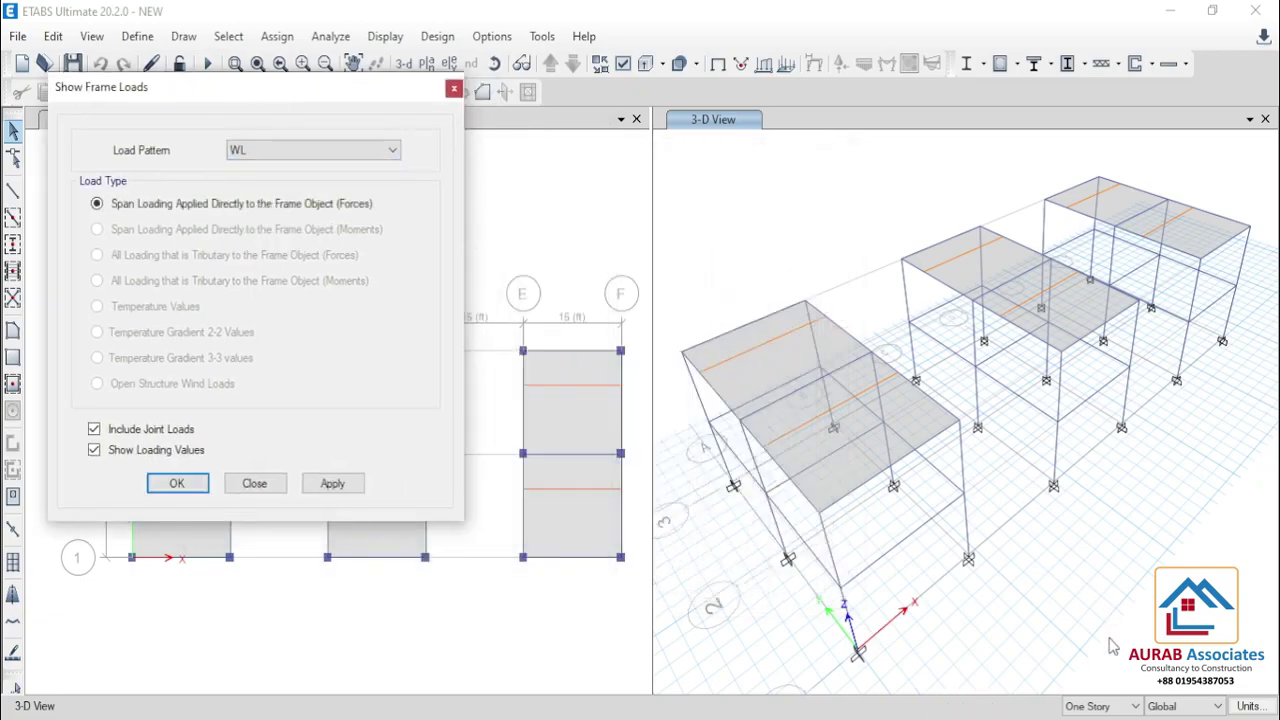
left_click(1246, 706)
left_click(1192, 643)
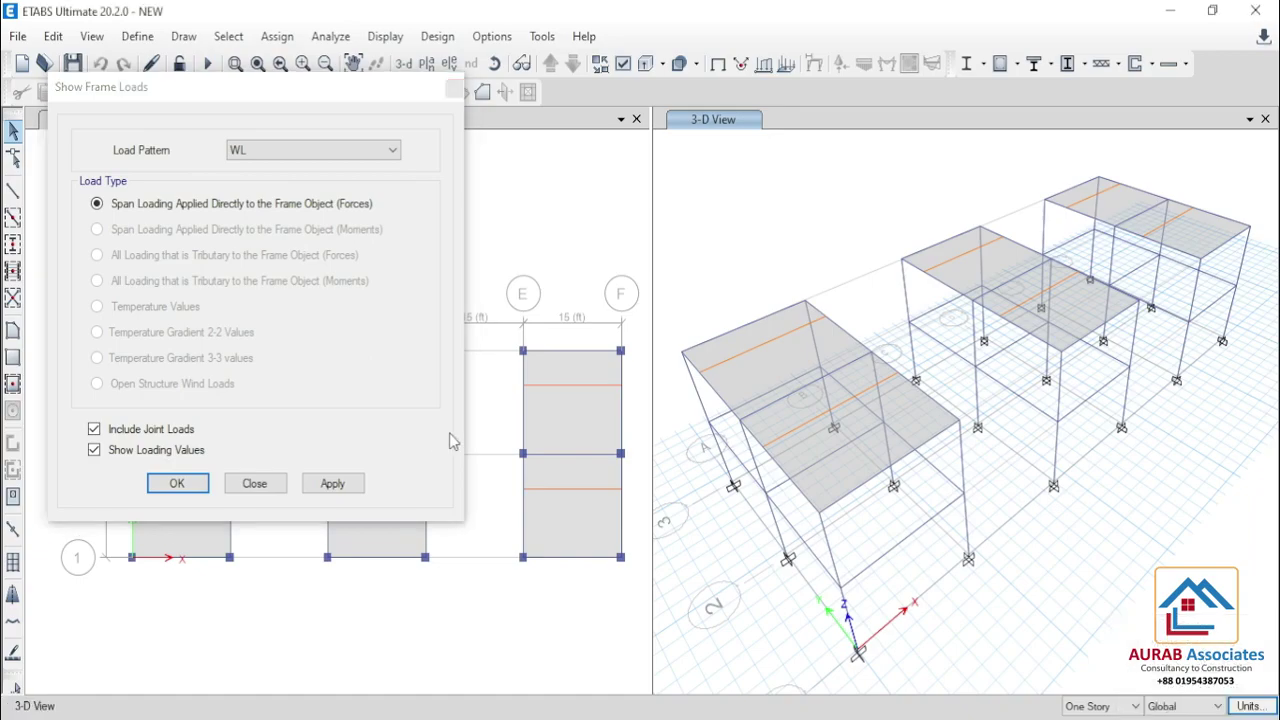
left_click(333, 483)
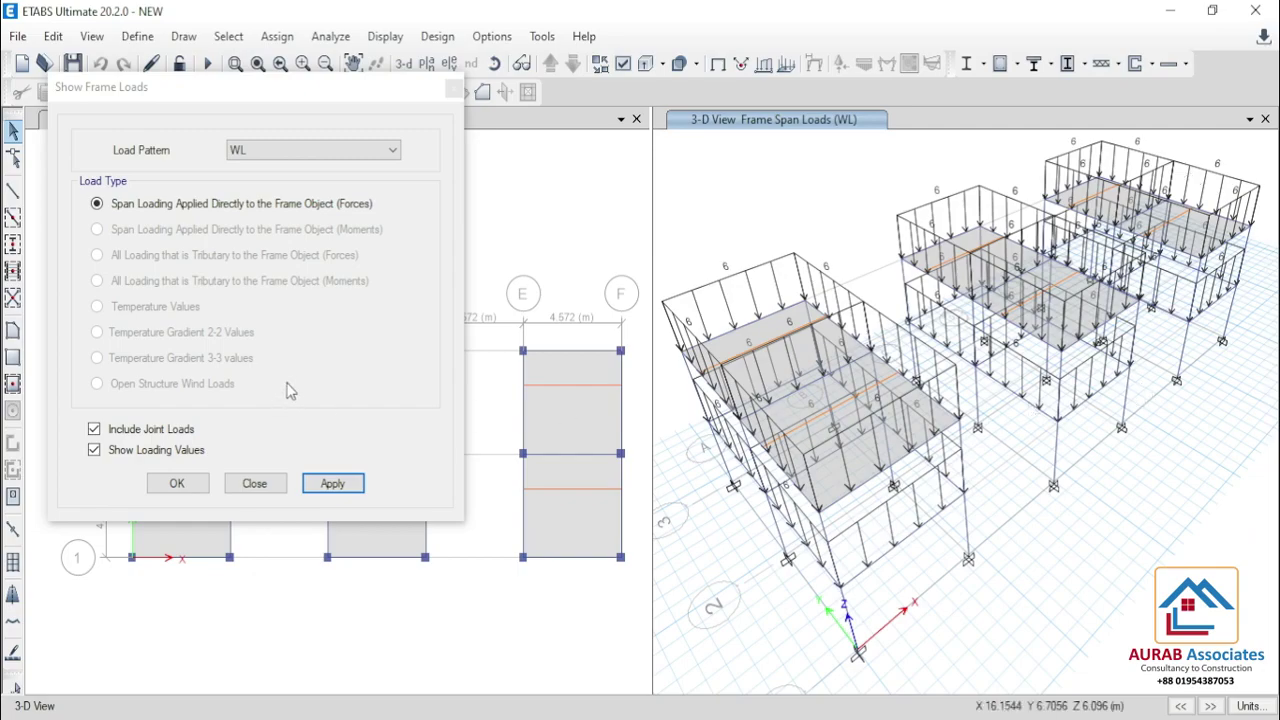
- Display the frame span loads of the PWL load pattern in the 3-D view
left_click(238, 158)
left_click(240, 160)
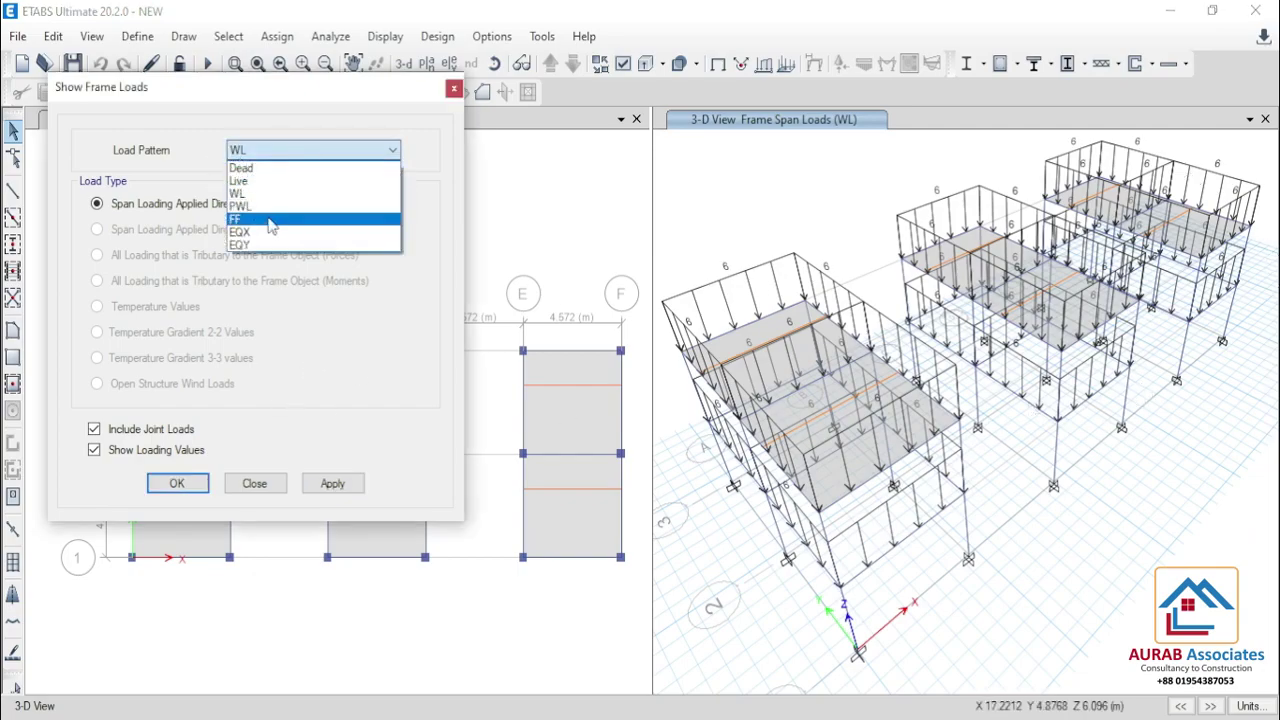
left_click(274, 210)
left_click(333, 483)
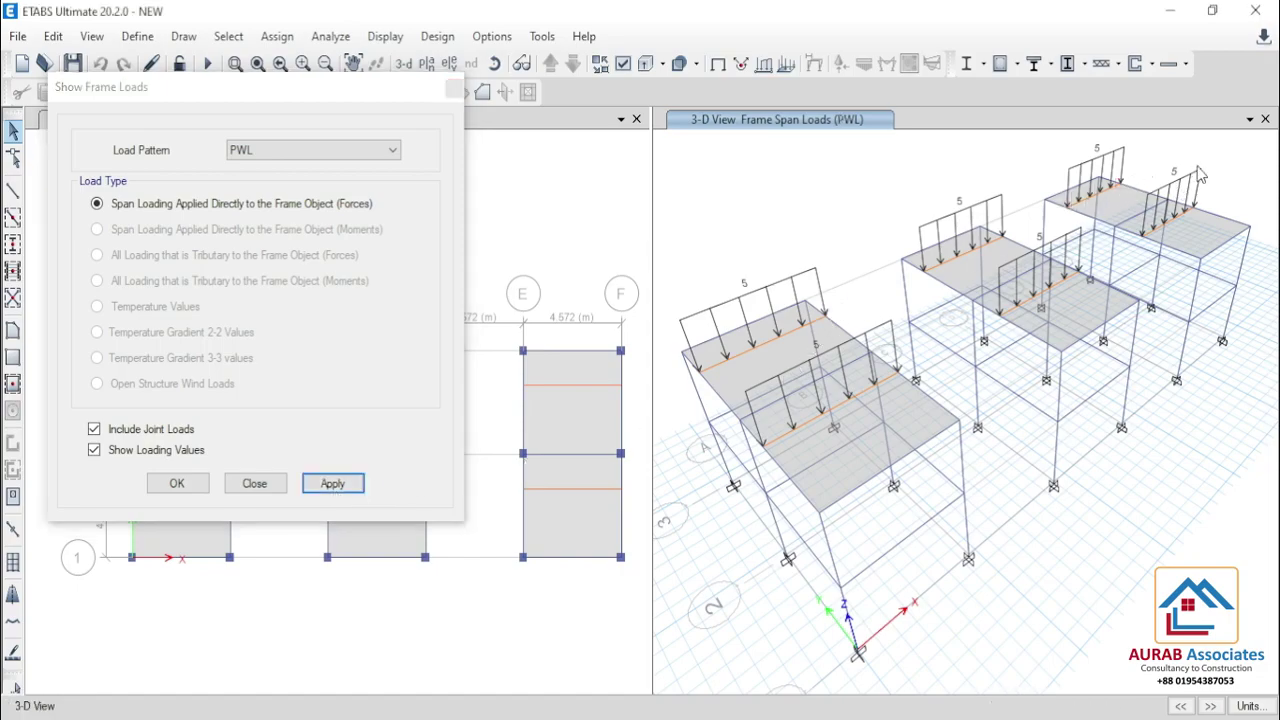
left_click(453, 89)
- Display the uniform gravity shell loads of the Live load pattern in the 3-D view
left_click(385, 36)
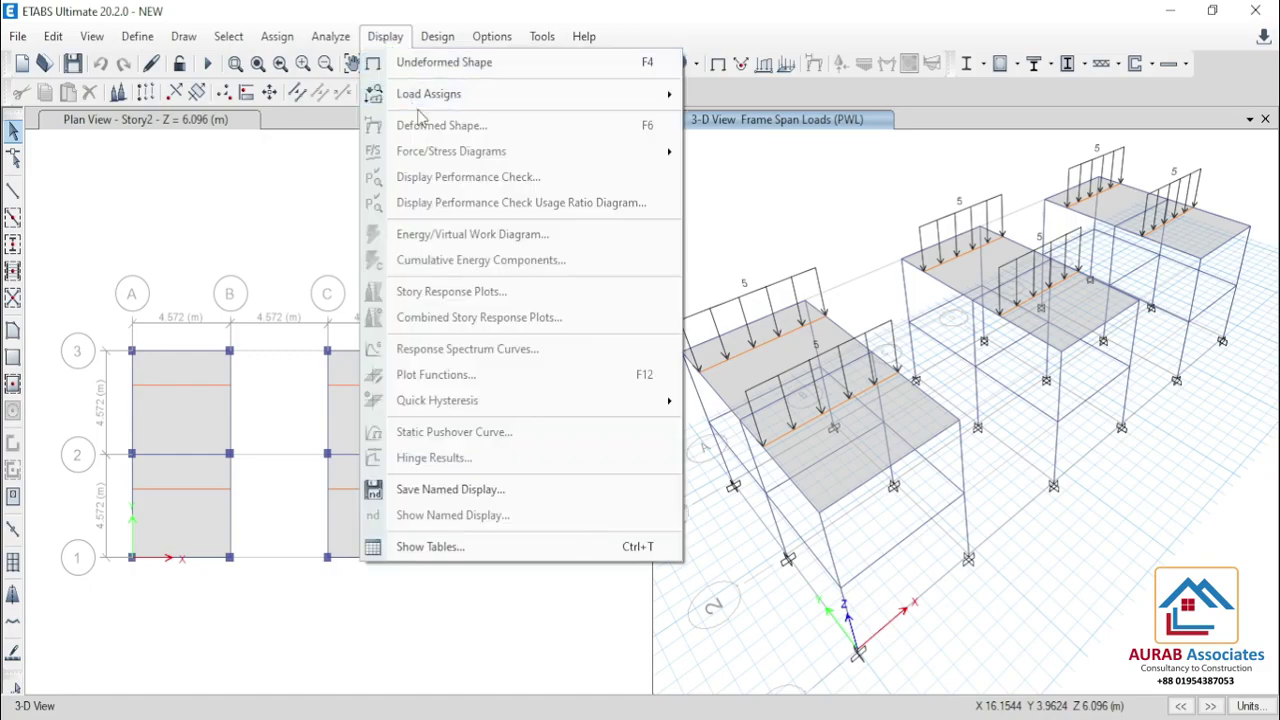
left_click(738, 146)
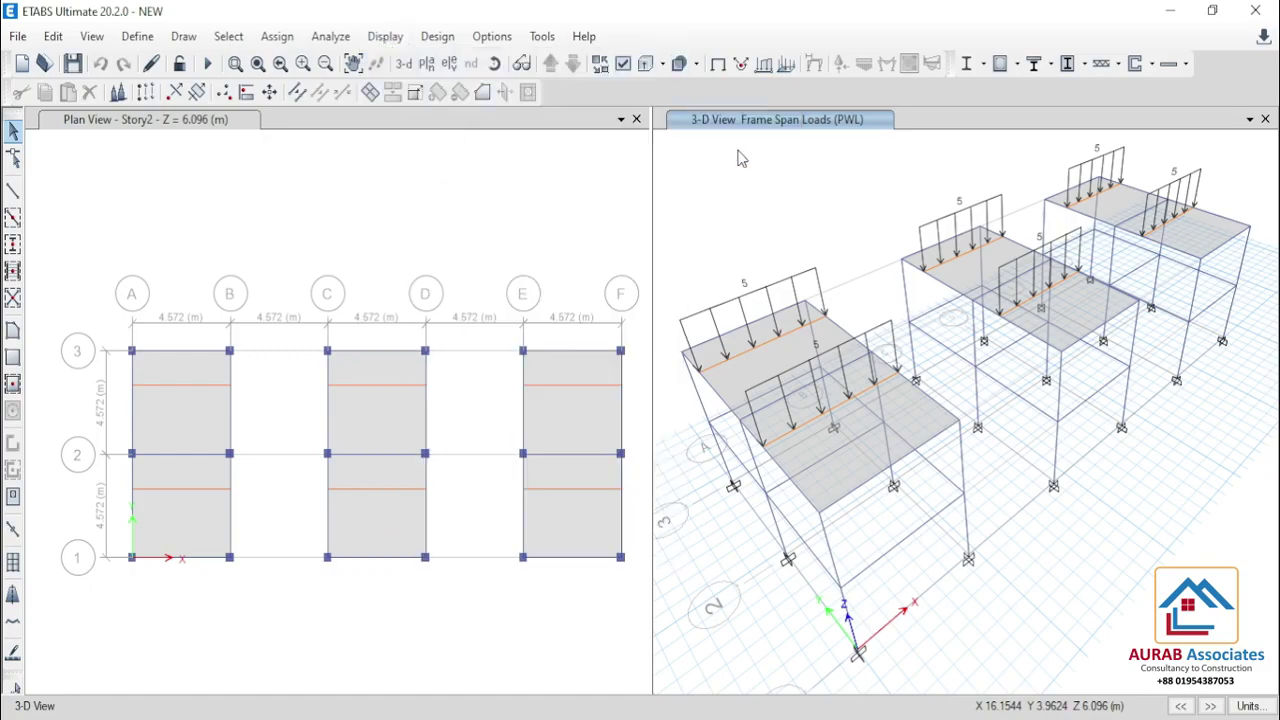
left_click_drag(660, 150, 187, 90)
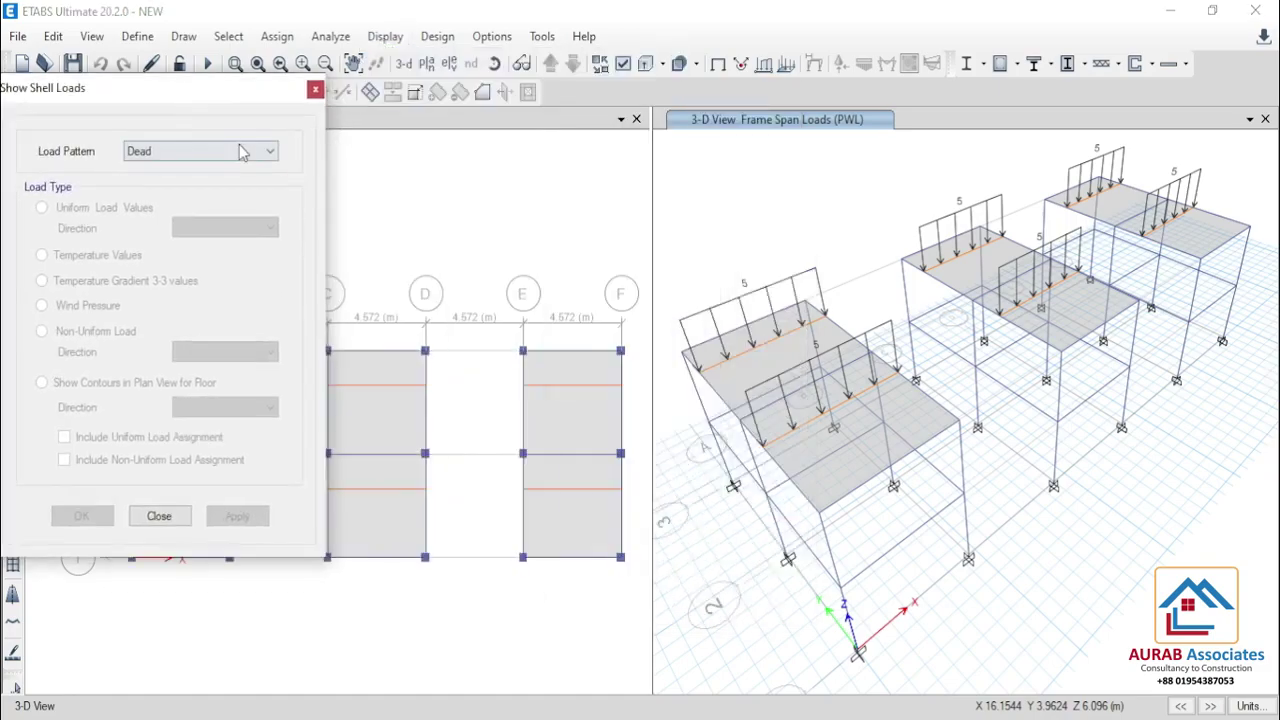
left_click(240, 151)
left_click(178, 181)
left_click(237, 515)
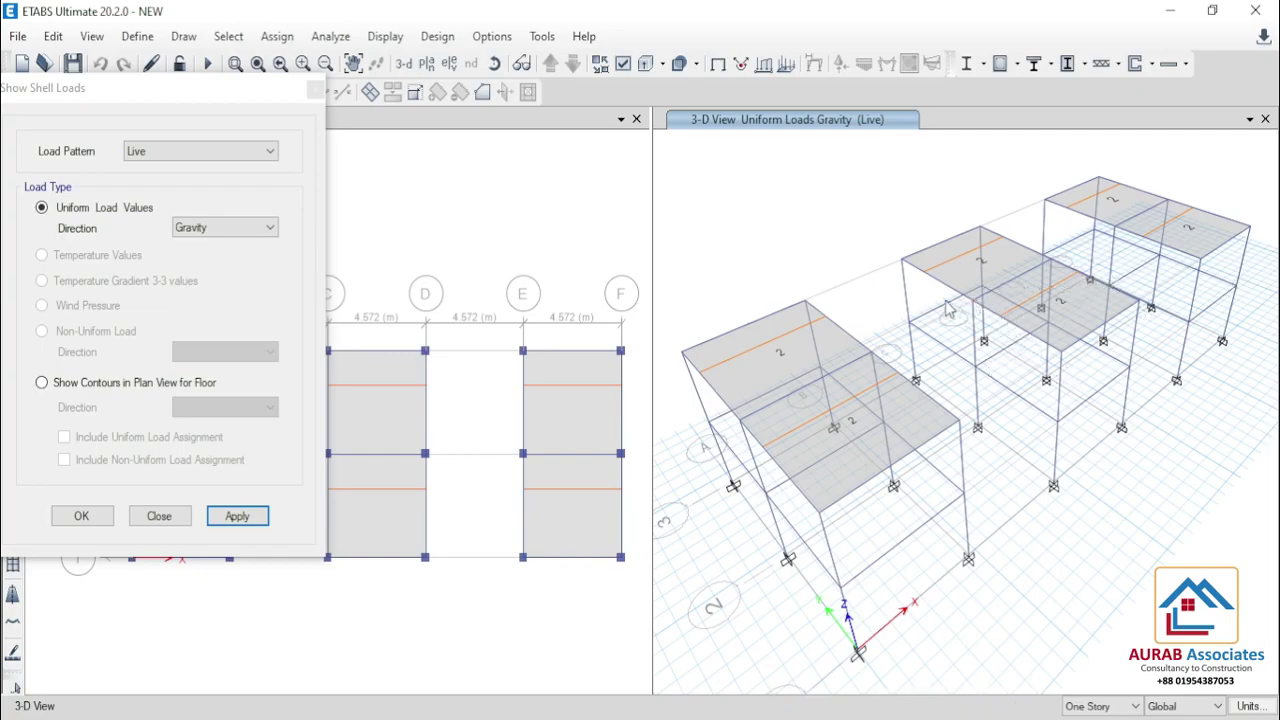
- Display the uniform gravity shell loads of the FF load pattern in the 3-D view
left_click(190, 152)
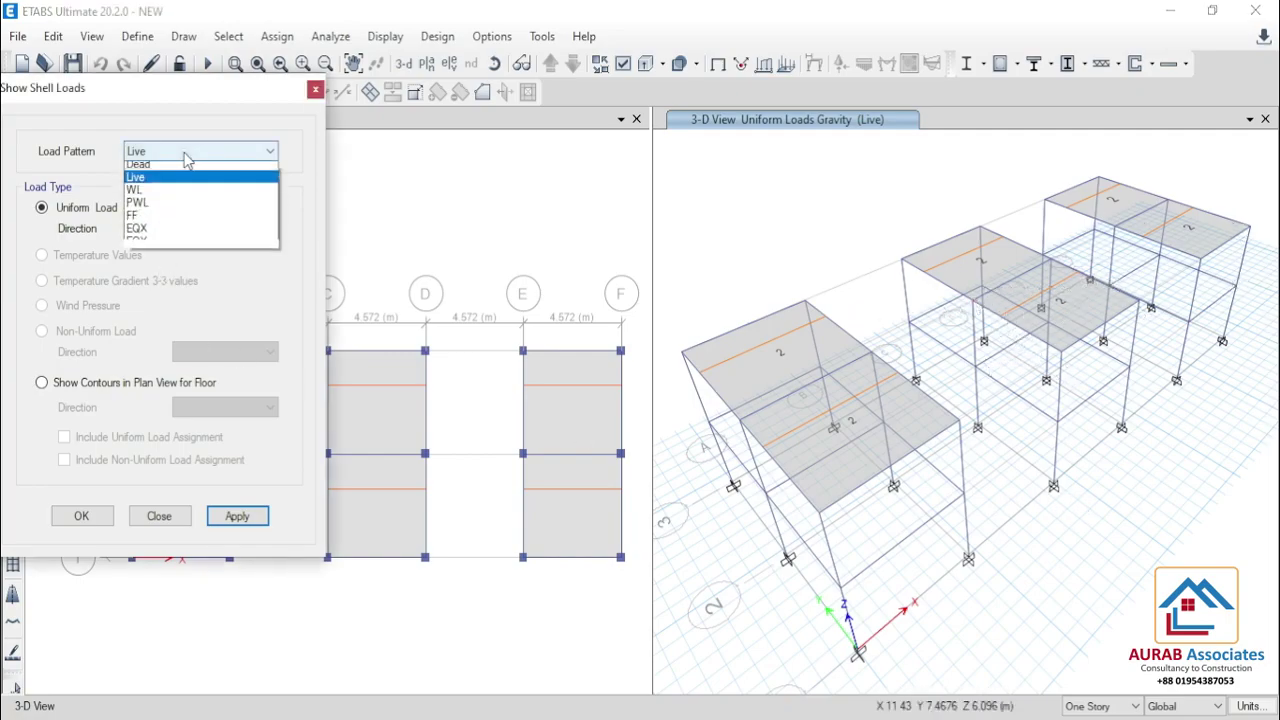
left_click(137, 232)
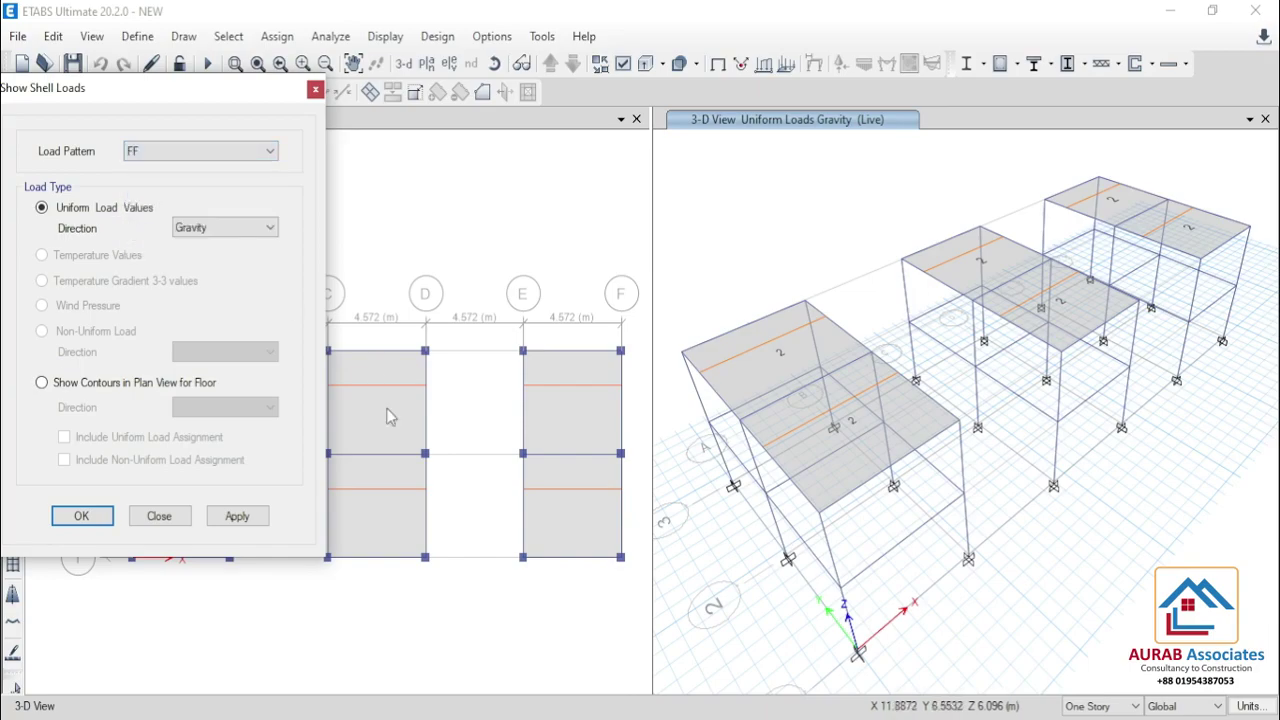
left_click(237, 516)
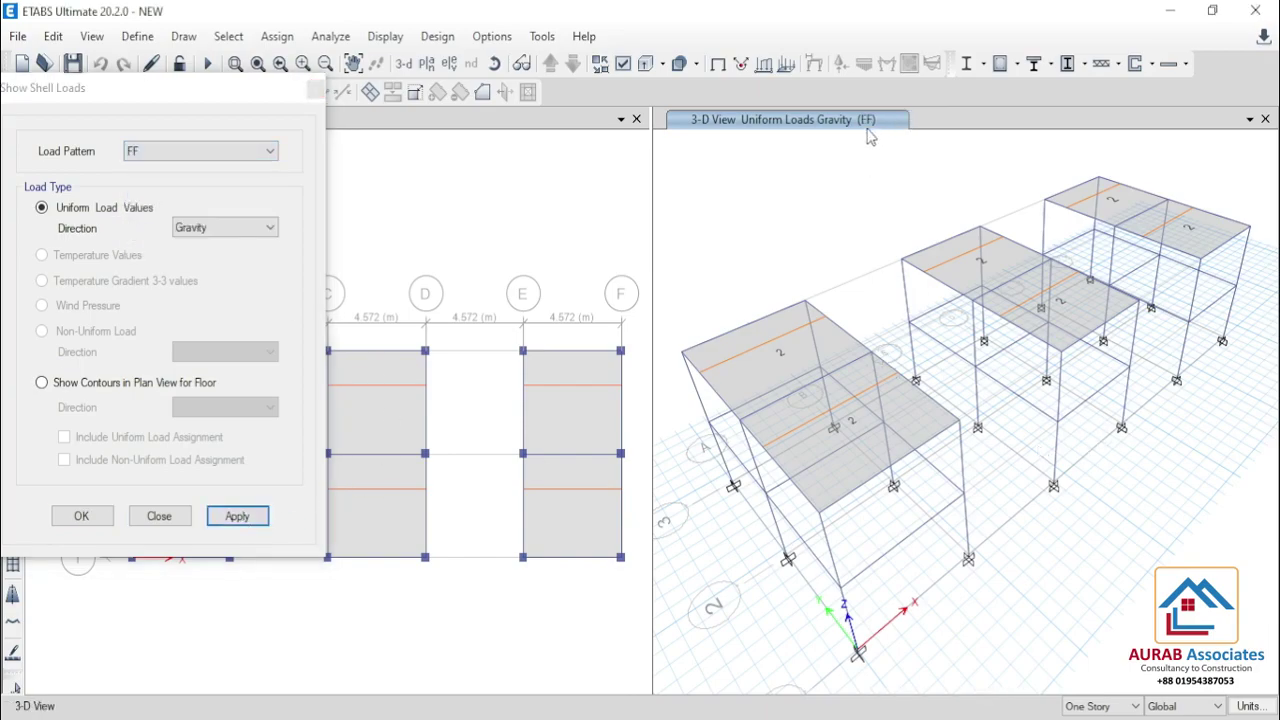
left_click(273, 108)
left_click(315, 91)
left_click(137, 36)
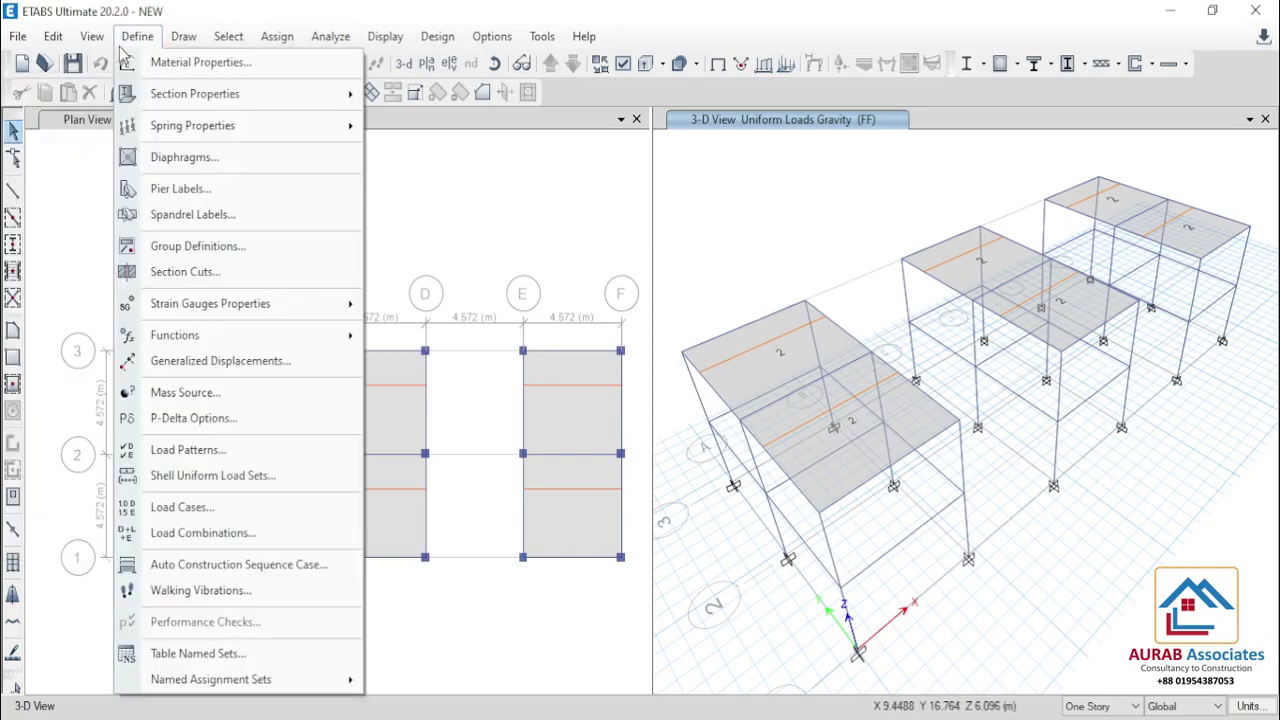
left_click(205, 533)
left_click(881, 210)
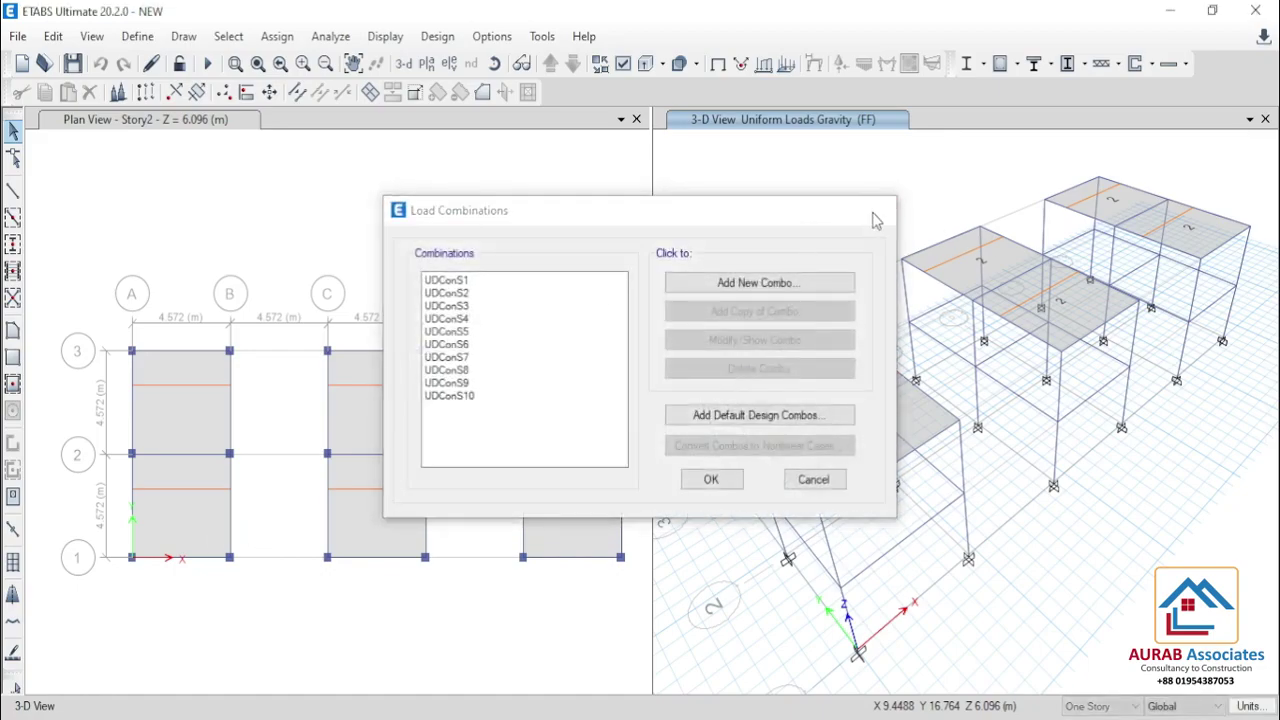
- Review the ASCE 7-05 seismic loading parameters of the EQX load pattern
left_click(137, 36)
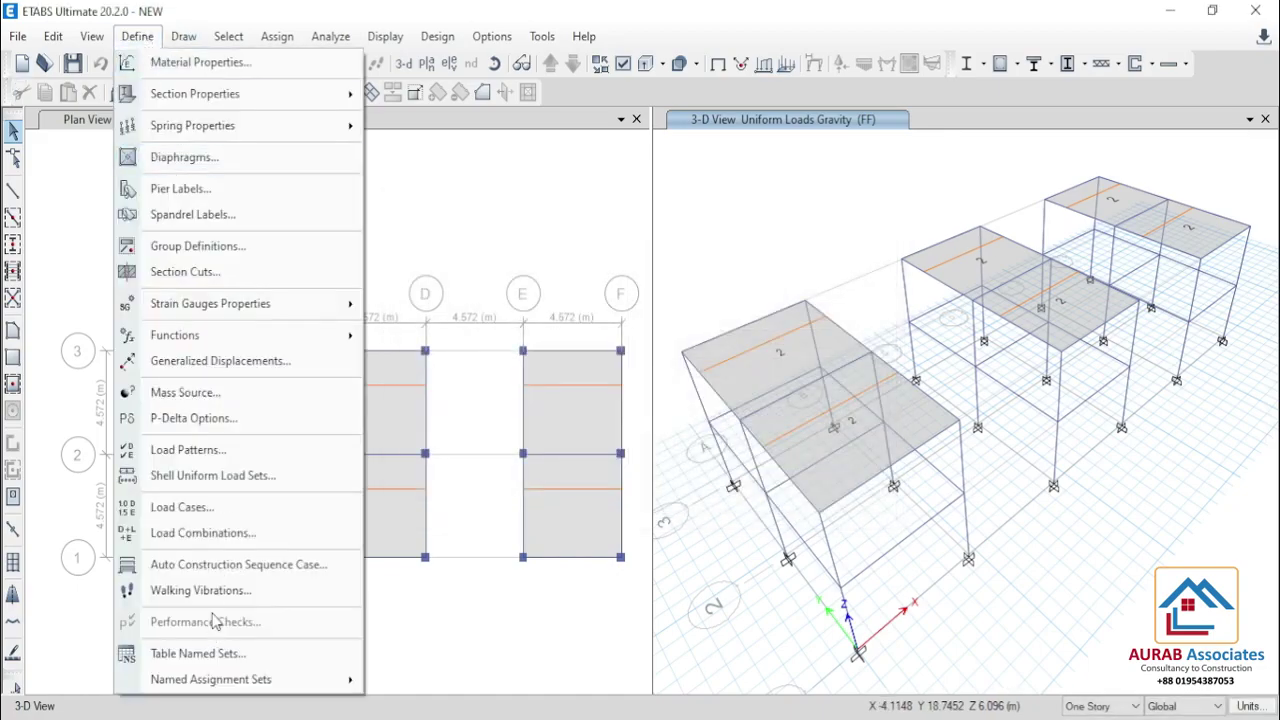
left_click(188, 449)
left_click(305, 403)
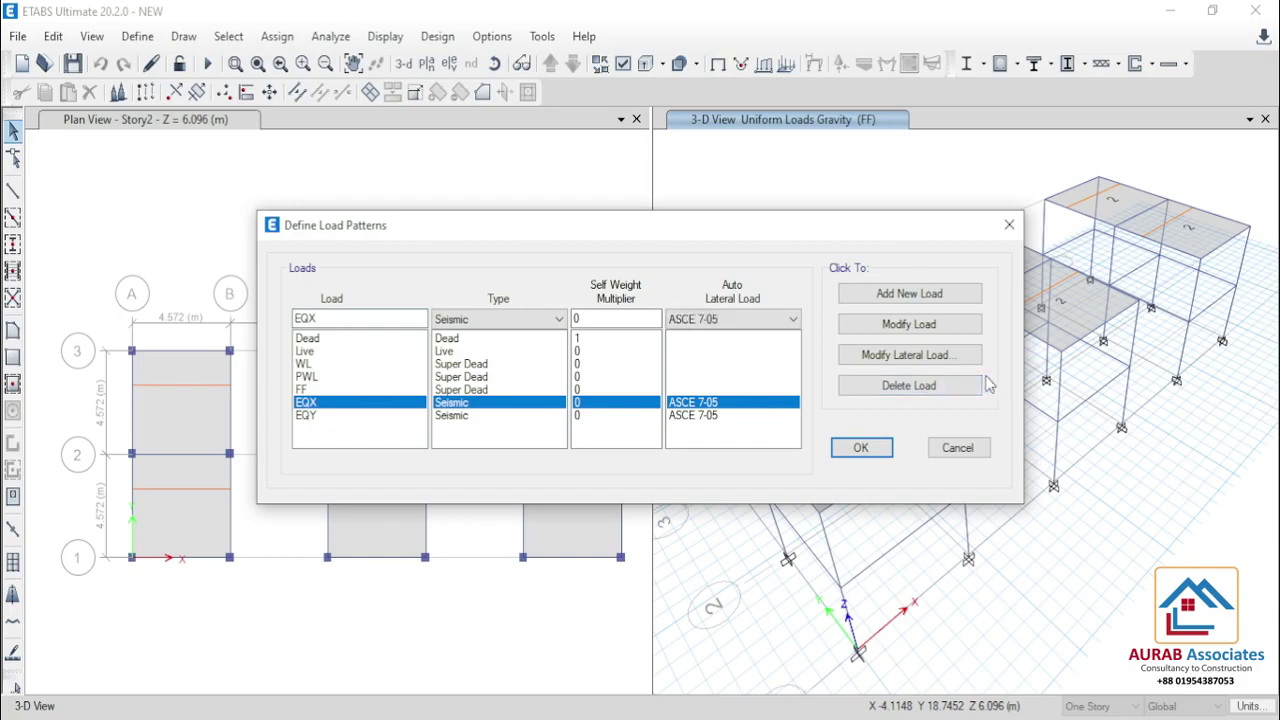
left_click(905, 355)
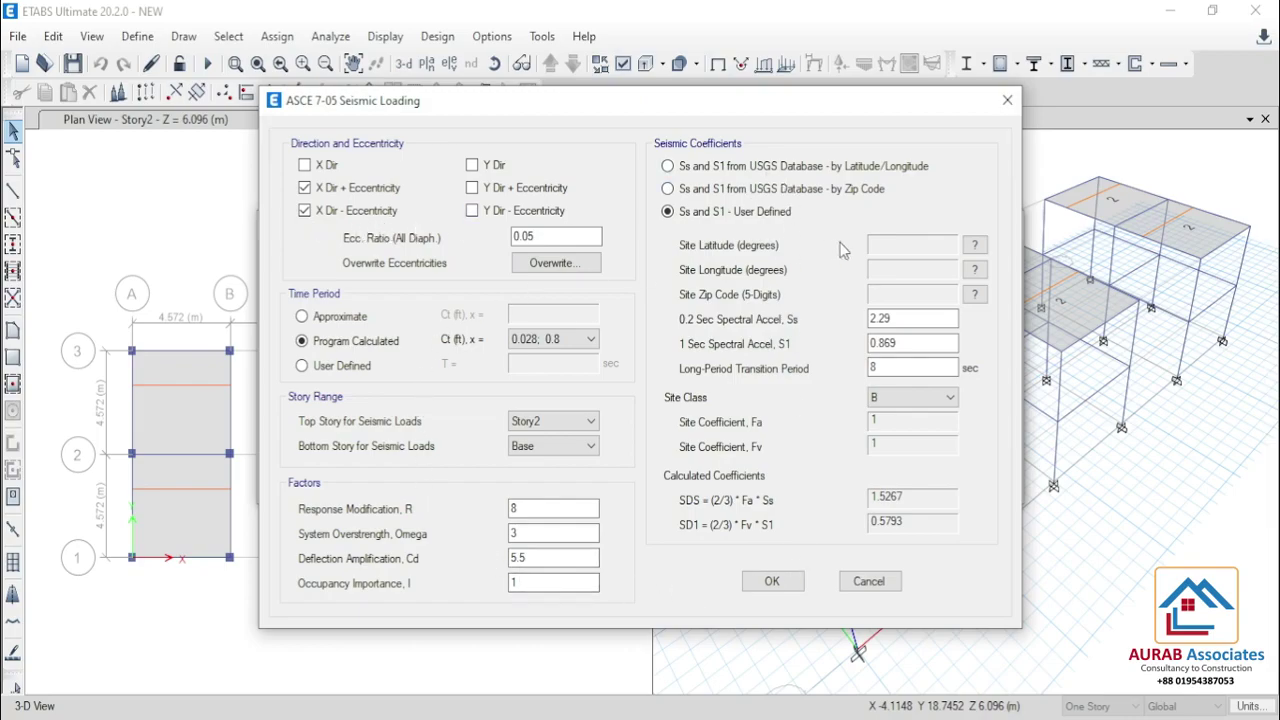
left_click(785, 581)
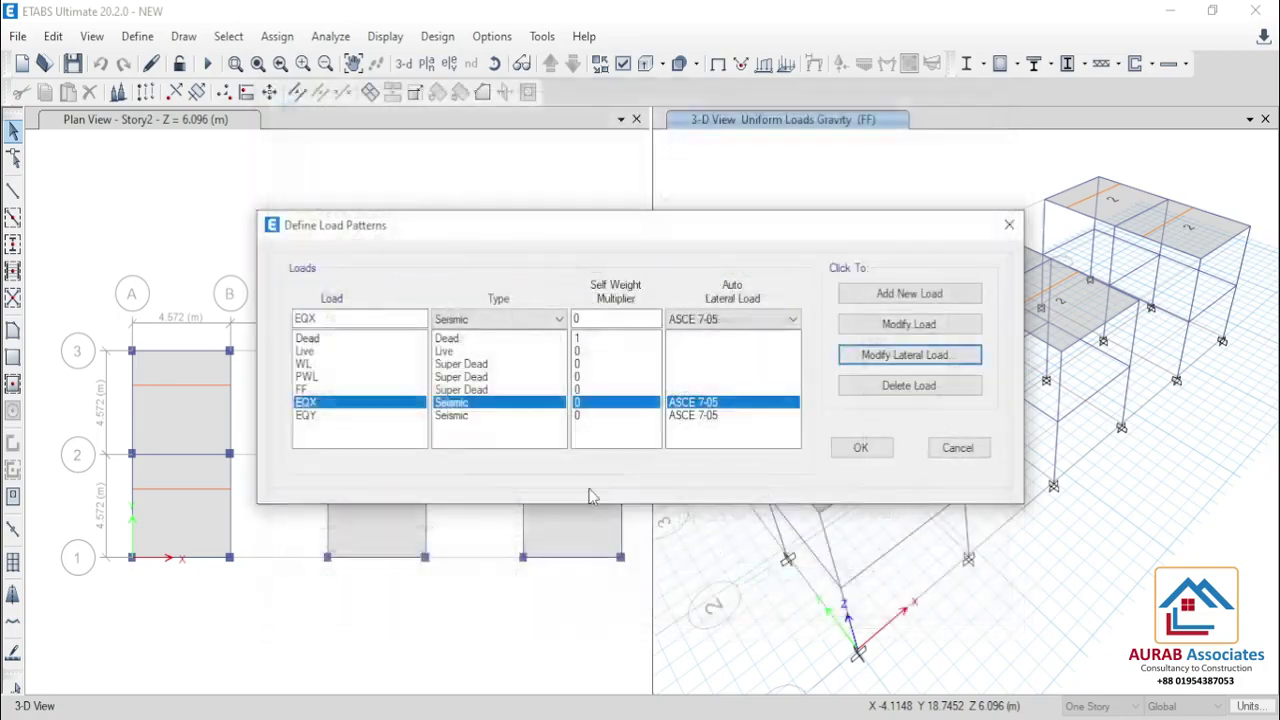
- Review the ASCE 7-05 seismic loading parameters of the EQY load pattern and close the load pattern definitions
left_click(305, 415)
left_click(930, 357)
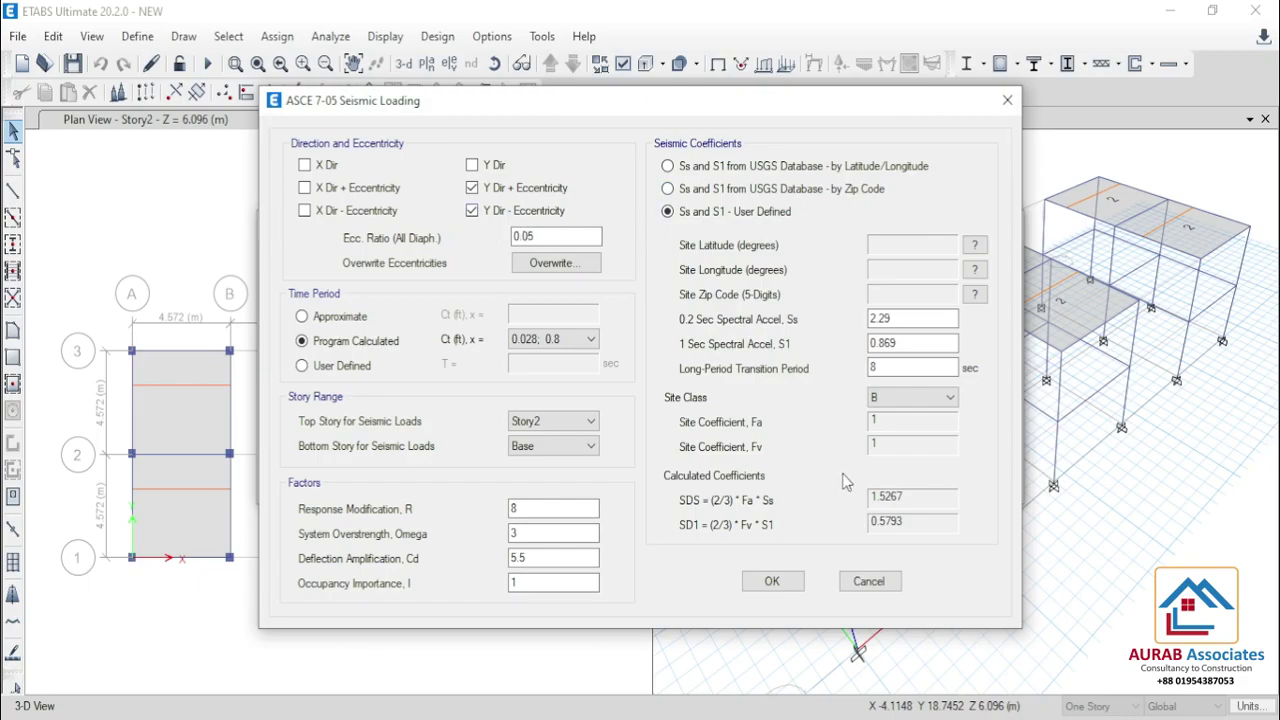
left_click(872, 582)
left_click(849, 447)
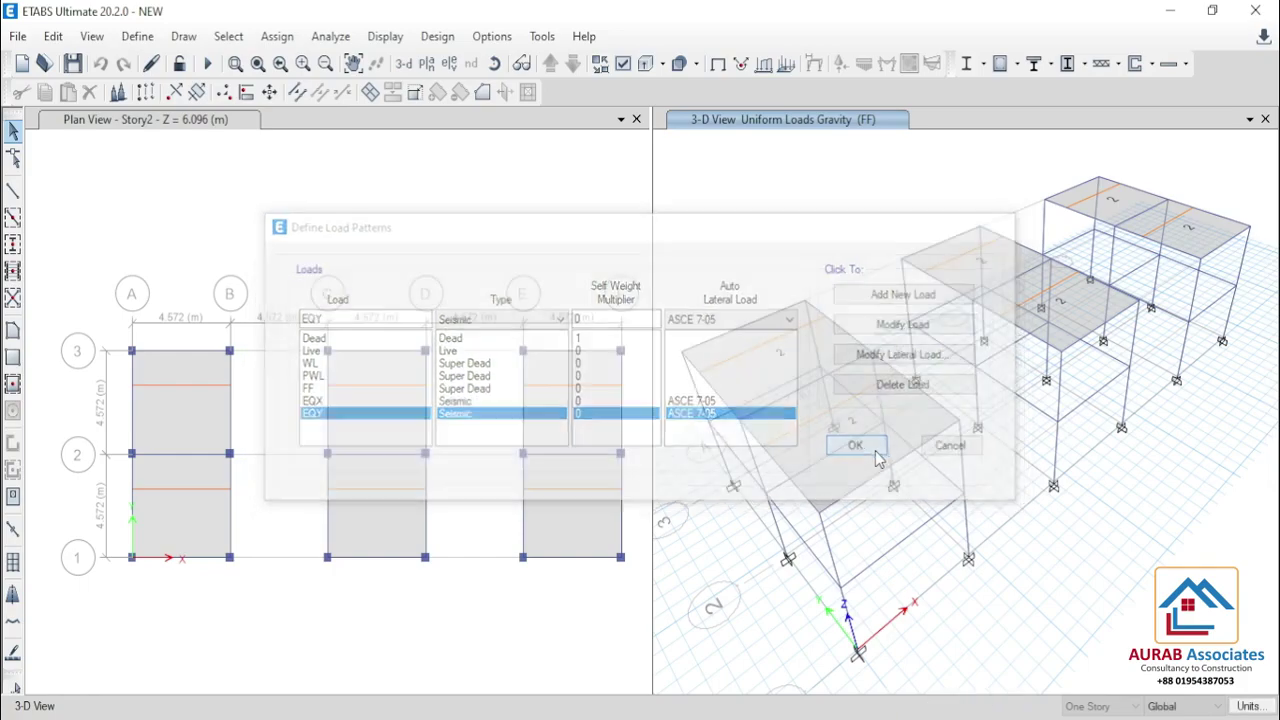
- Review the list of defined load combinations and the load scale factors of UDConS9
left_click(140, 38)
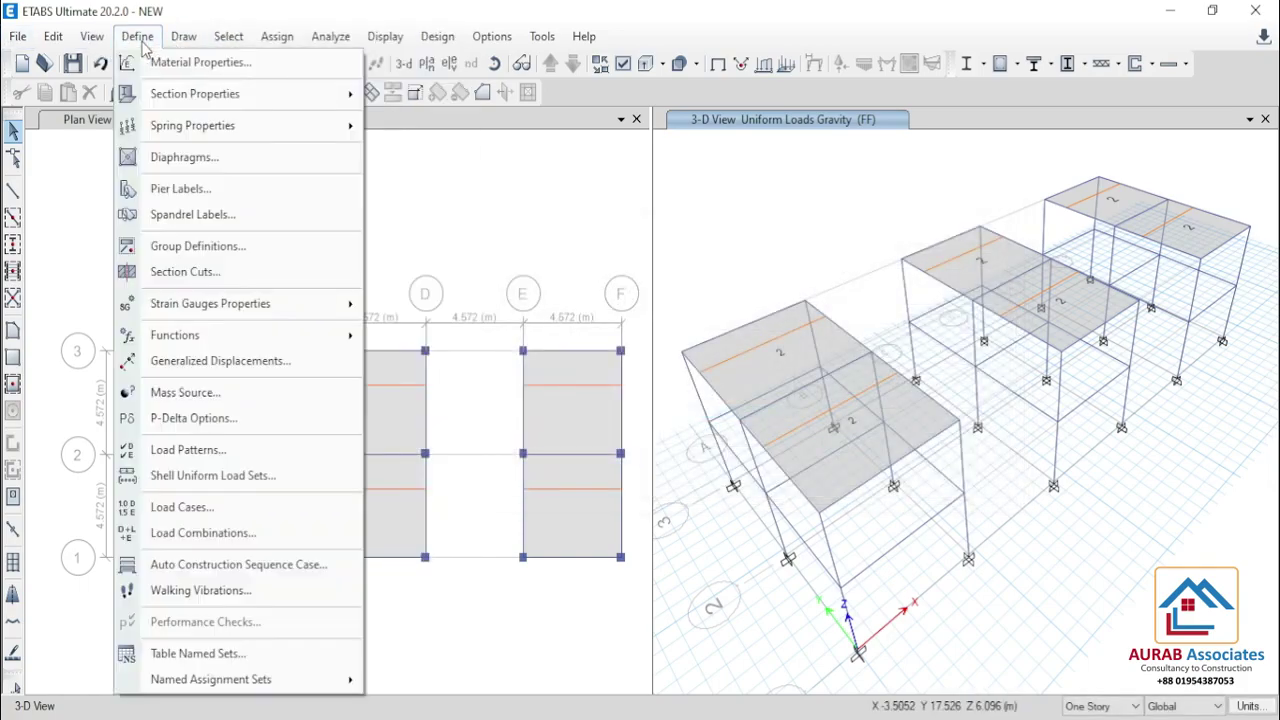
left_click(203, 532)
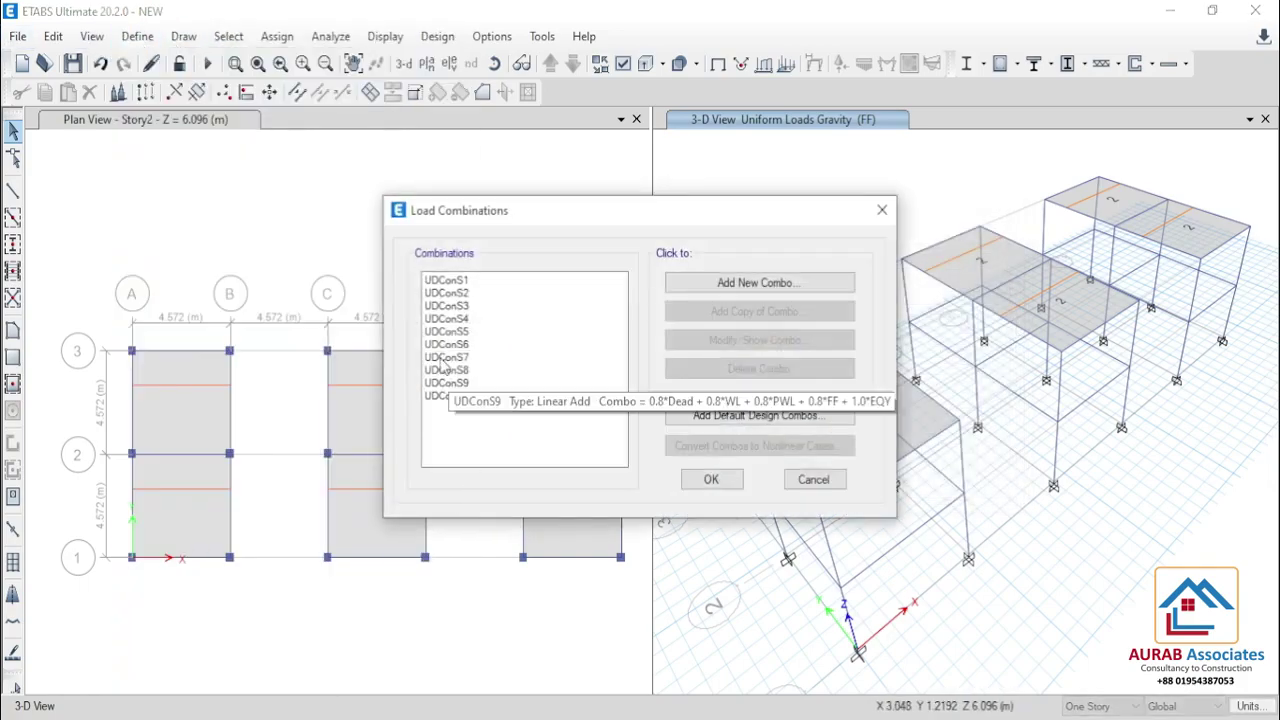
left_click_drag(440, 282, 455, 448)
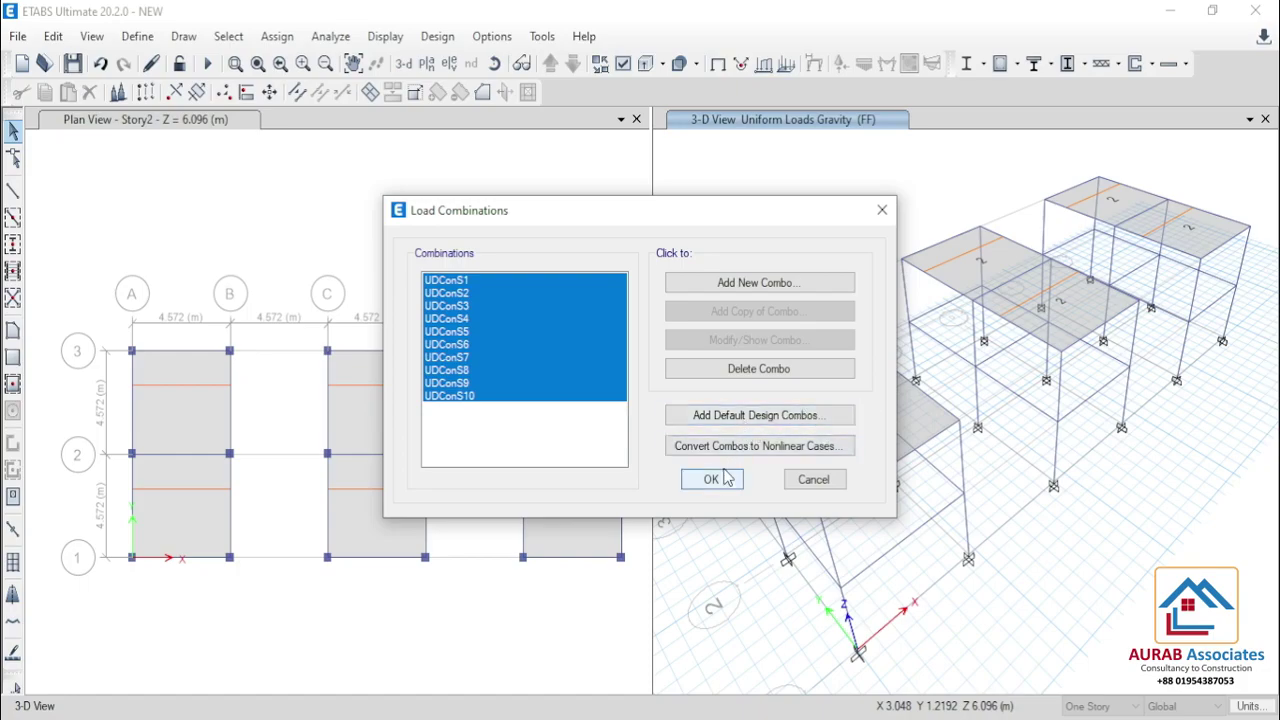
left_click(486, 385)
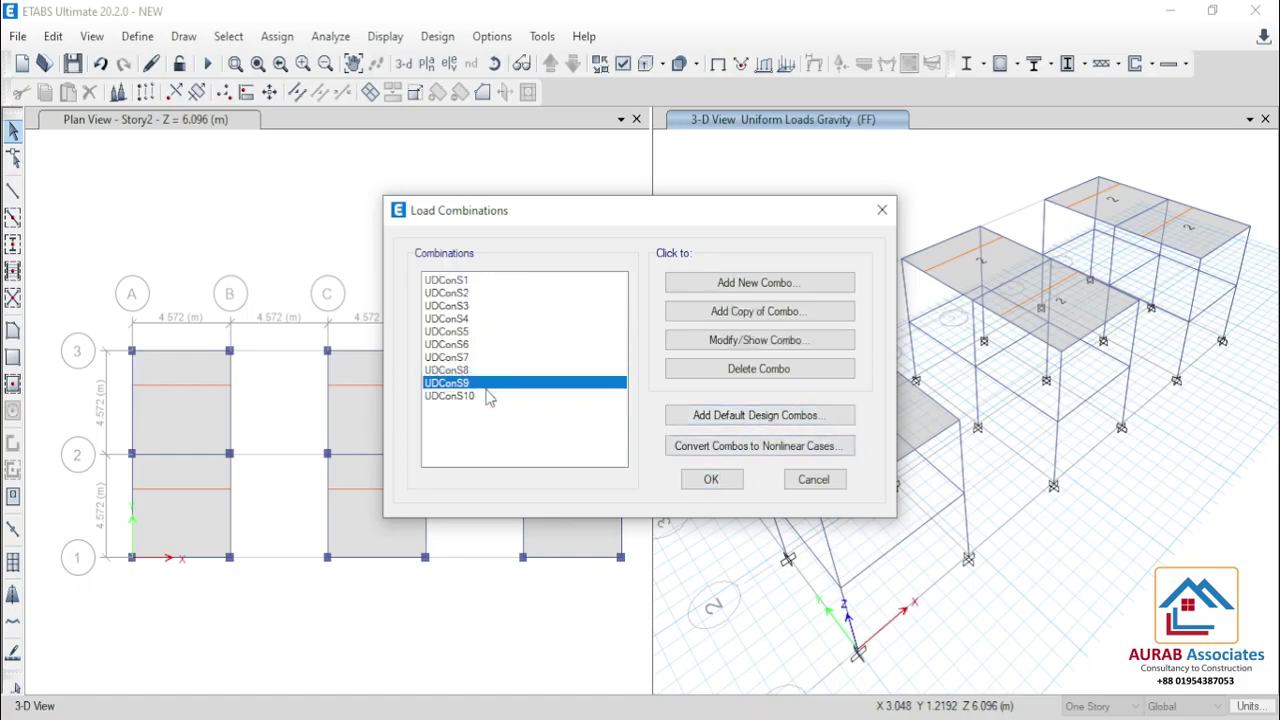
left_click(735, 342)
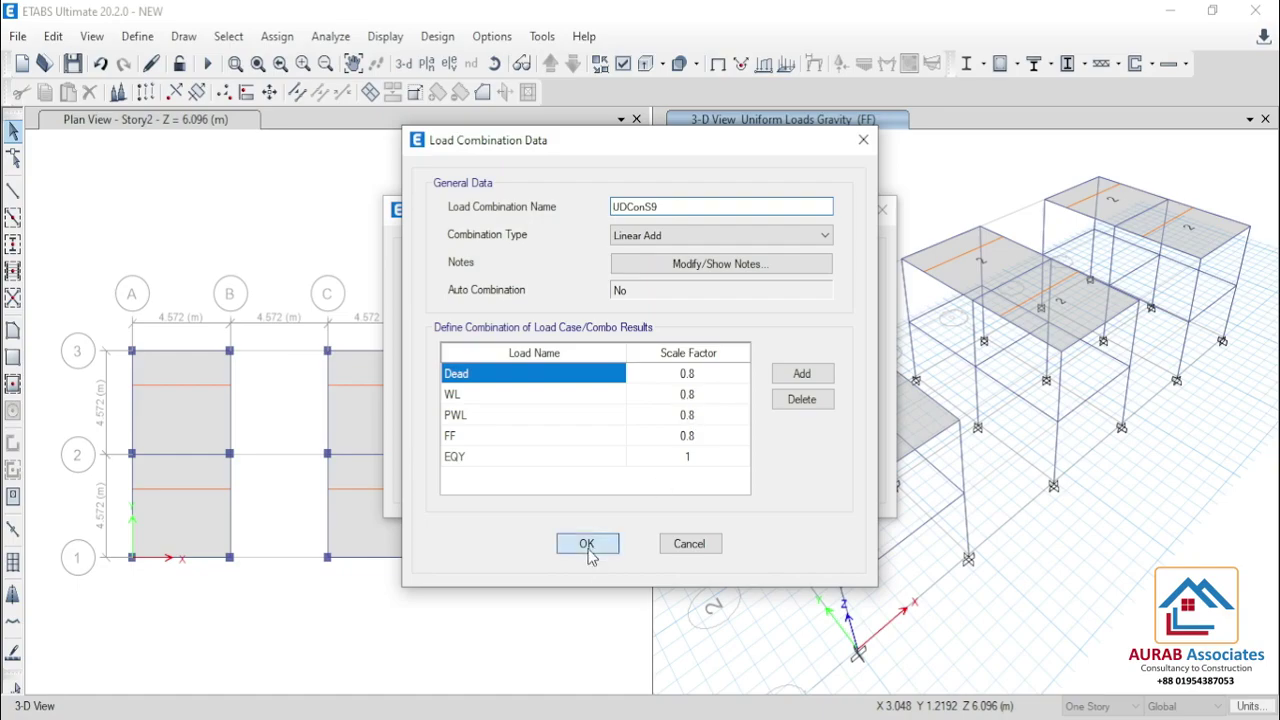
left_click(587, 543)
- Review the load scale factors of combination UDConS5 and close the load combinations
left_click(486, 334)
left_click(735, 342)
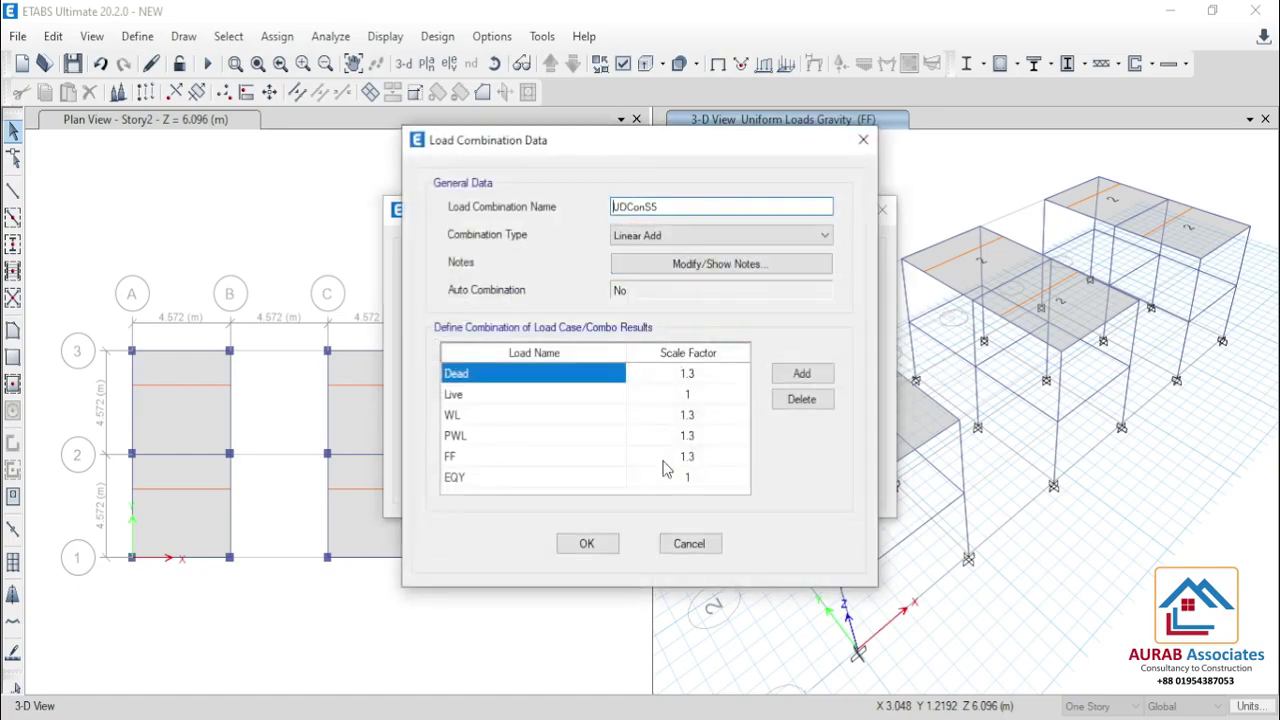
left_click(587, 543)
left_click(710, 478)
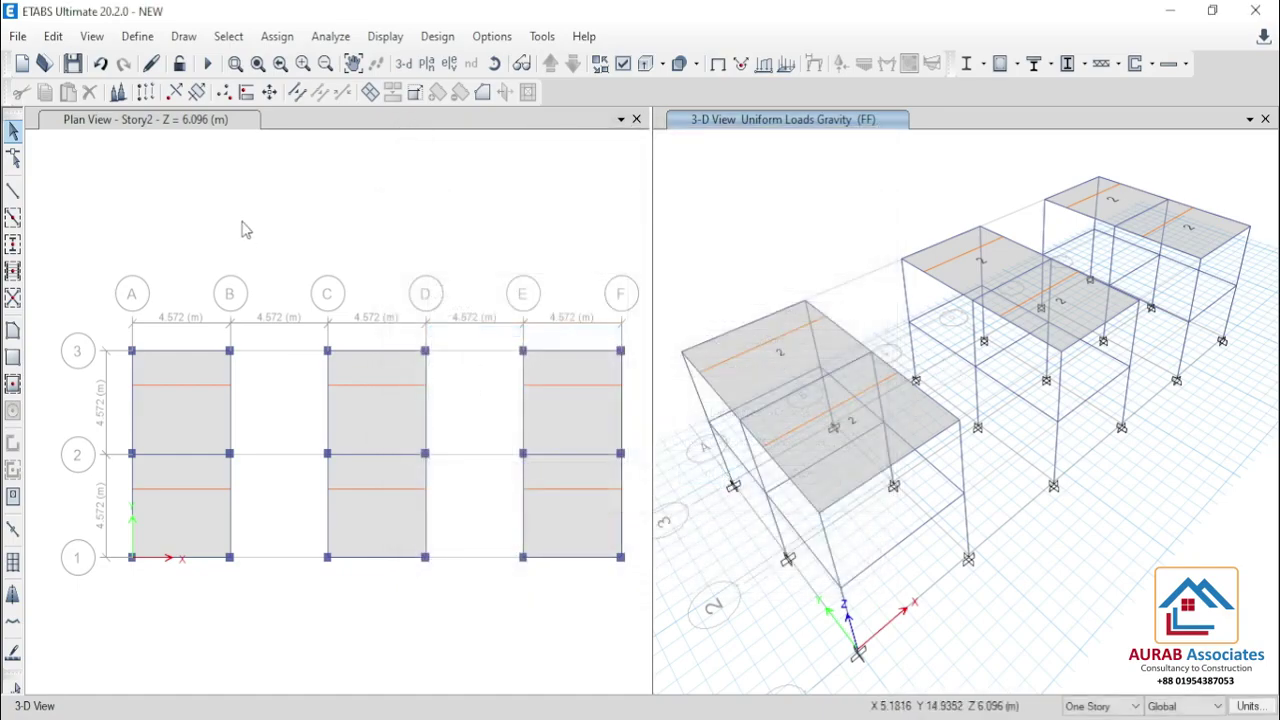
- Check the model with all joint, frame, shell and other checks enabled and close the report
left_click(330, 36)
left_click(358, 60)
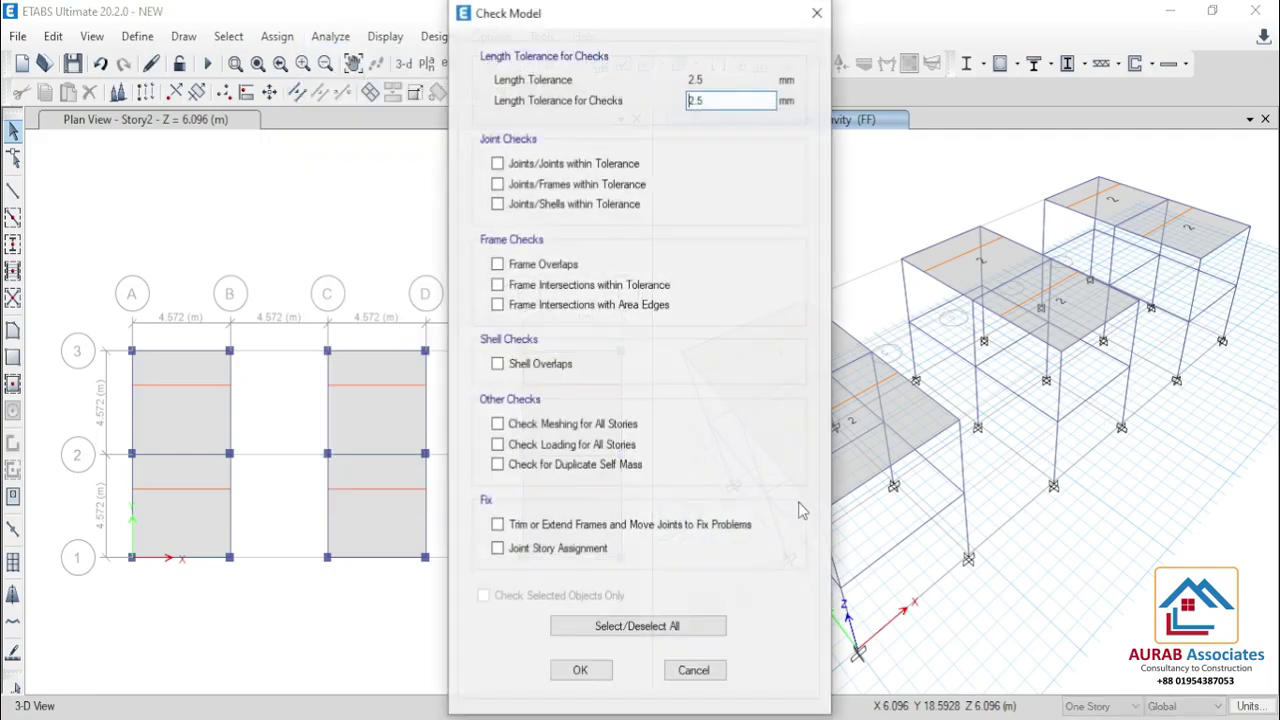
left_click(686, 634)
left_click(586, 672)
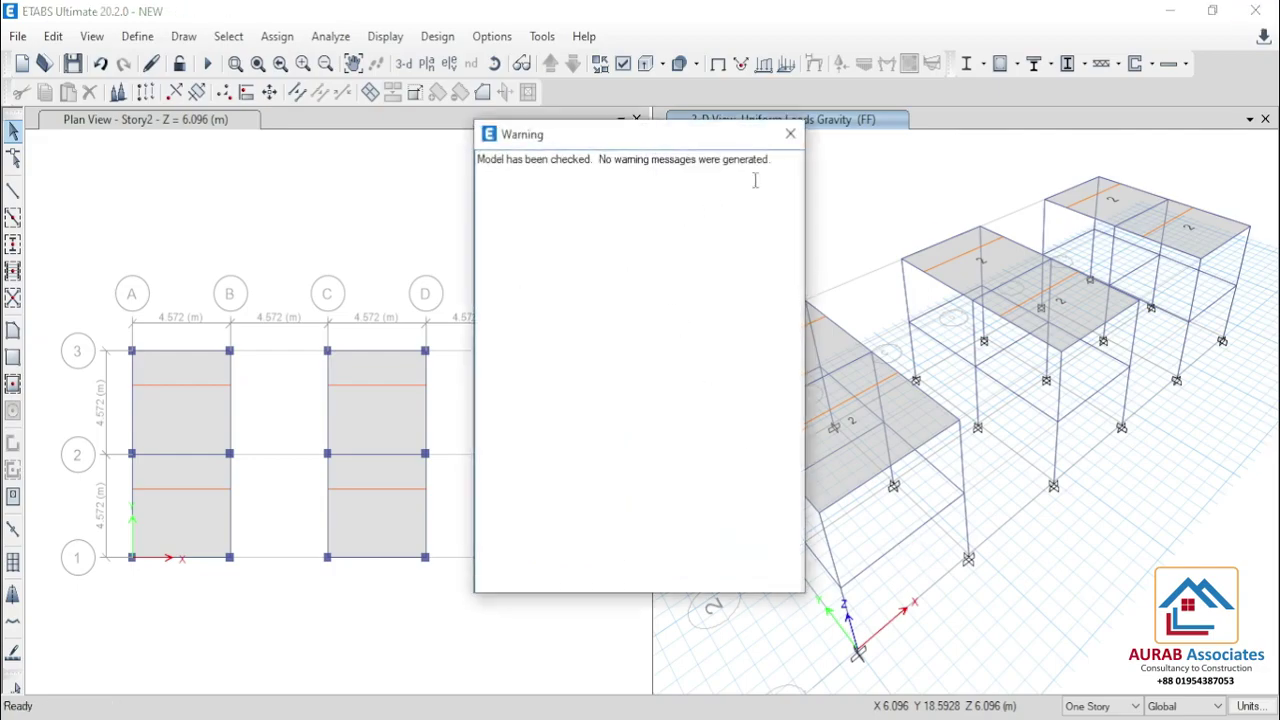
left_click(790, 133)
- Run the structural analysis and close the Story2 plan view, leaving only the 3-D view
left_click(206, 64)
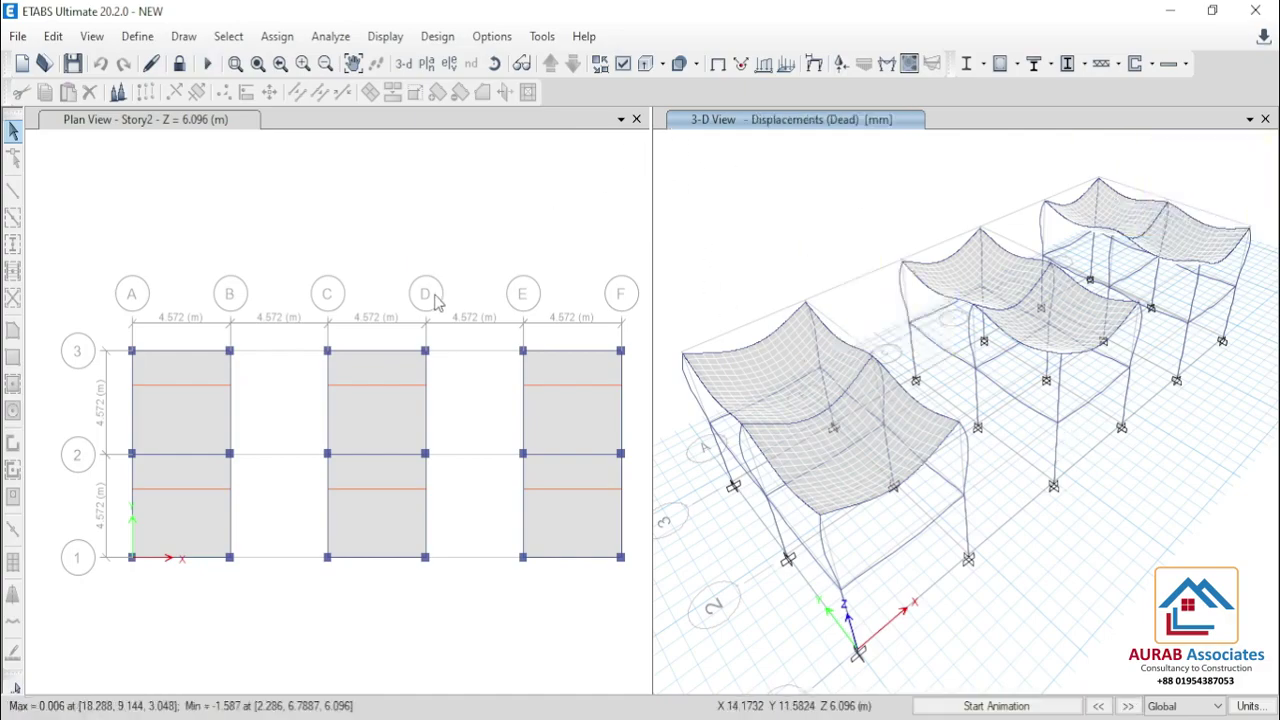
left_click(637, 119)
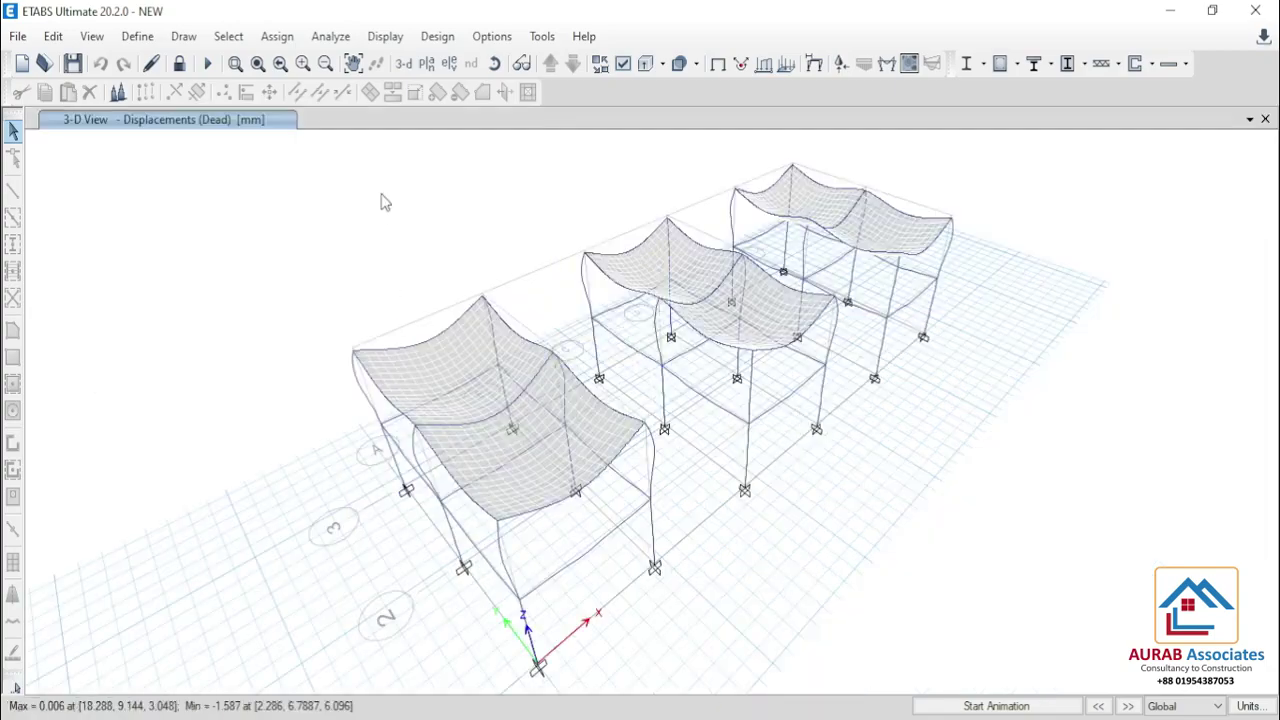
- Review the strength load combinations chosen for the concrete frame design
left_click(443, 36)
mouse_move(505, 88)
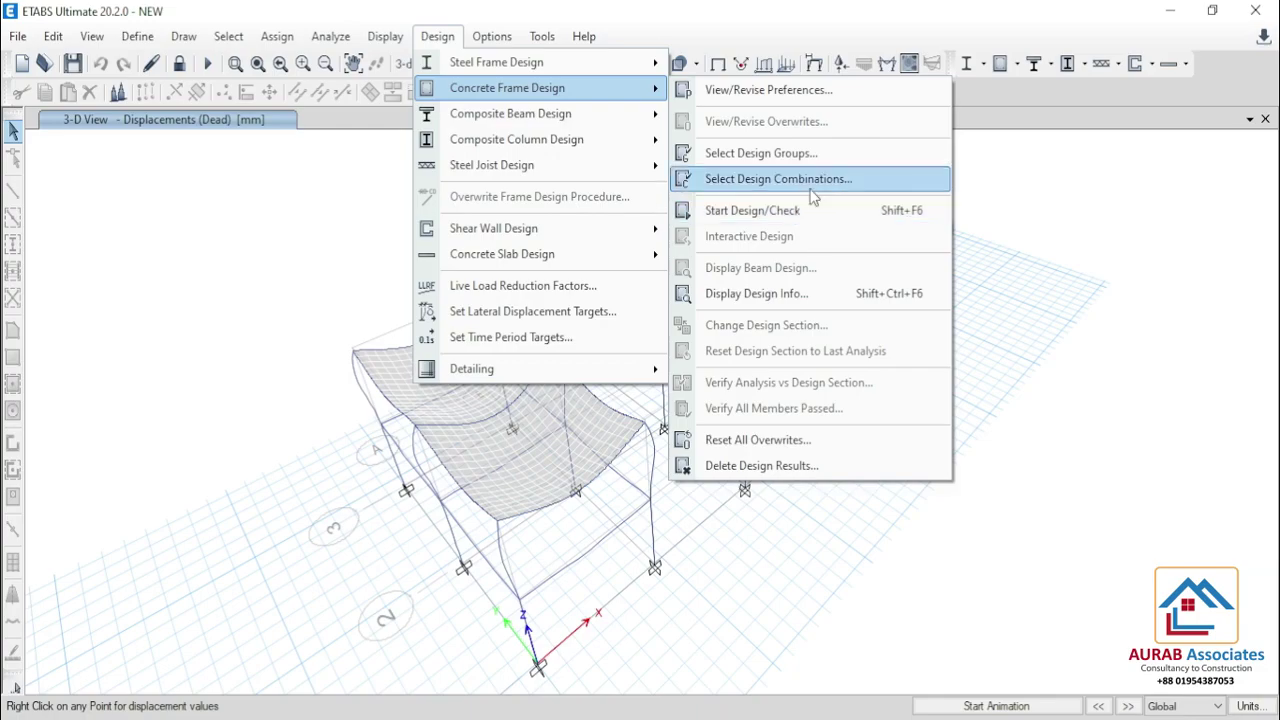
left_click(815, 192)
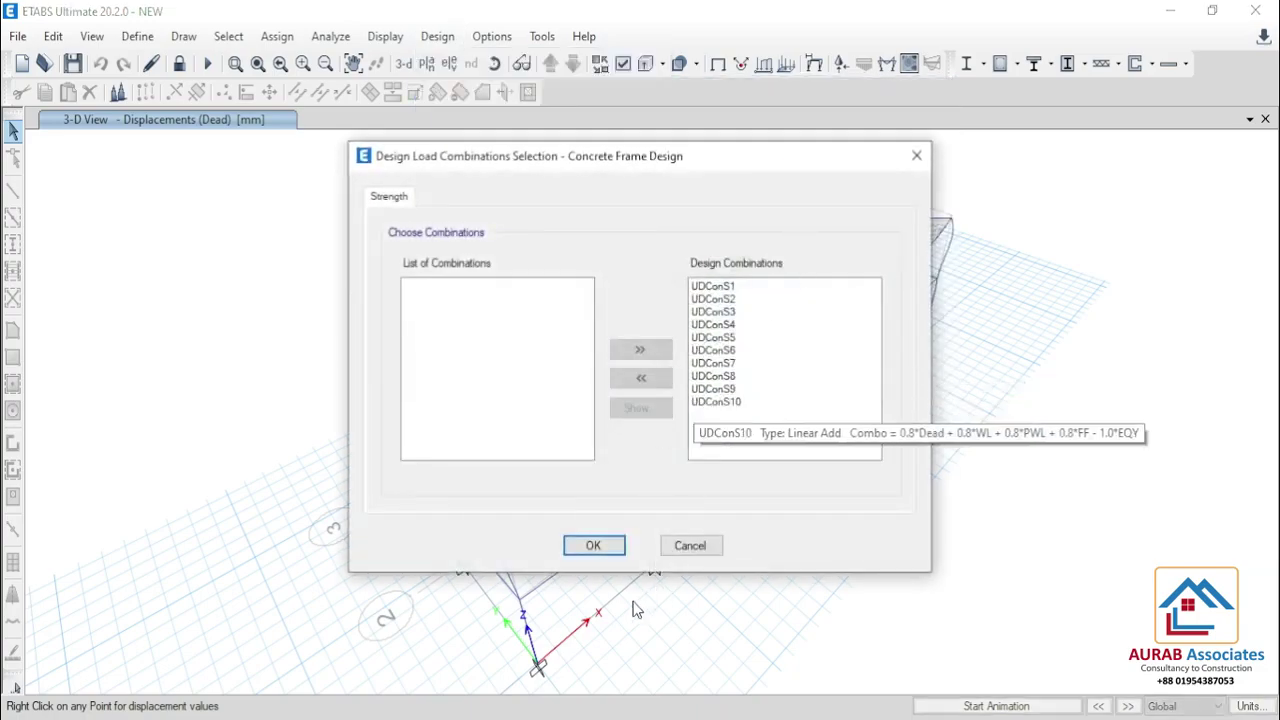
left_click(613, 549)
- Run the concrete frame design and check to display the longitudinal reinforcing on the 3-D model
left_click(437, 37)
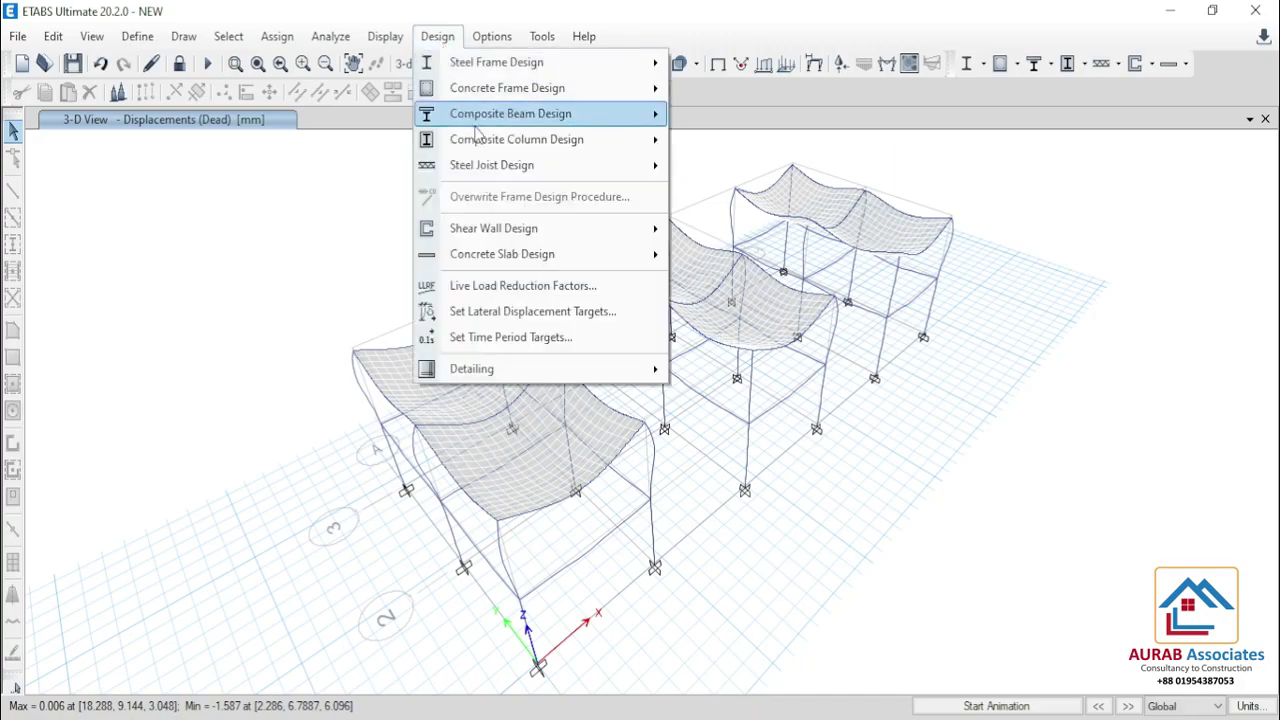
mouse_move(477, 92)
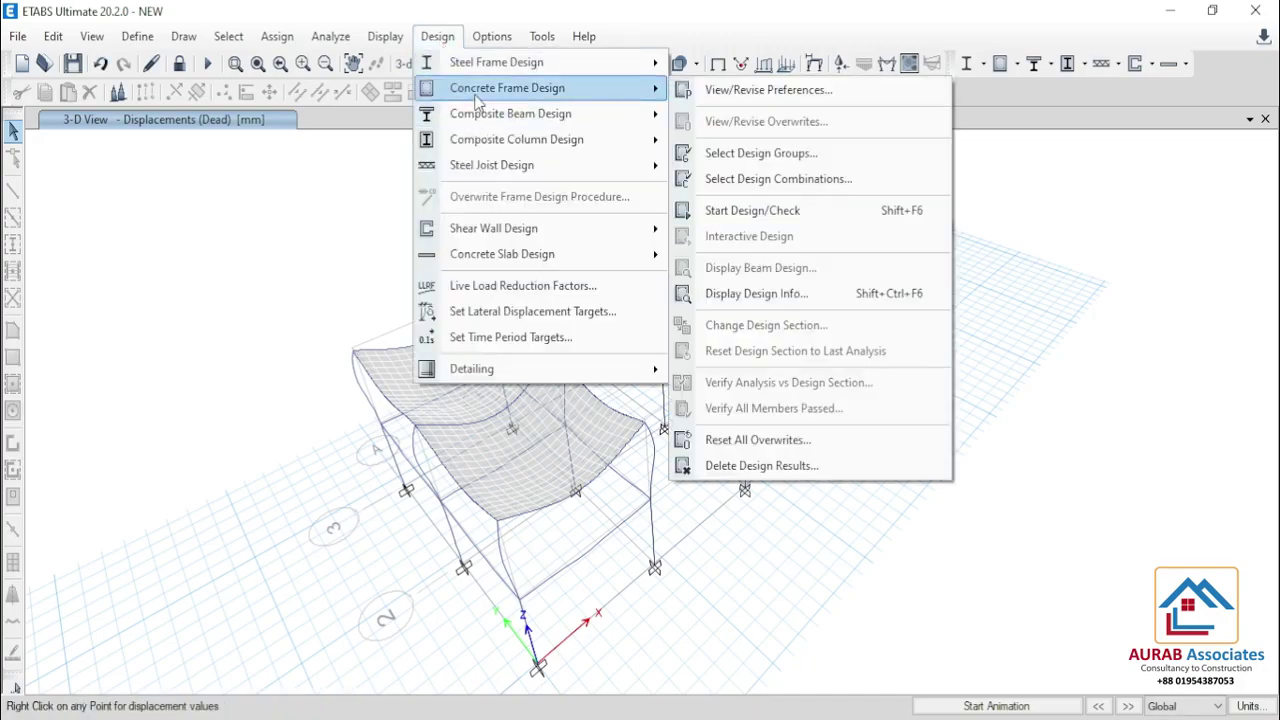
left_click(766, 214)
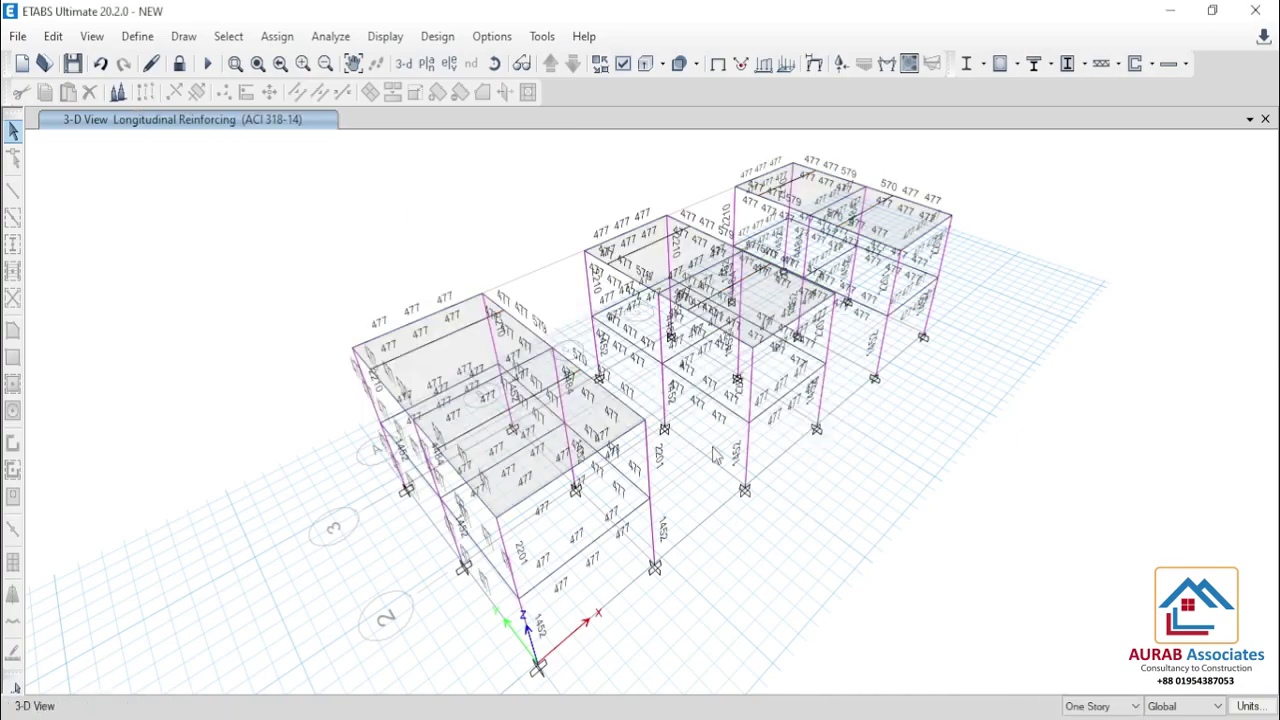
middle_click_drag(876, 563, 558, 485, "shift")
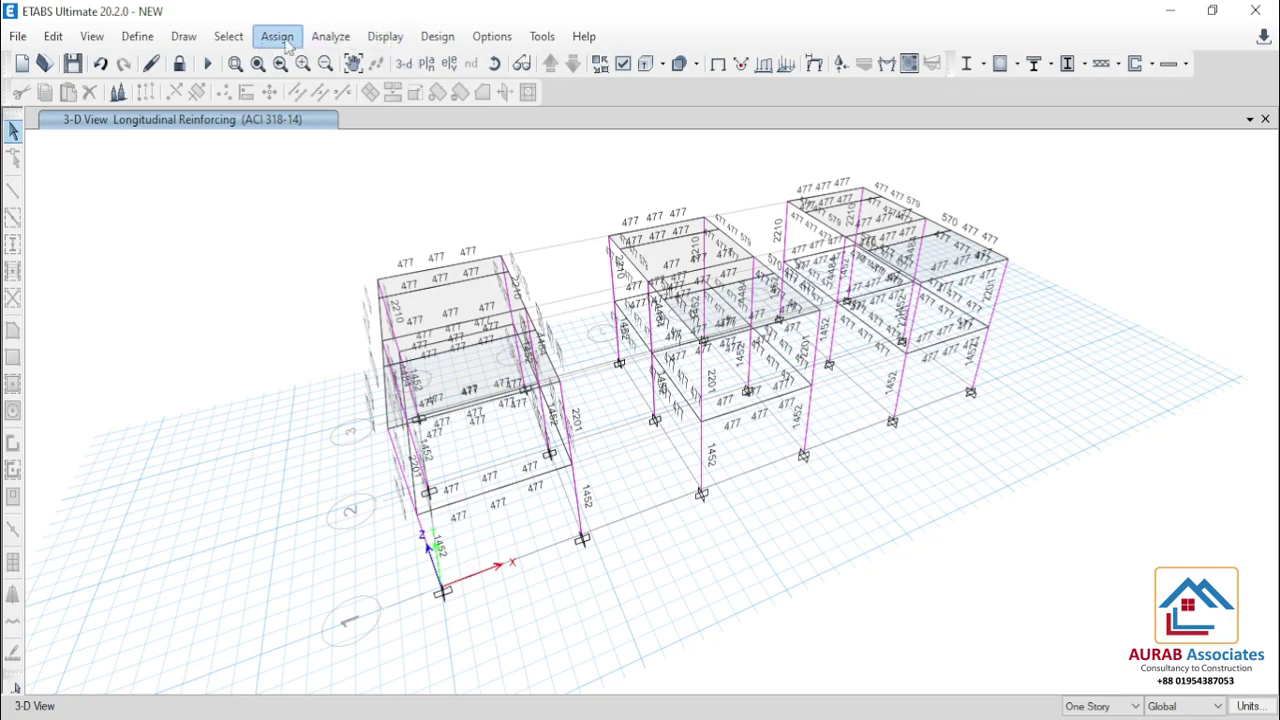
- Select all columns by object type and show only those selected objects in the 3-D view
left_click(228, 36)
mouse_move(260, 62)
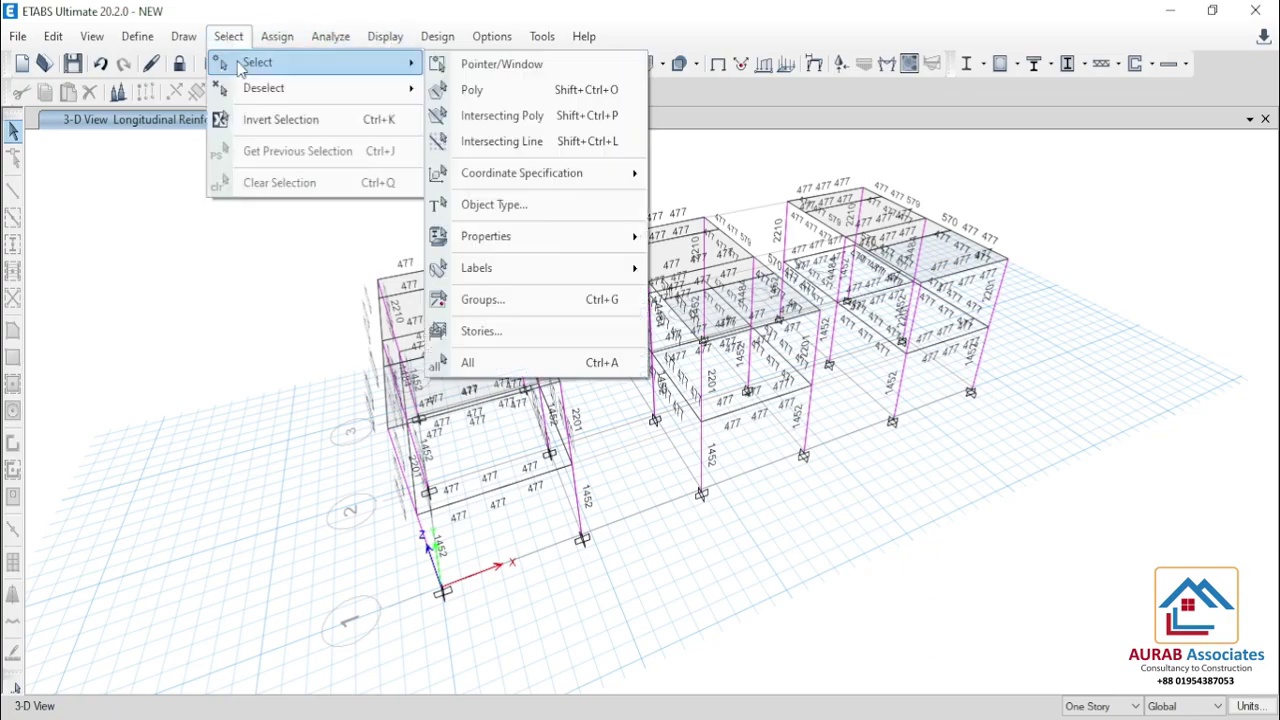
left_click(508, 205)
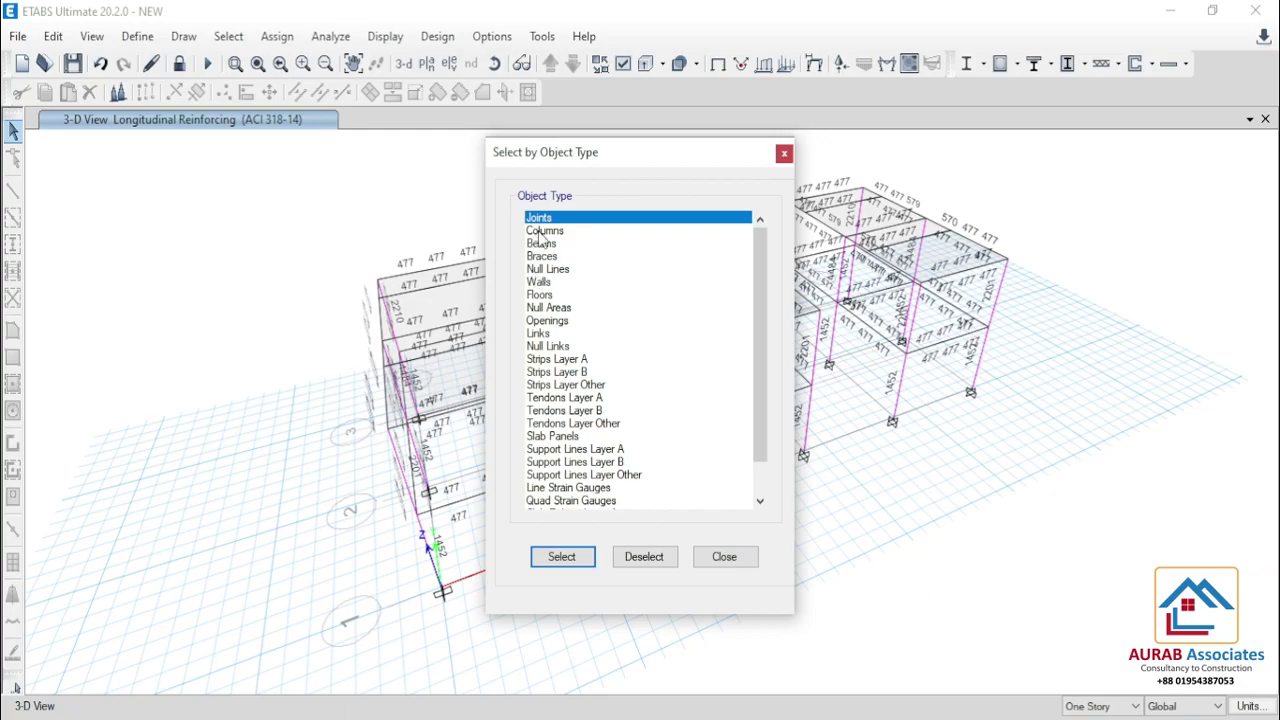
left_click(540, 231)
left_click(562, 558)
left_click(727, 557)
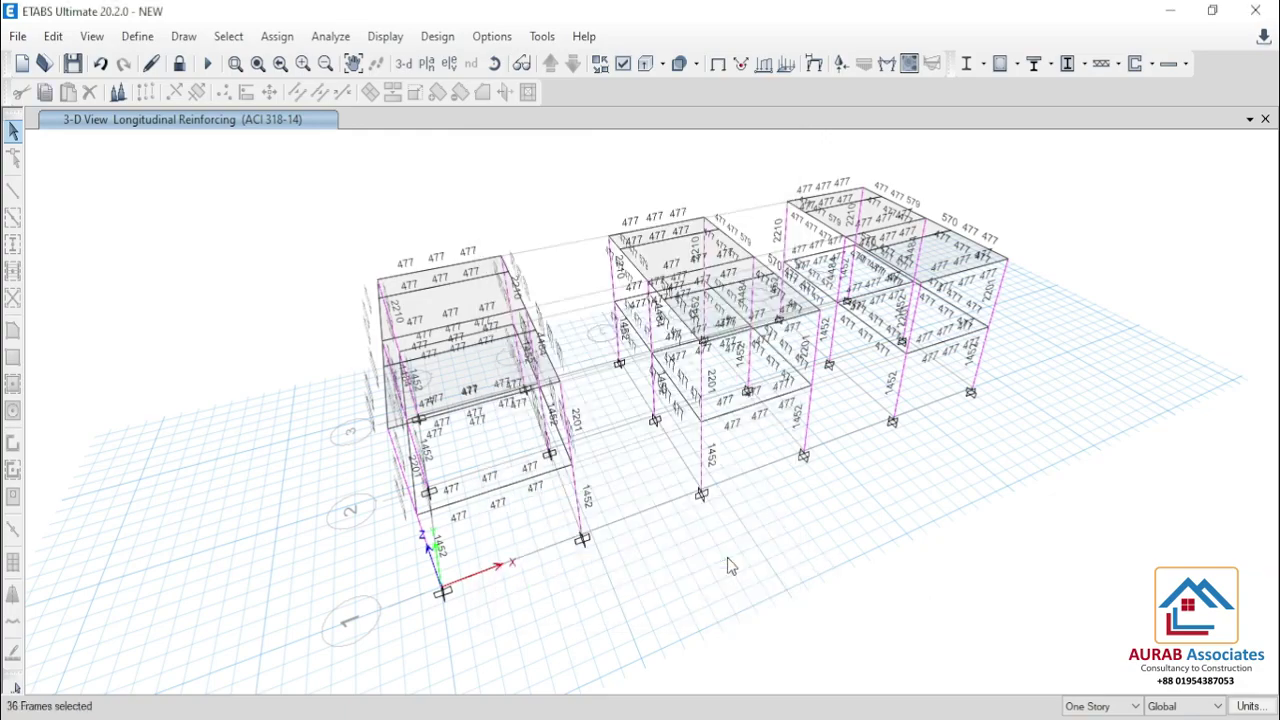
right_click(316, 174)
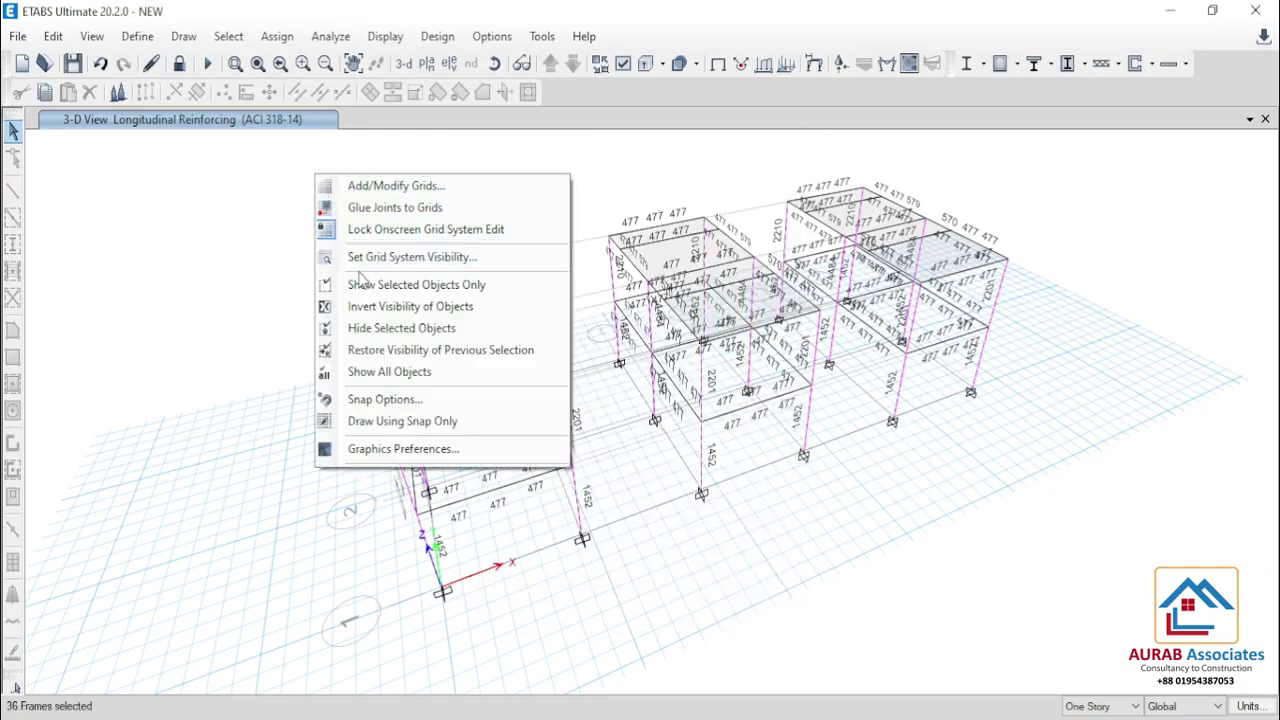
left_click(415, 287)
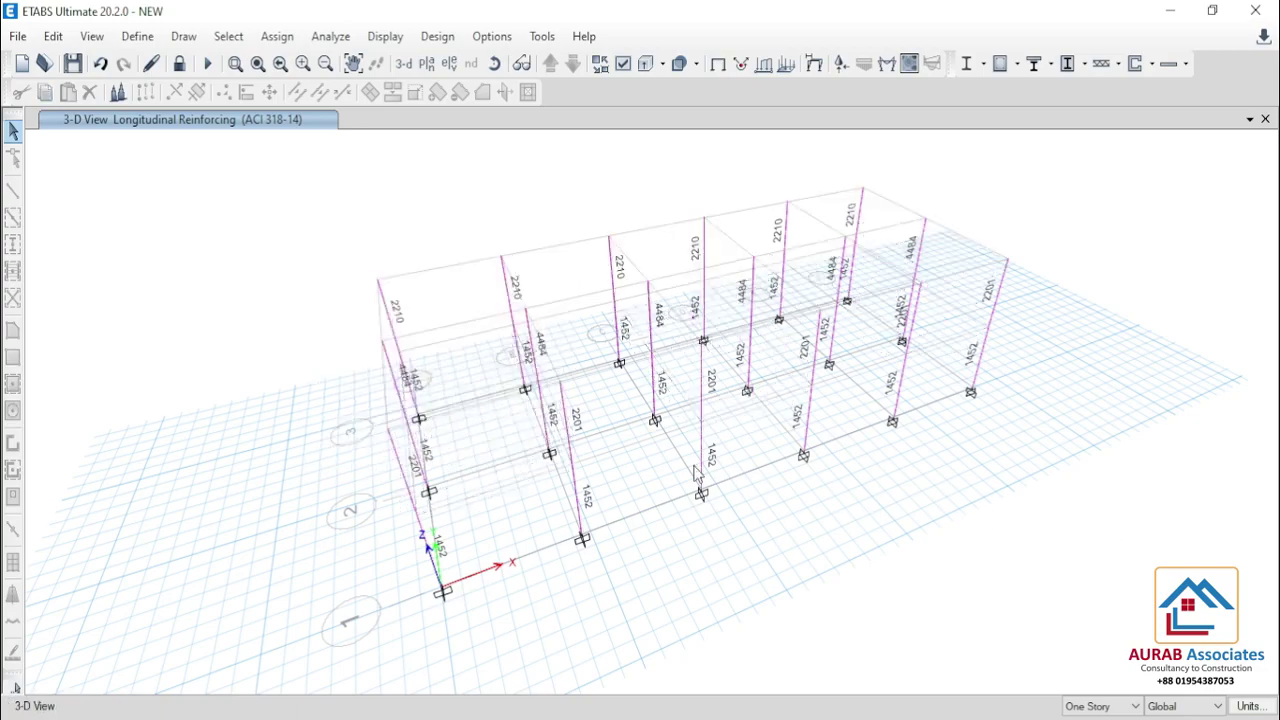
- Pick columns along grid line 3 at grids A and C and examine their longitudinal reinforcement
middle_click_drag(940, 585, 800, 606, "shift")
left_click(461, 256)
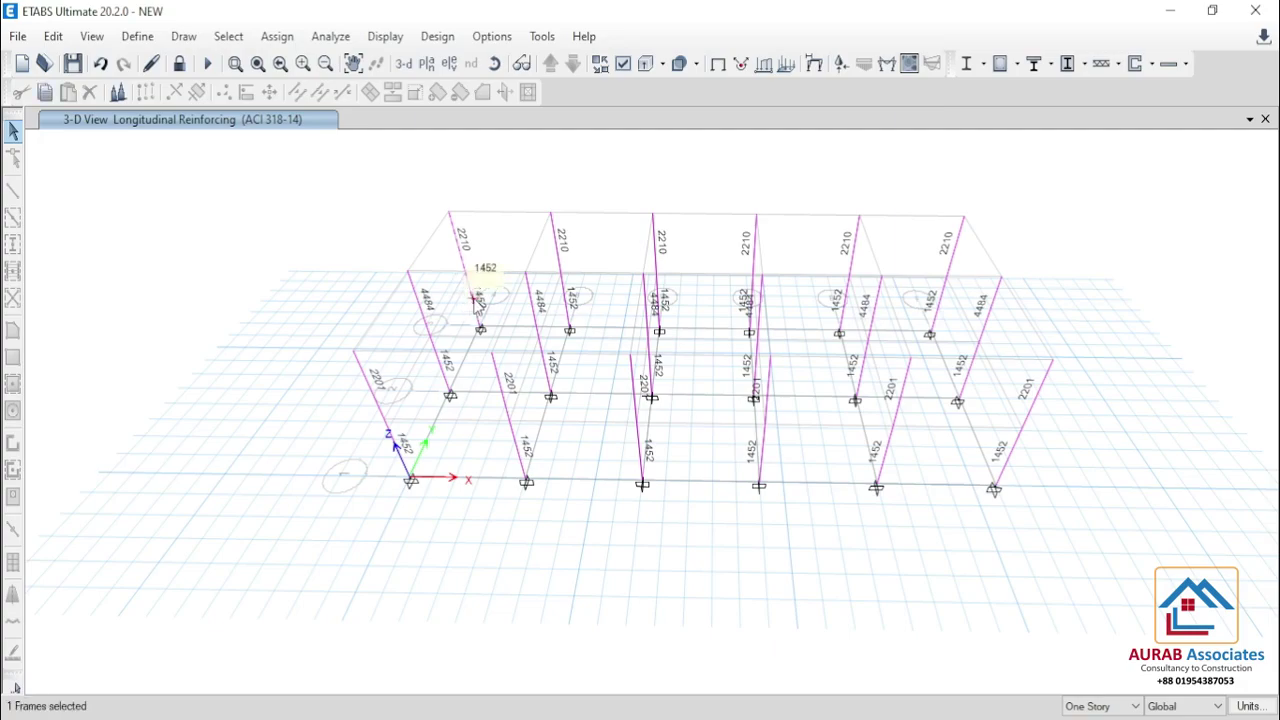
left_click(657, 250)
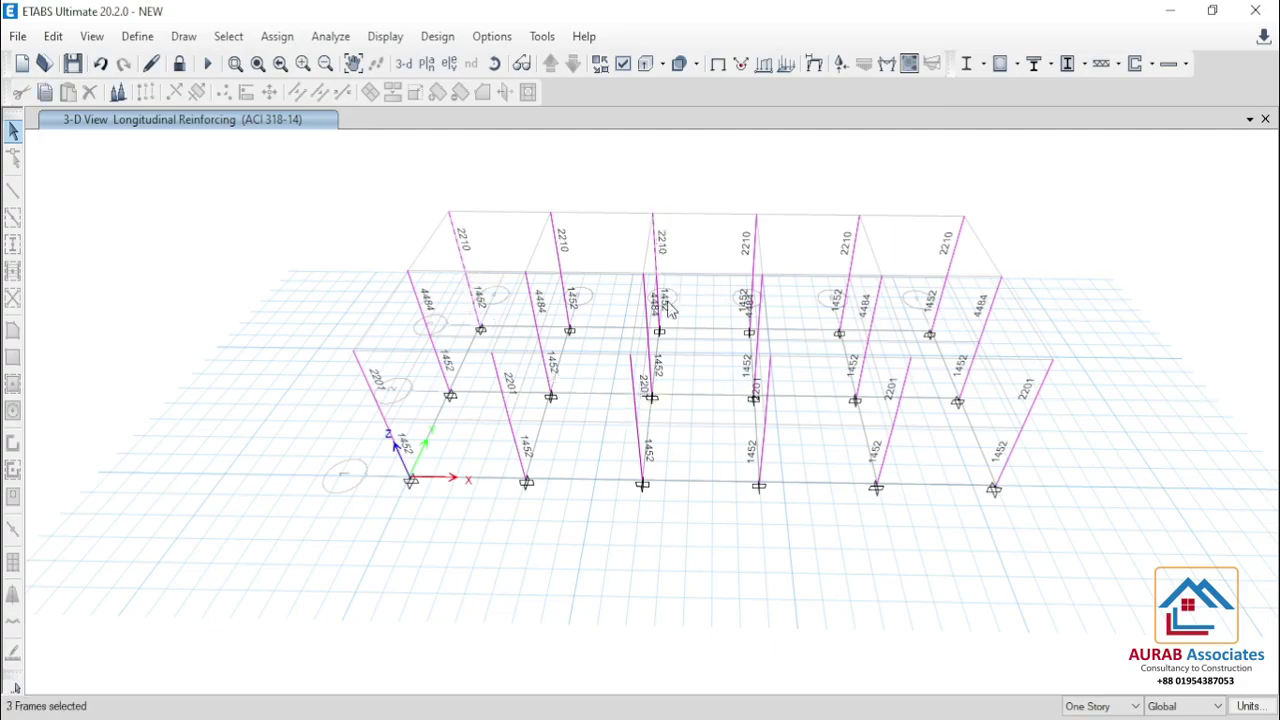
scroll(690, 345, "up", 3)
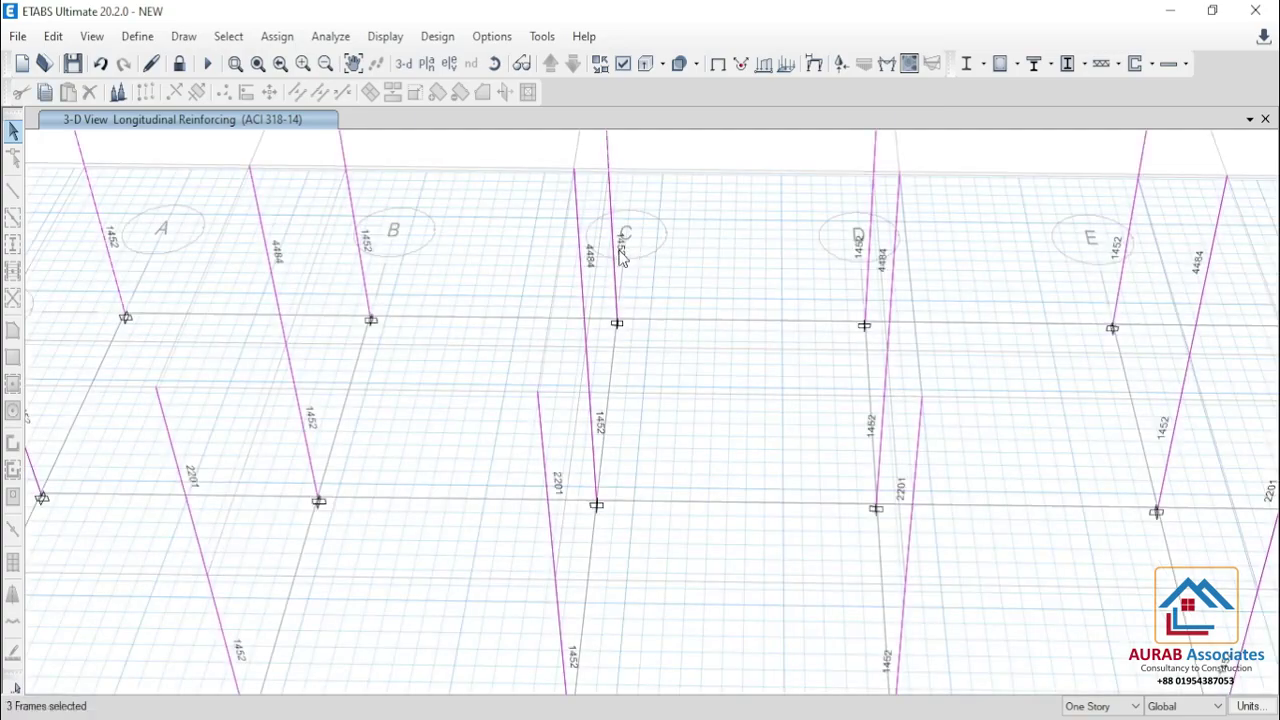
scroll(690, 387, "down", 6)
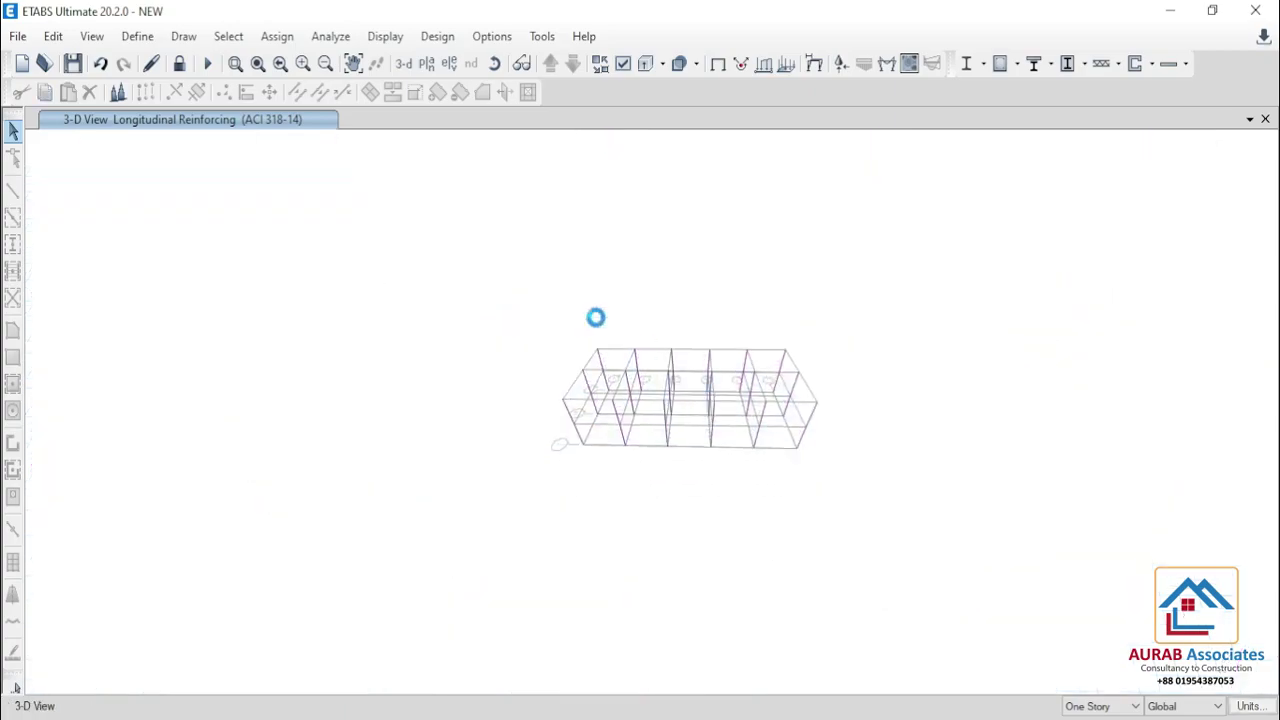
- Make all objects visible again and open the Story2 plan view
right_click(431, 220)
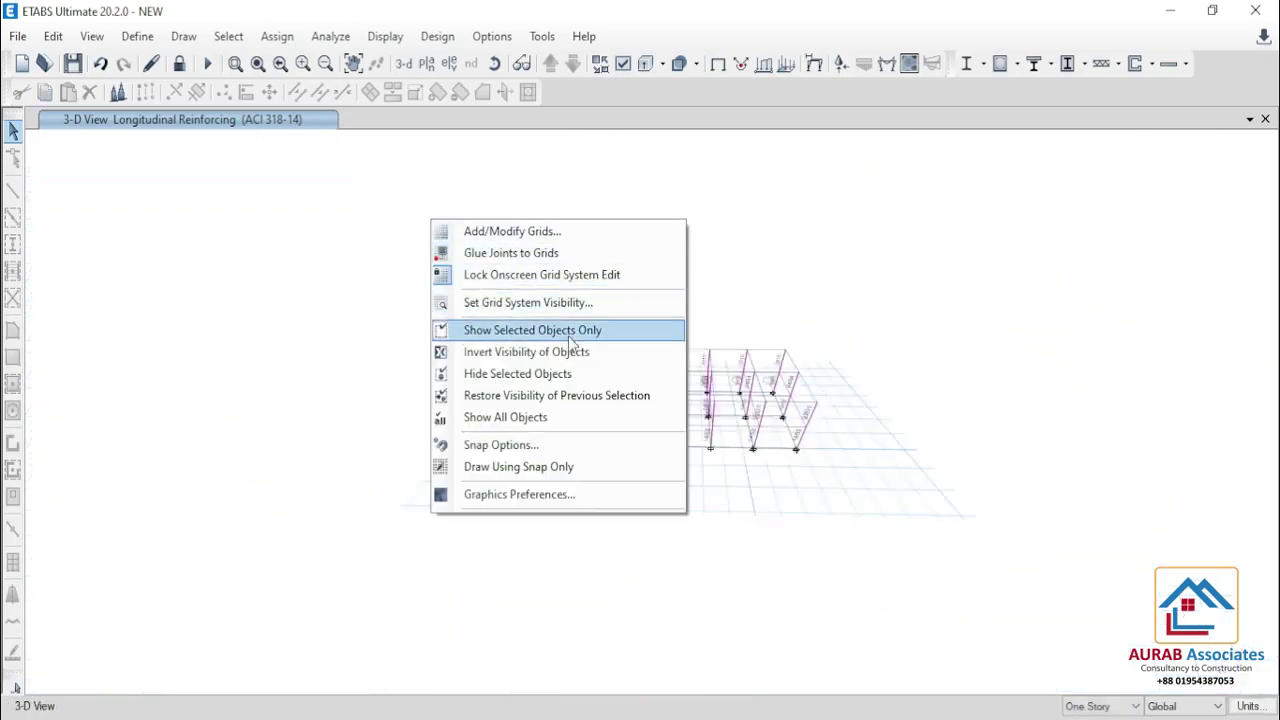
left_click(533, 418)
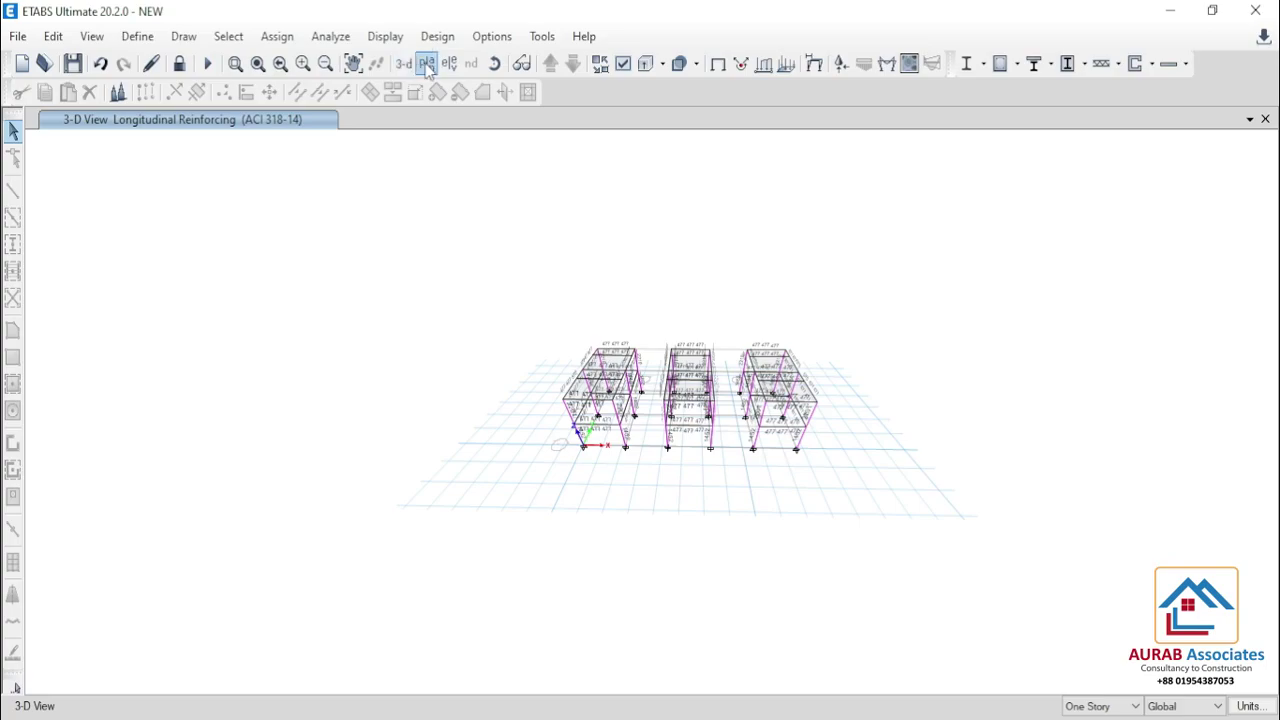
left_click(427, 64)
left_click(709, 606)
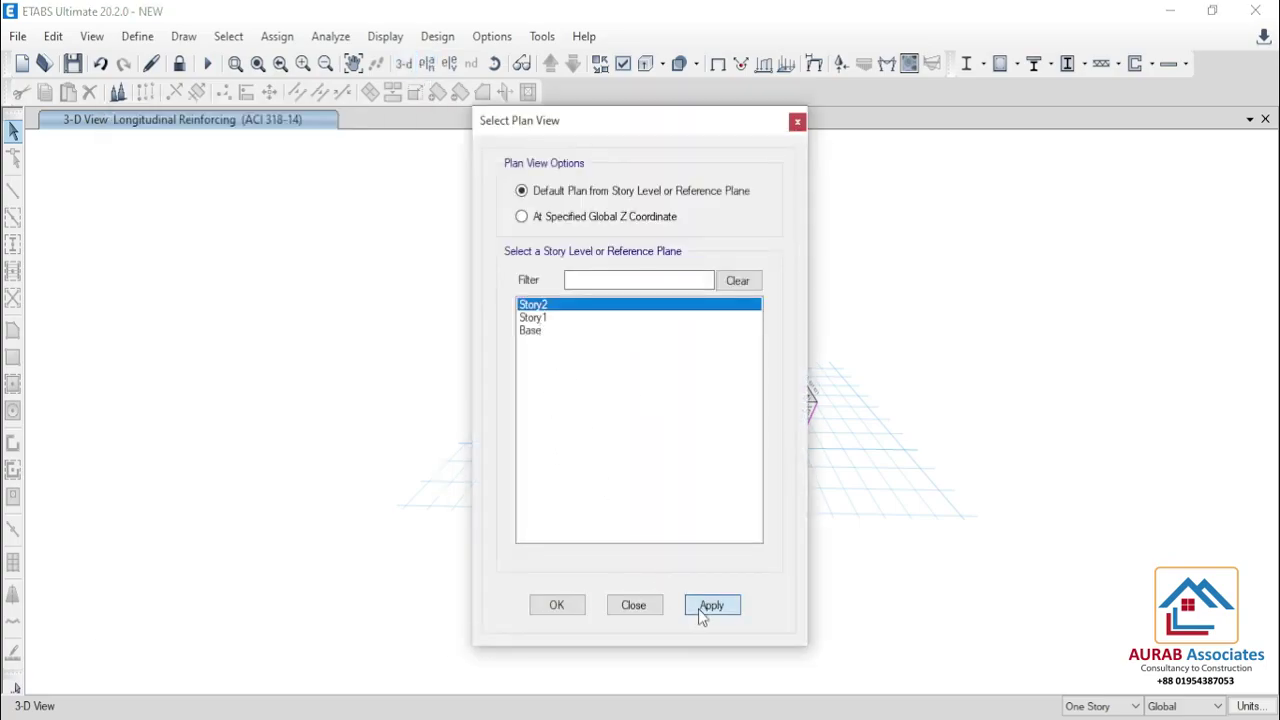
left_click(557, 606)
- Select the columns at A3, C3 and E3 across all stories and show only those selected objects
left_click(1100, 706)
left_click(1100, 719)
left_click_drag(307, 290, 339, 341)
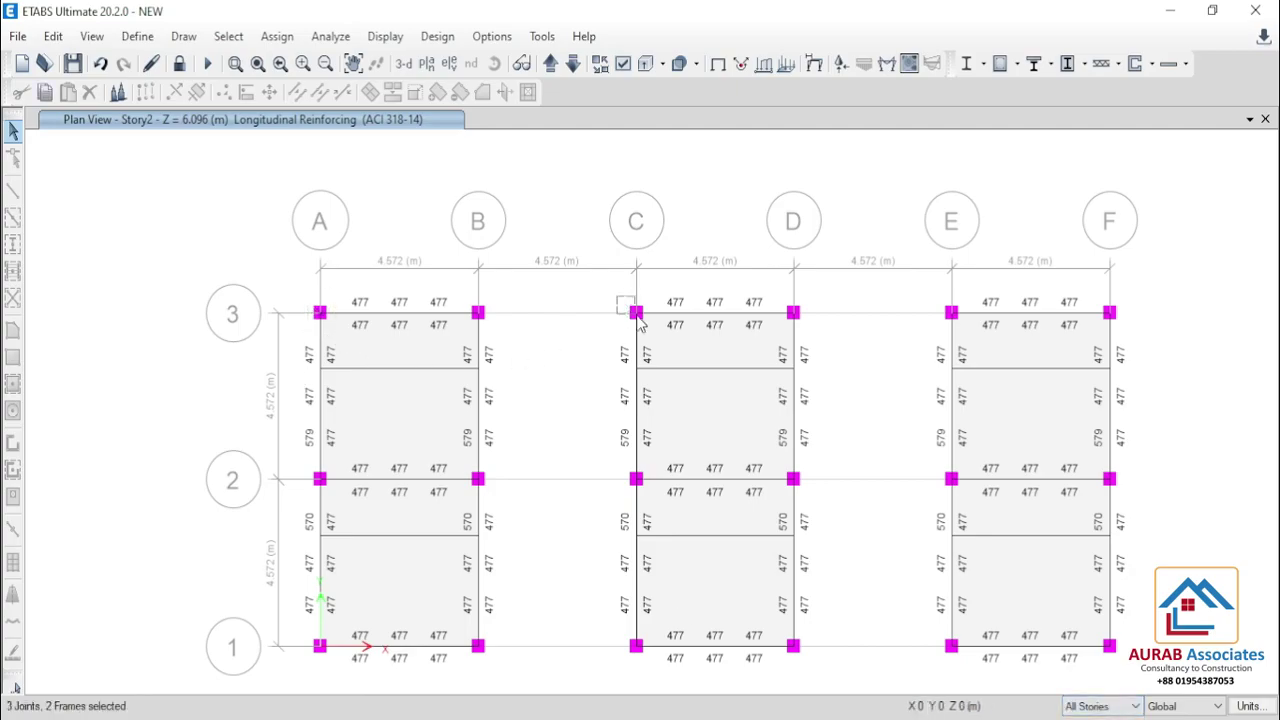
left_click_drag(916, 284, 986, 356)
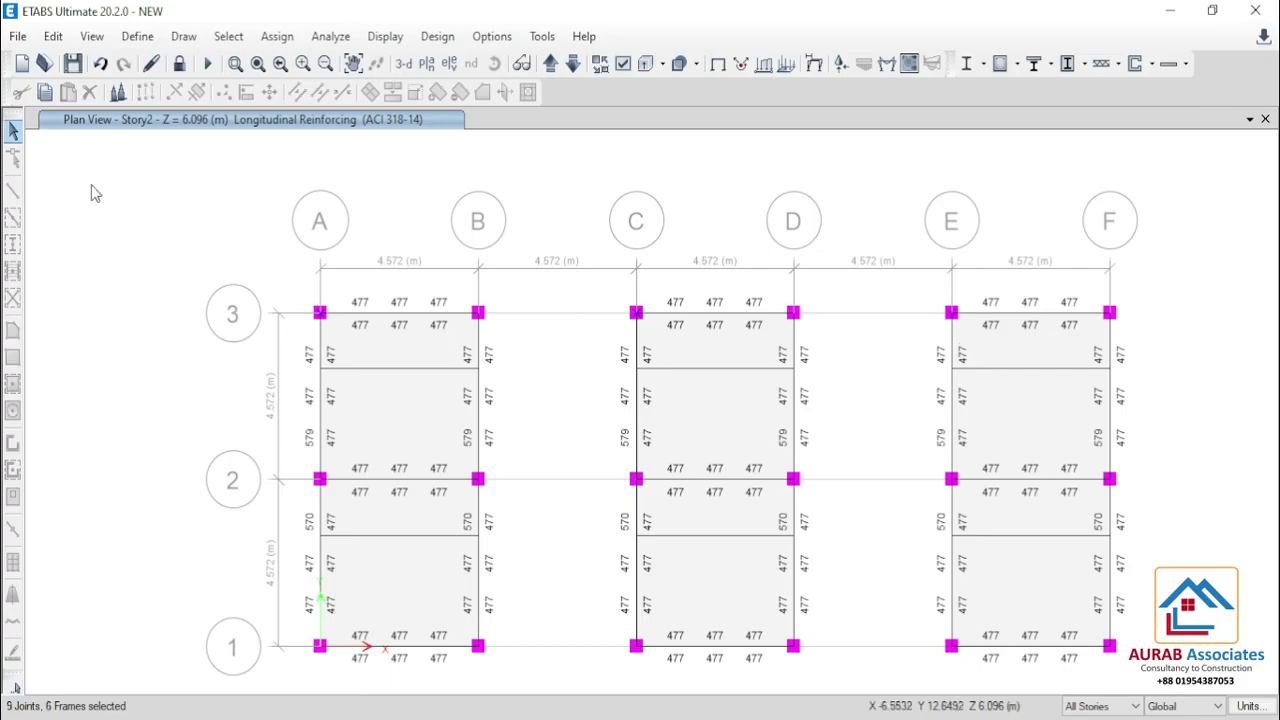
right_click(86, 183)
left_click(190, 291)
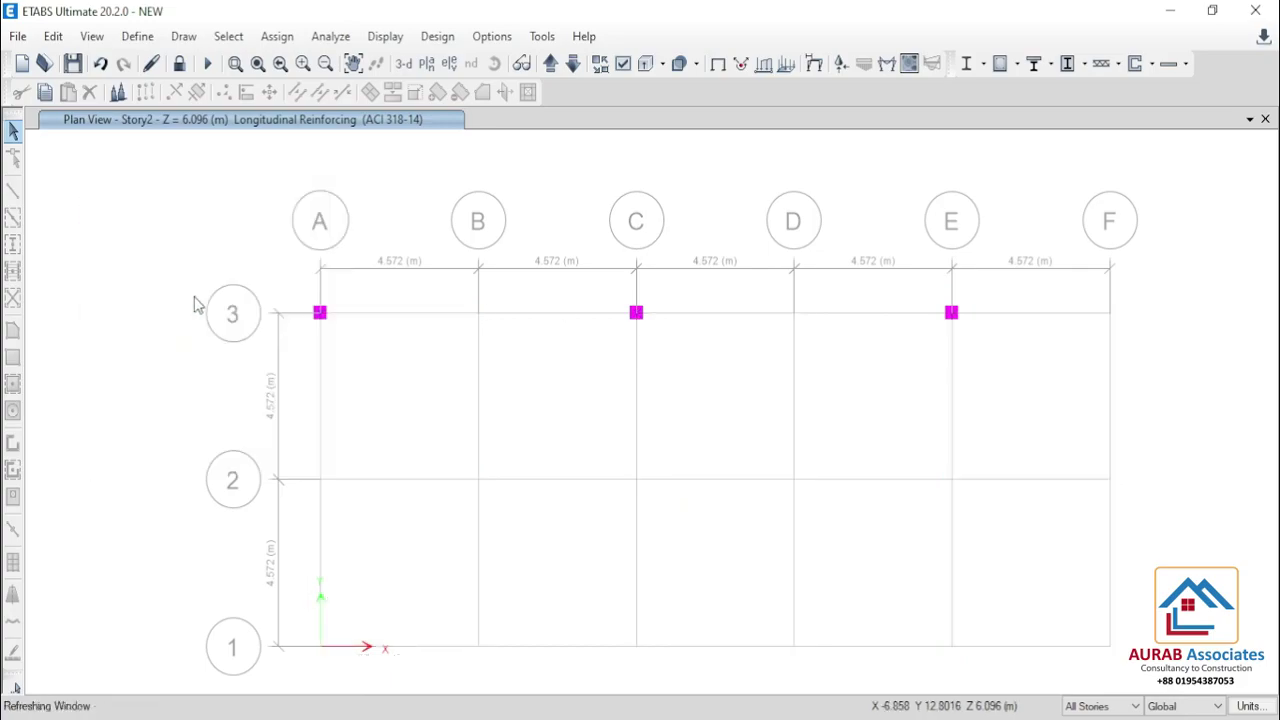
- Examine the isolated columns' longitudinal reinforcement in the 3-D view and restore all objects
left_click(403, 63)
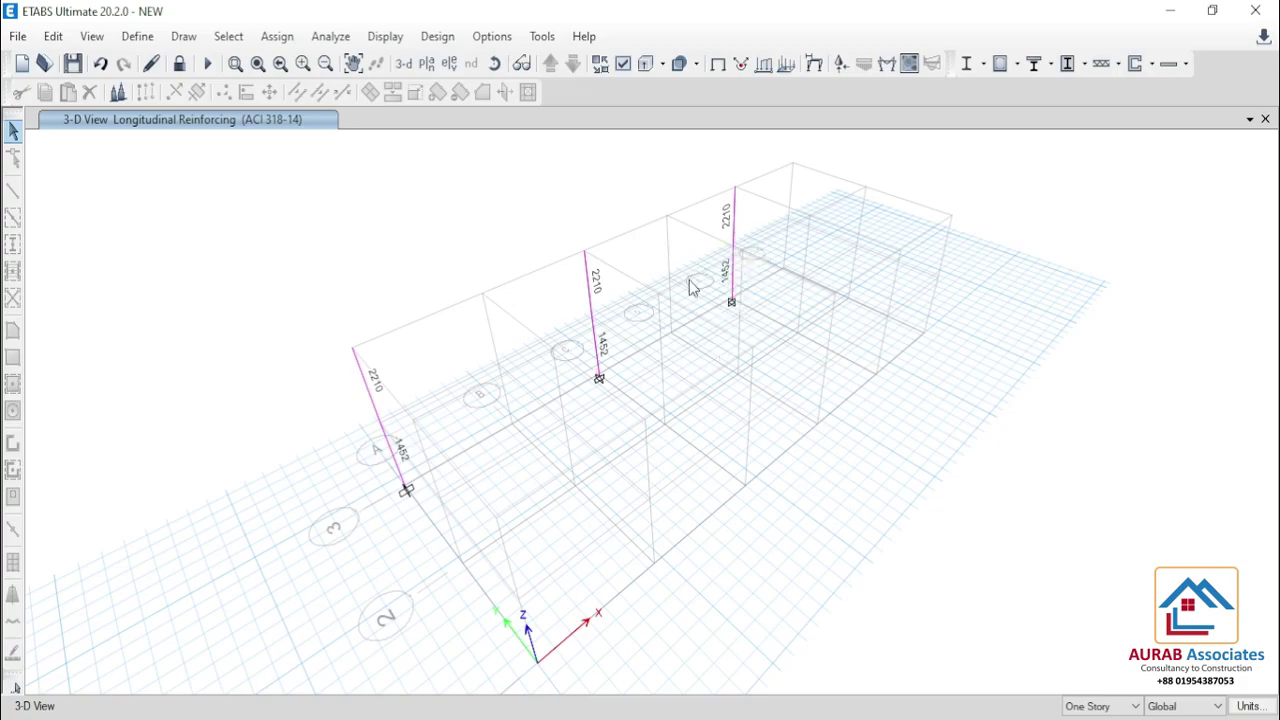
right_click(330, 198)
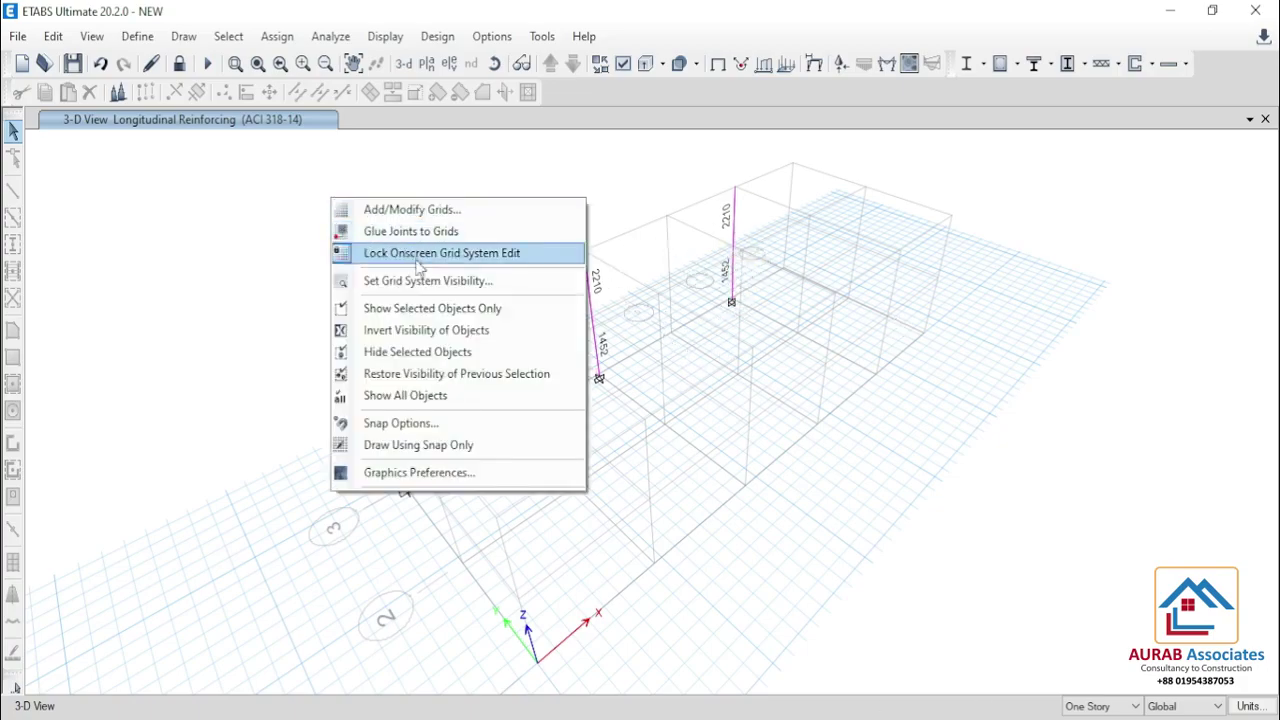
left_click(430, 395)
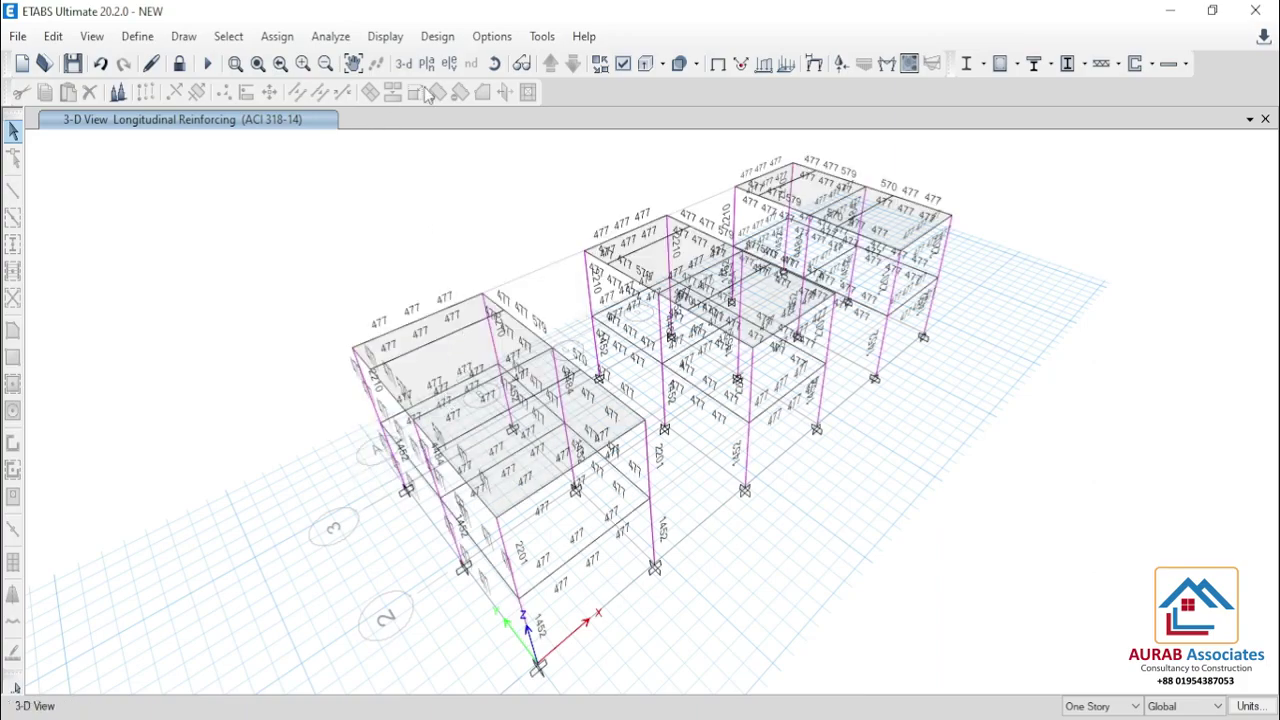
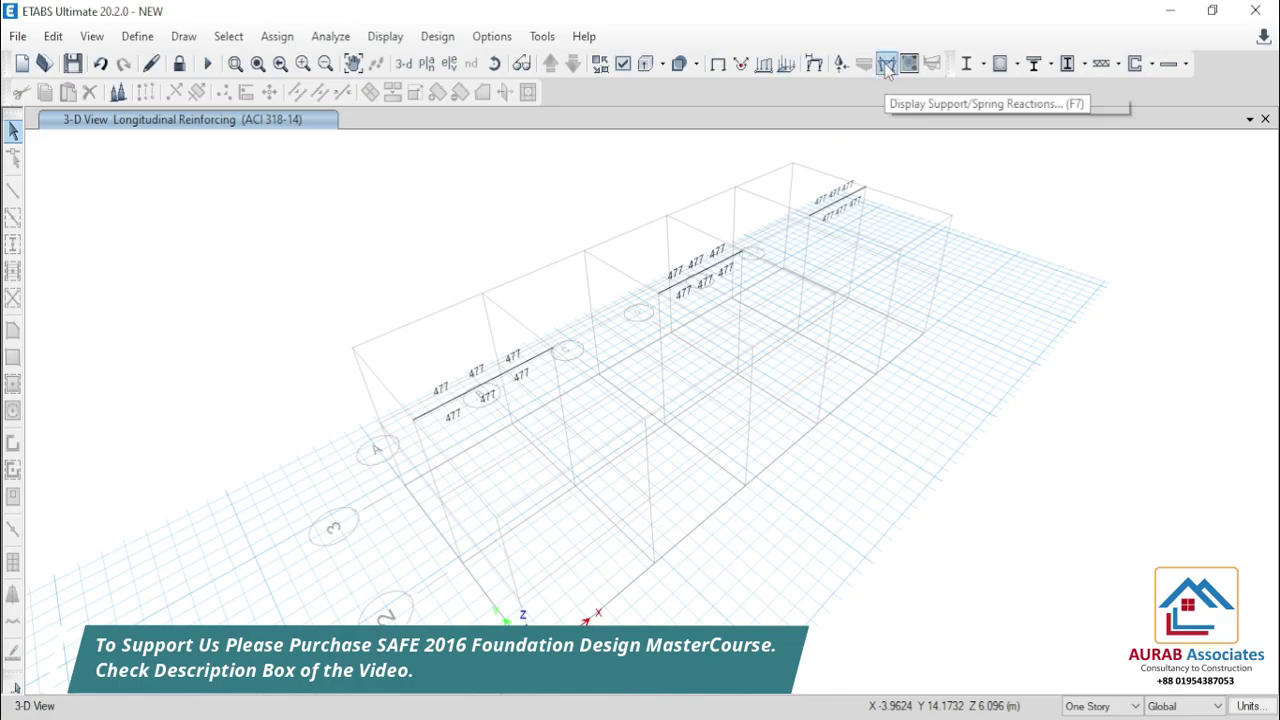
- Display the Moment 3-3 diagram for load combination UDConS10 on the isolated grid line 2 beams
left_click(886, 64)
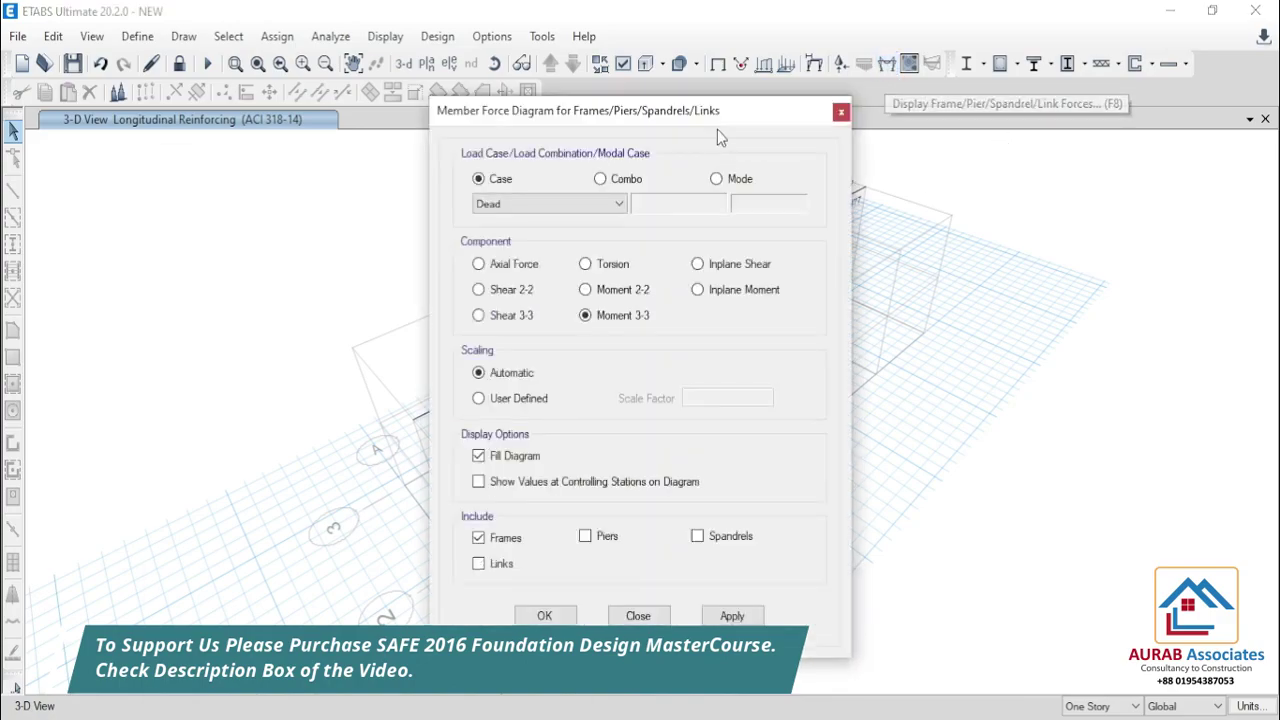
left_click_drag(711, 109, 268, 52)
left_click_drag(126, 62, 182, 63)
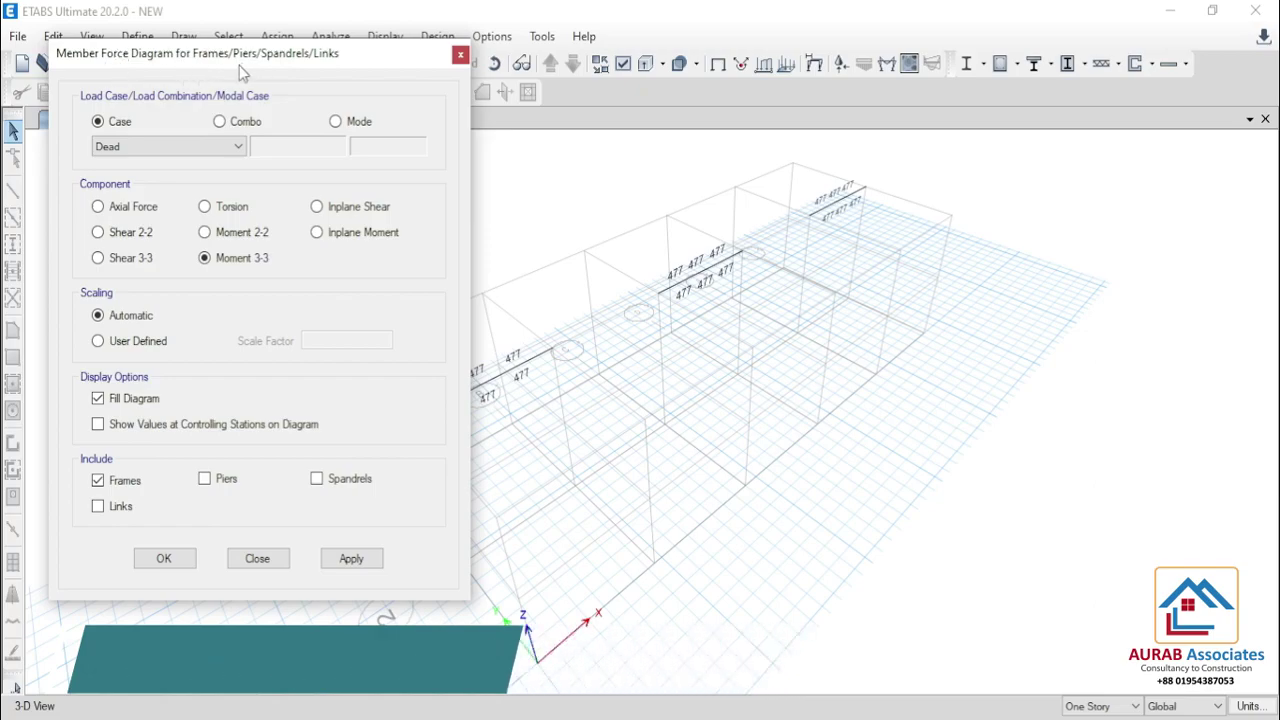
left_click(219, 121)
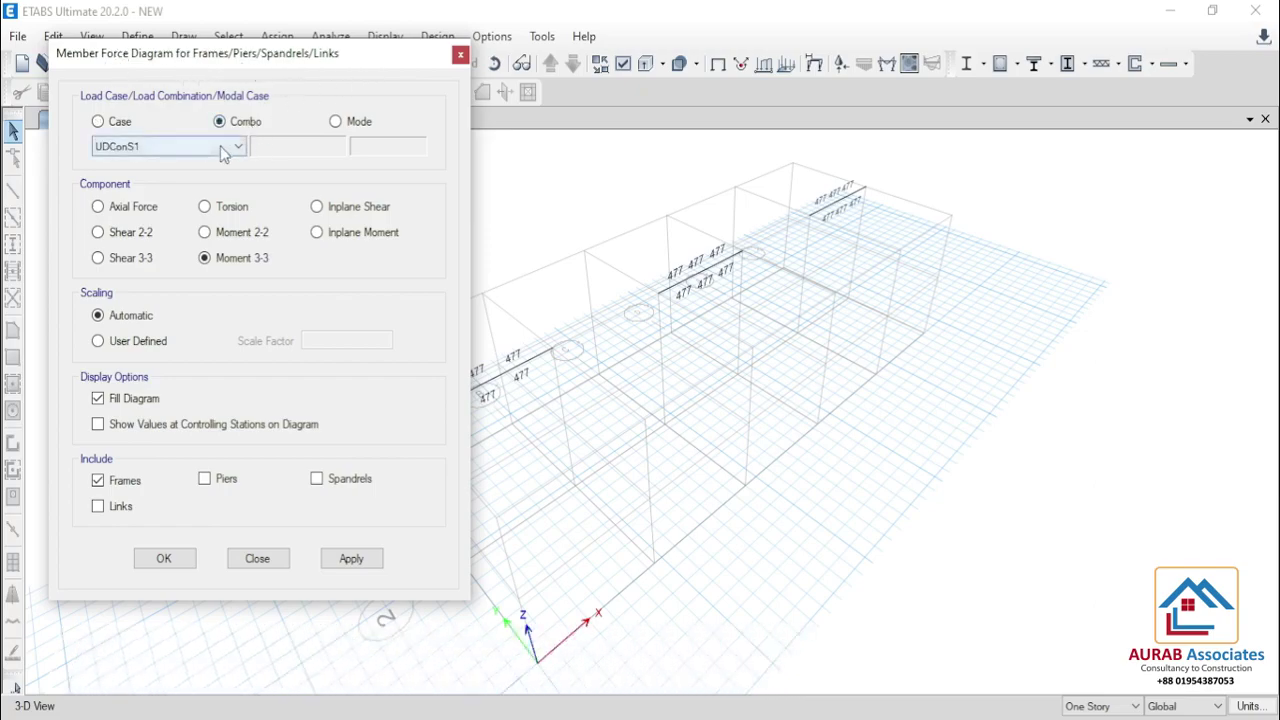
left_click(238, 146)
left_click(167, 280)
left_click(358, 560)
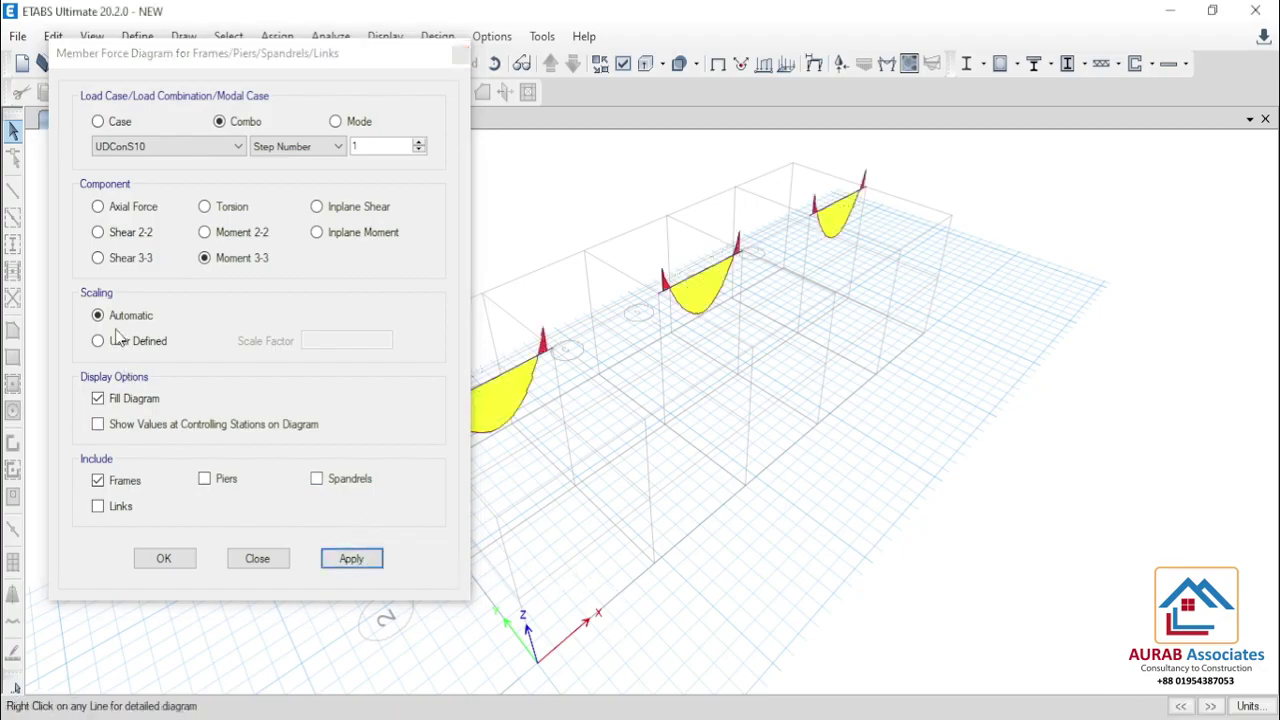
- Show values at controlling stations on the diagram and examine the end and midspan moments of the beams
left_click(133, 427)
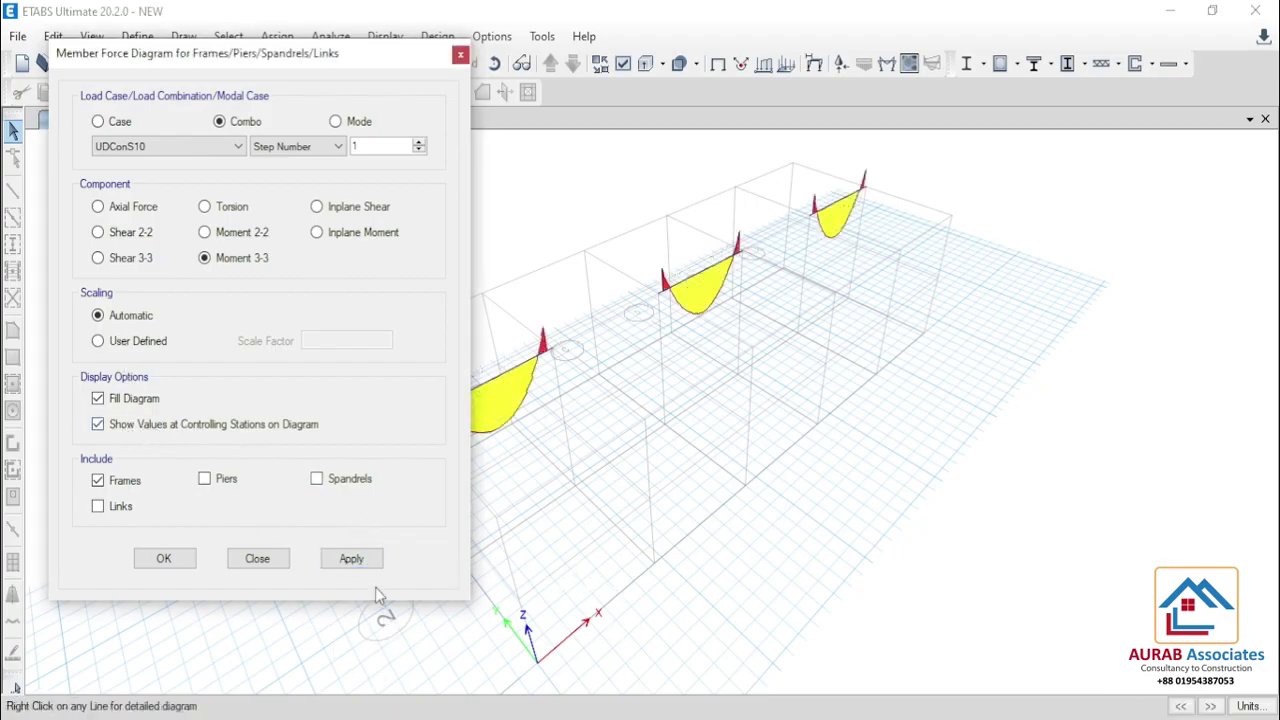
left_click(350, 558)
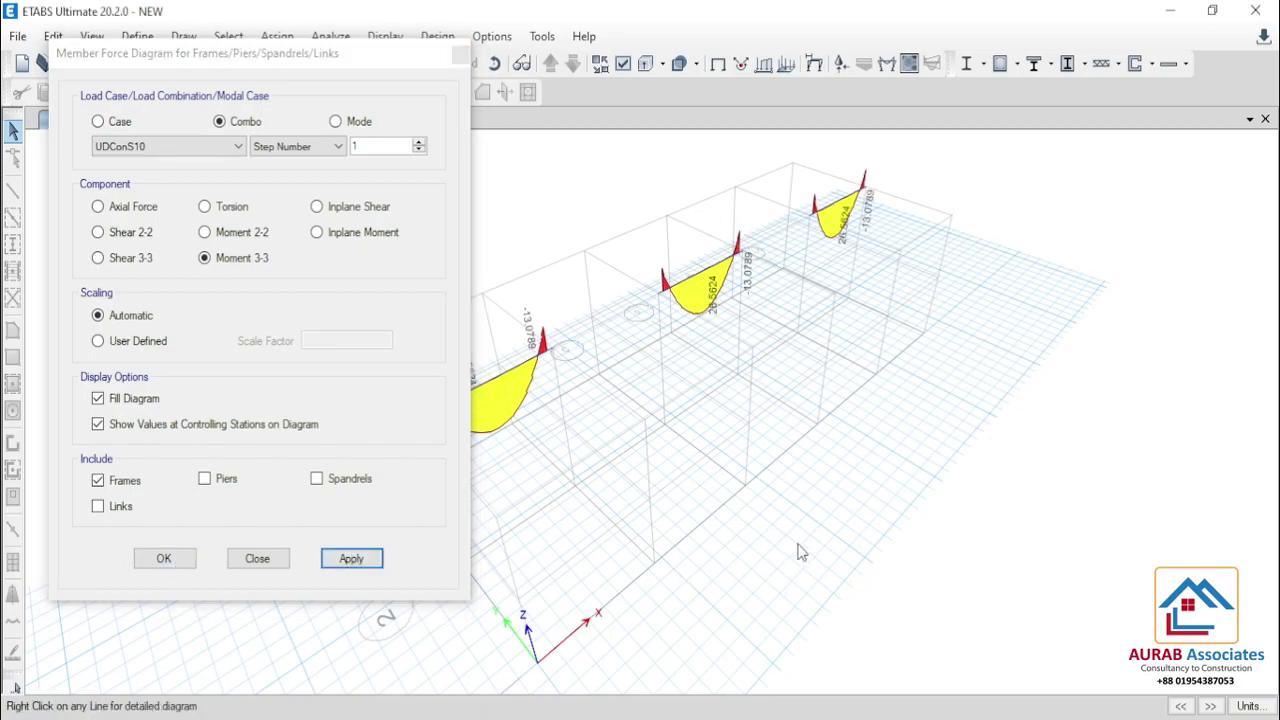
middle_click_drag(994, 500, 843, 391)
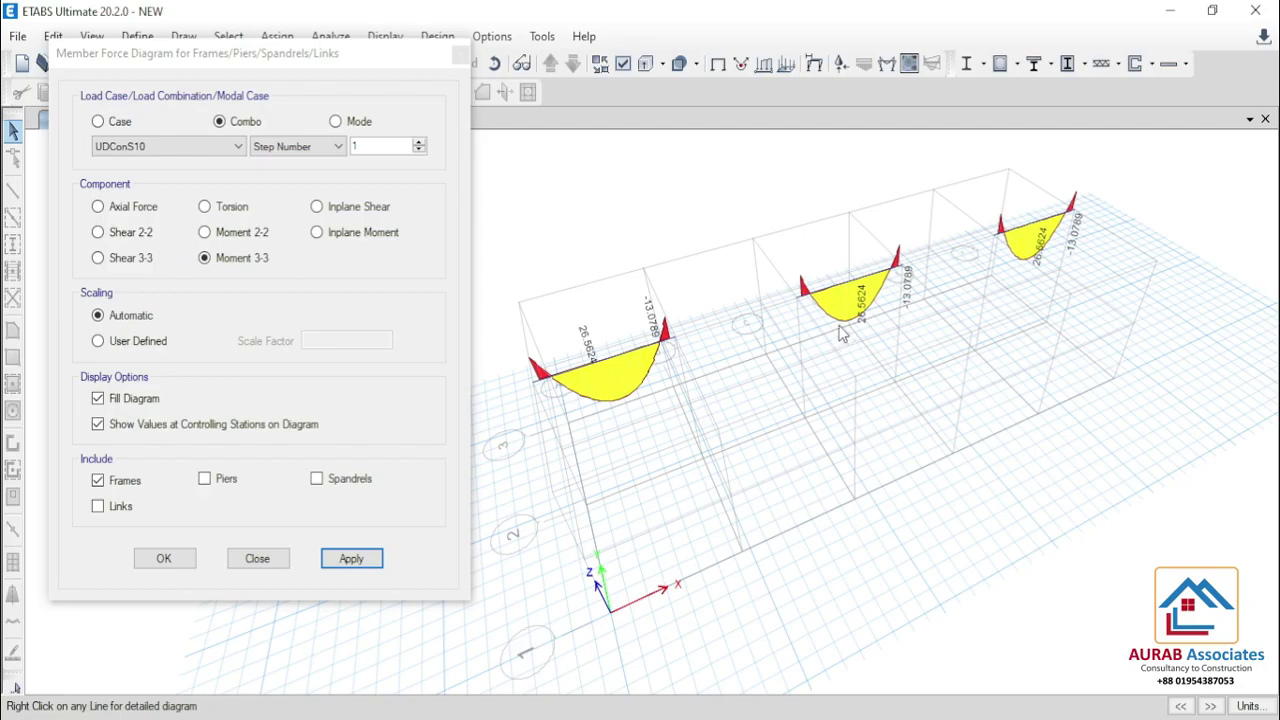
mouse_move(600, 372)
scroll(600, 365, "up", 4)
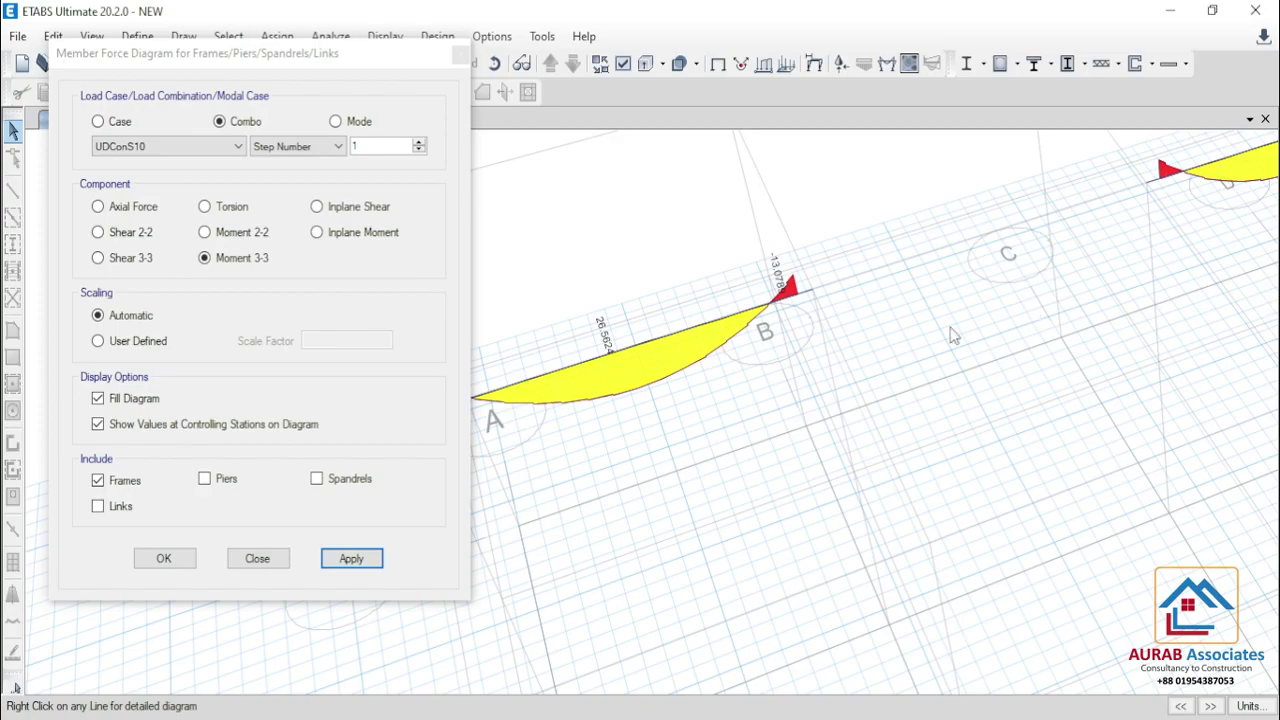
scroll(922, 349, "down", 10)
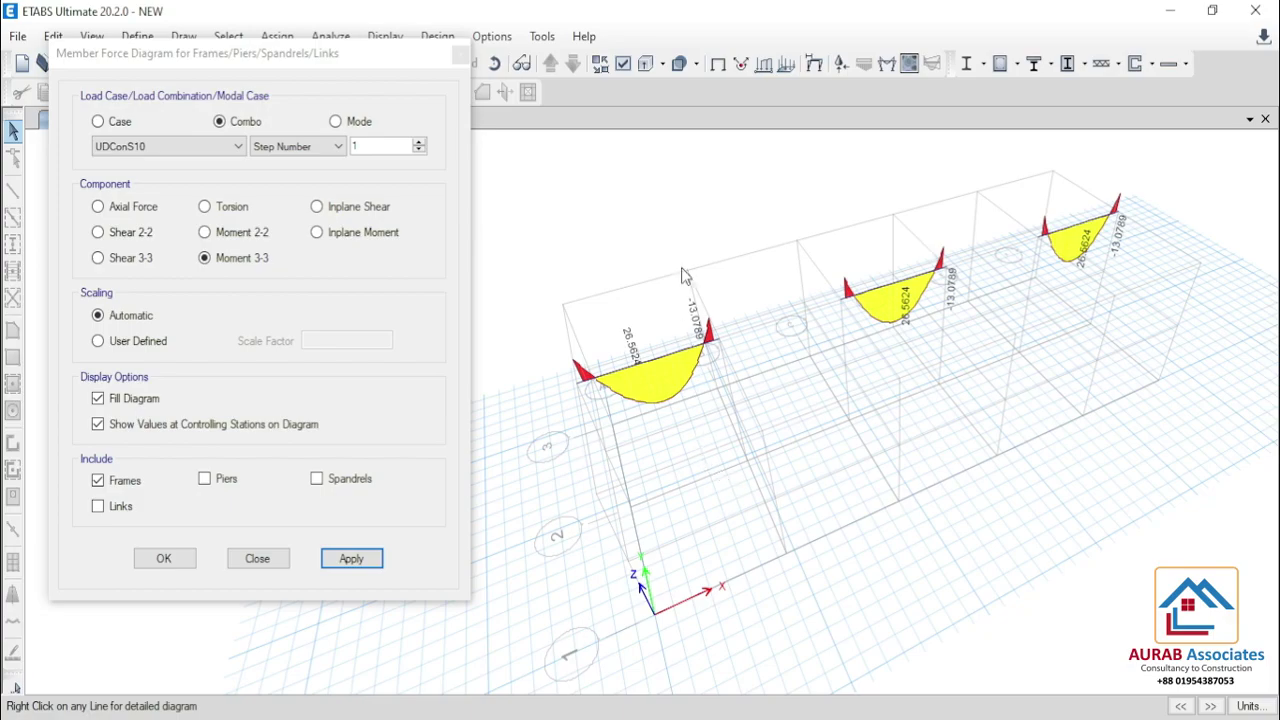
- Close the member force settings and show the moment diagrams on all objects of the model
left_click(461, 53)
right_click(423, 195)
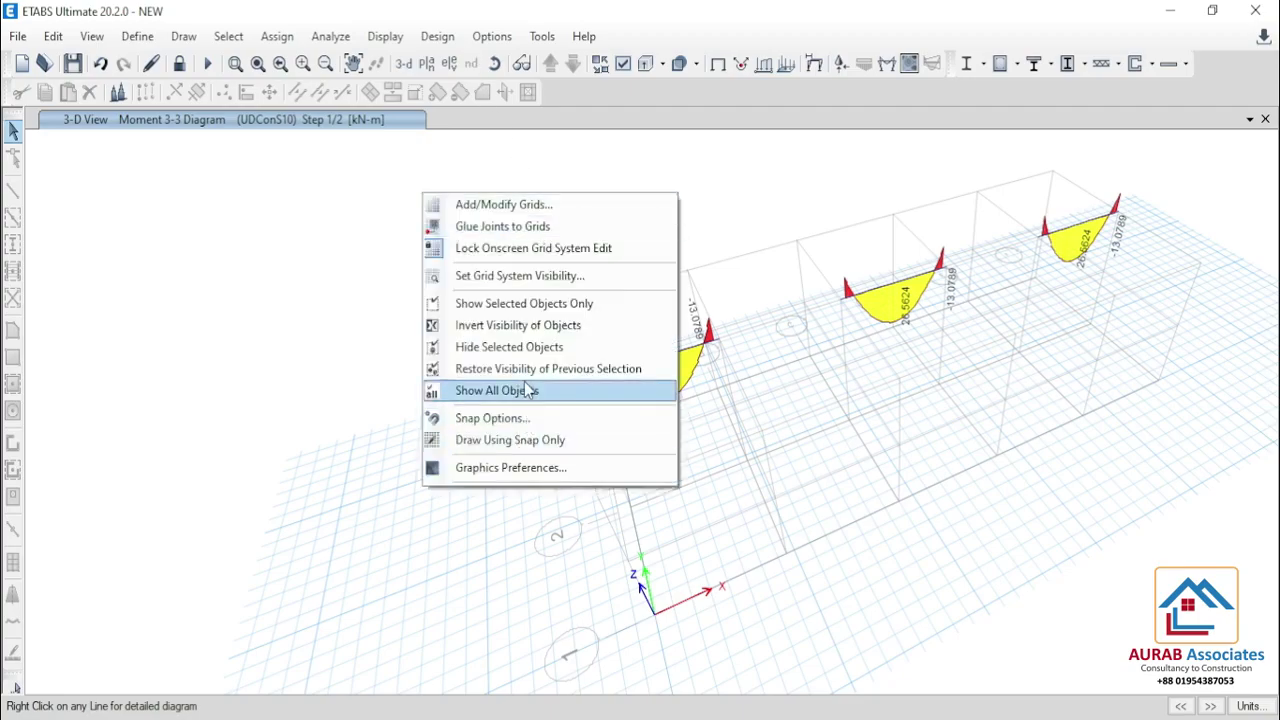
left_click(527, 390)
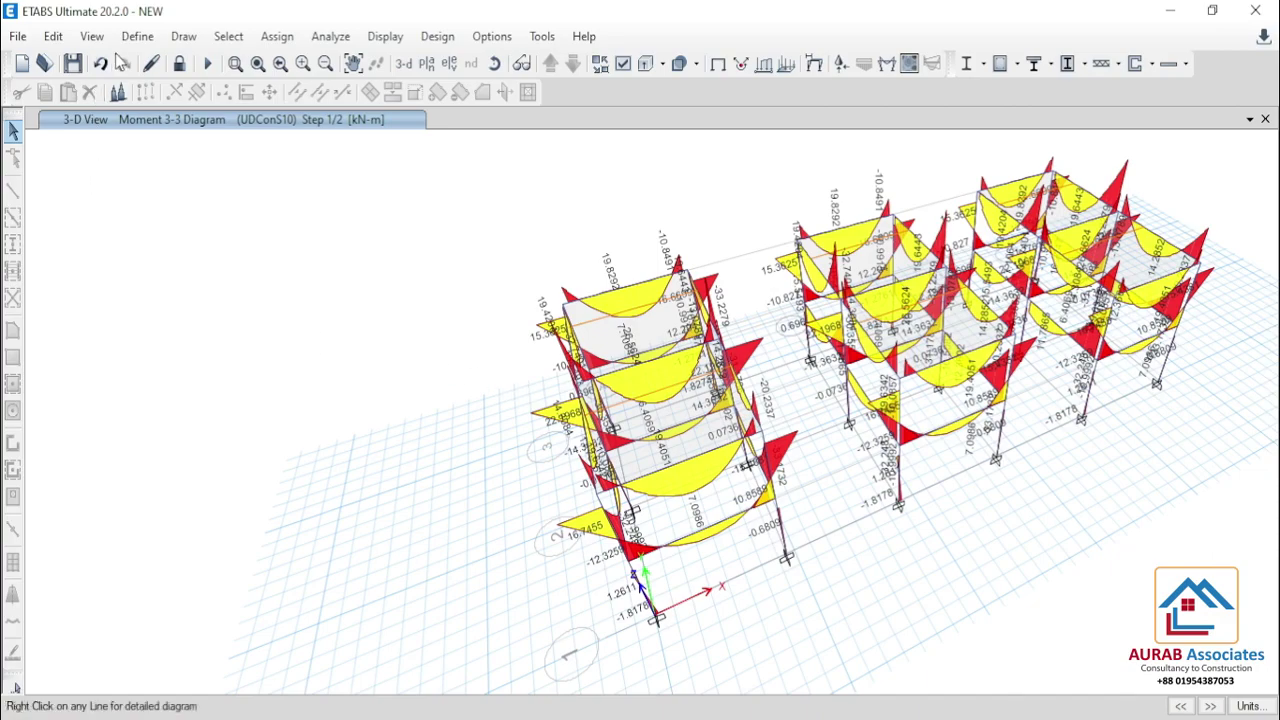
- Try to run the analysis again, and unlock the model, accepting deletion of the analysis results
left_click(207, 63)
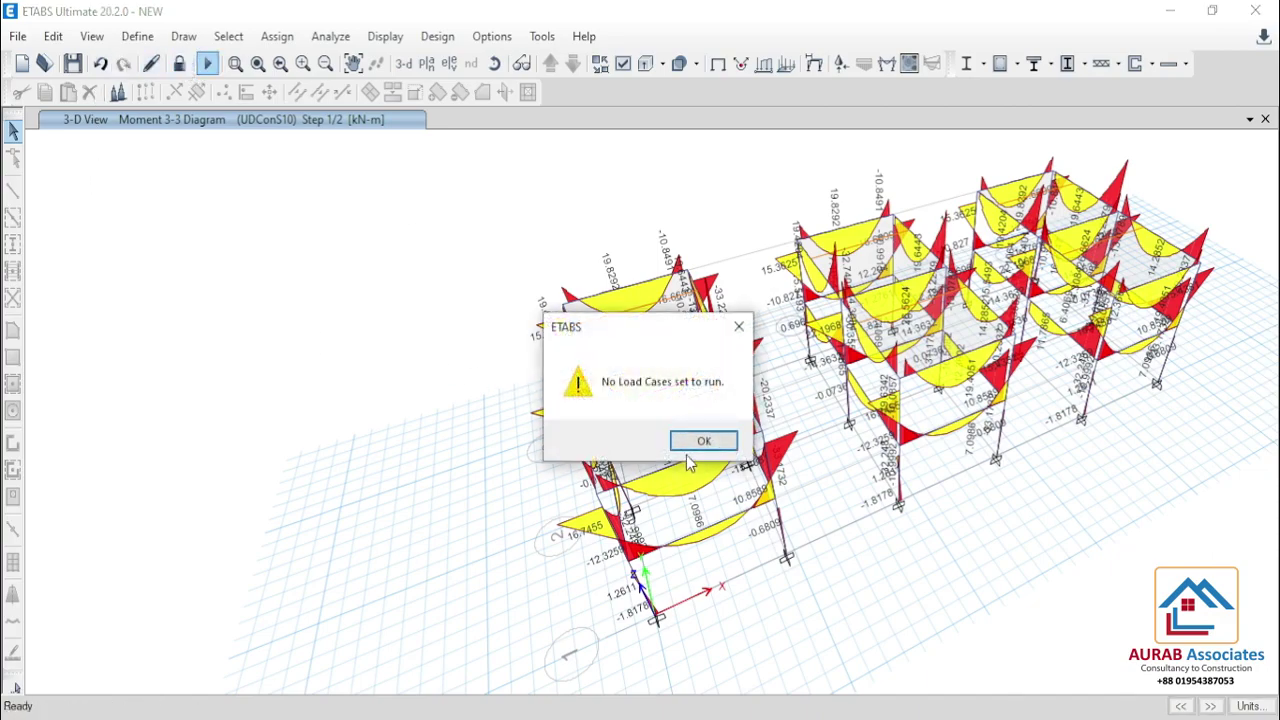
left_click(700, 442)
left_click(179, 63)
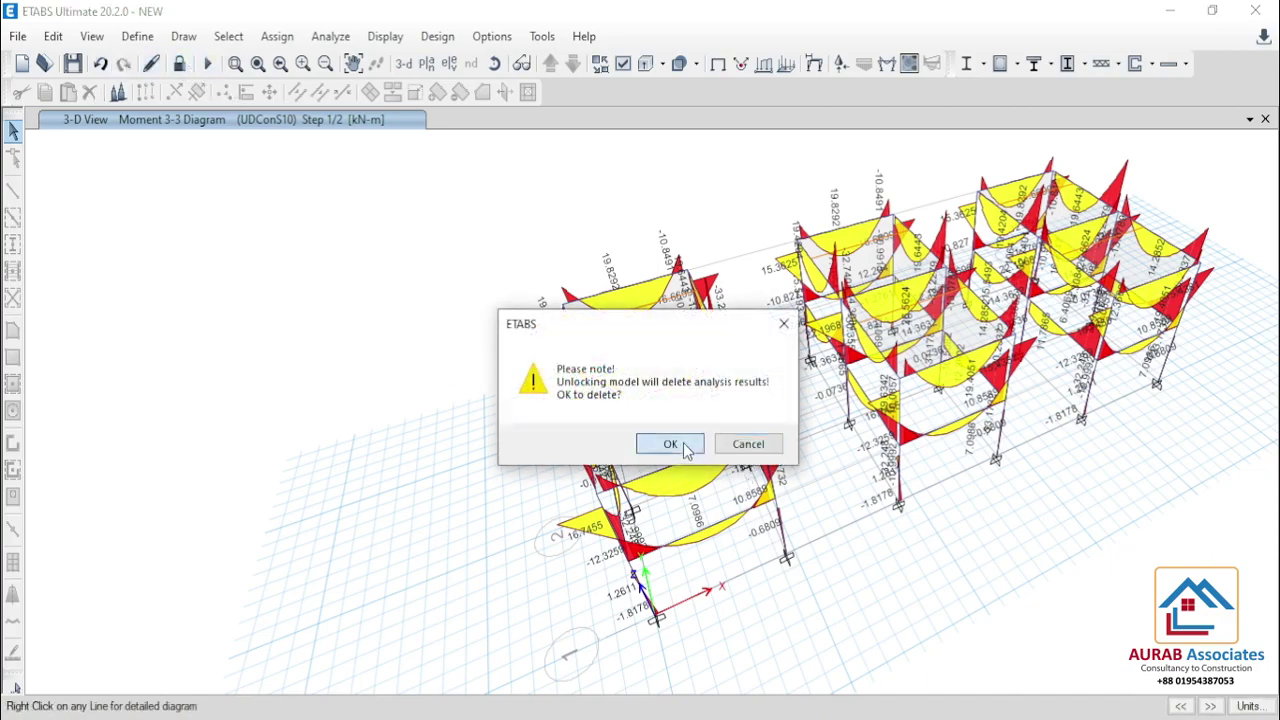
left_click(686, 448)
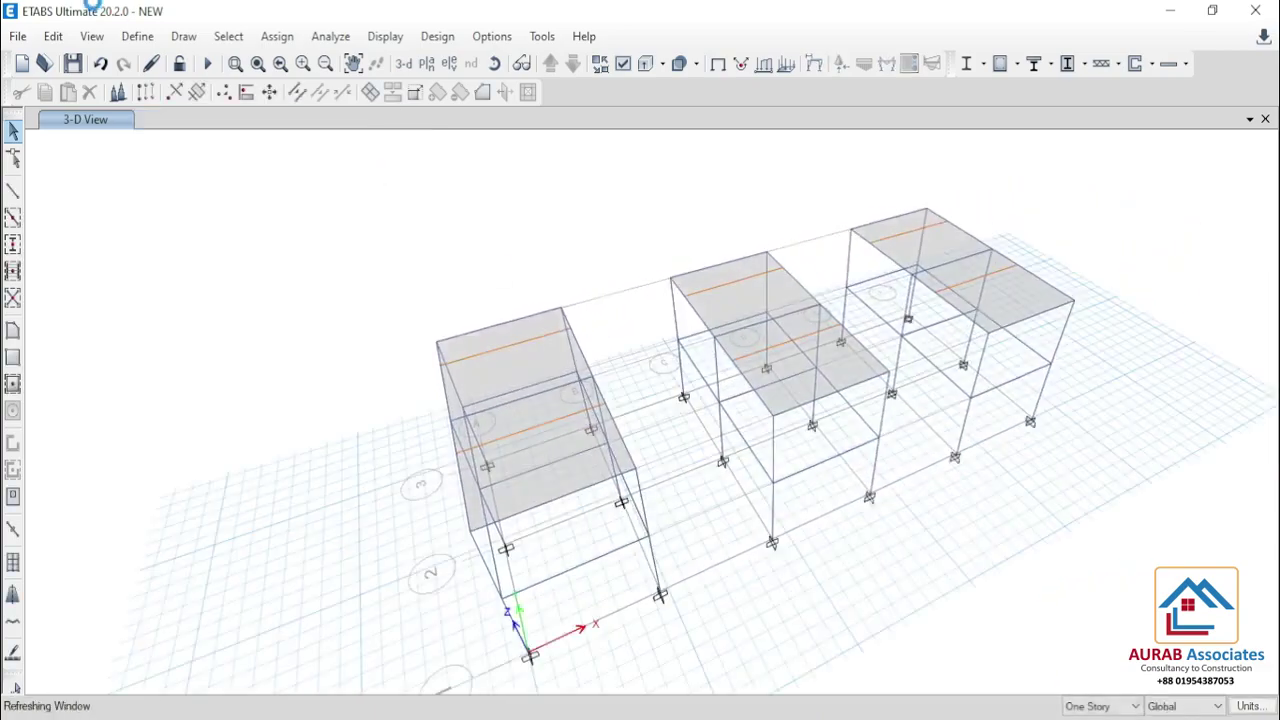
- Add a copy of the SLAB 6 THIN property named "slab 6 thick" with modeling type Shell-Thick
left_click(137, 36)
mouse_move(171, 95)
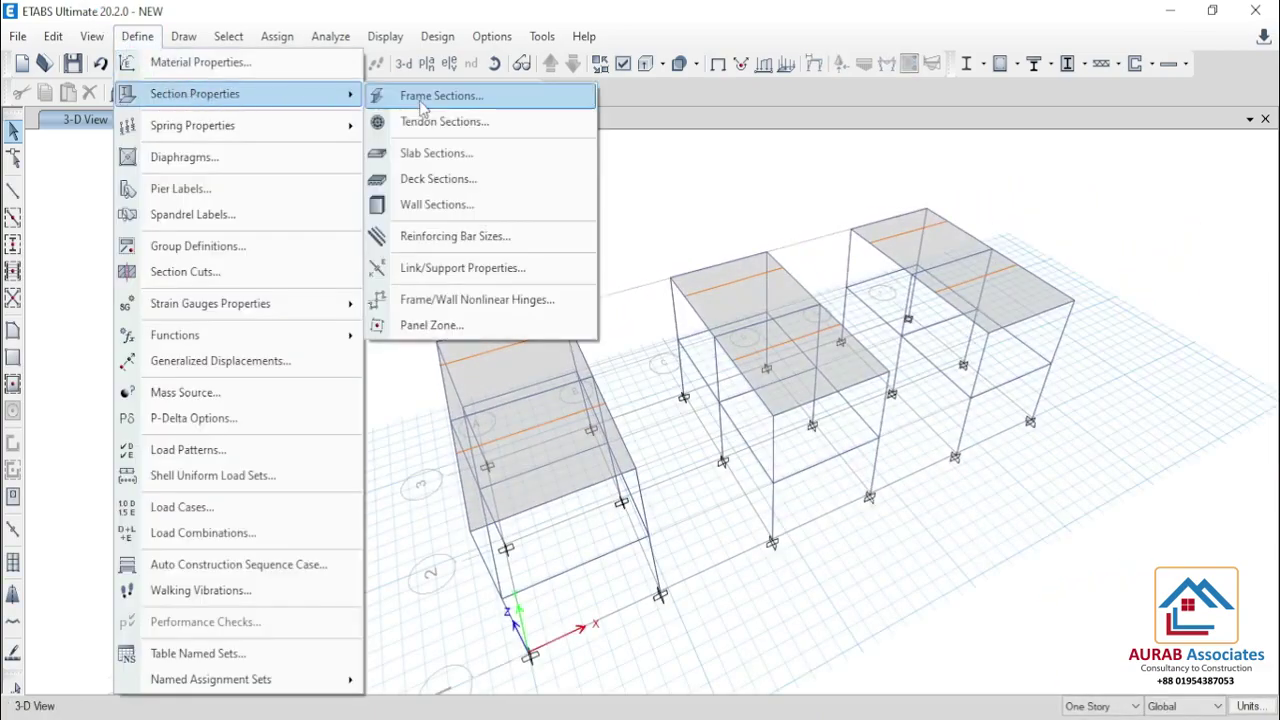
left_click(440, 153)
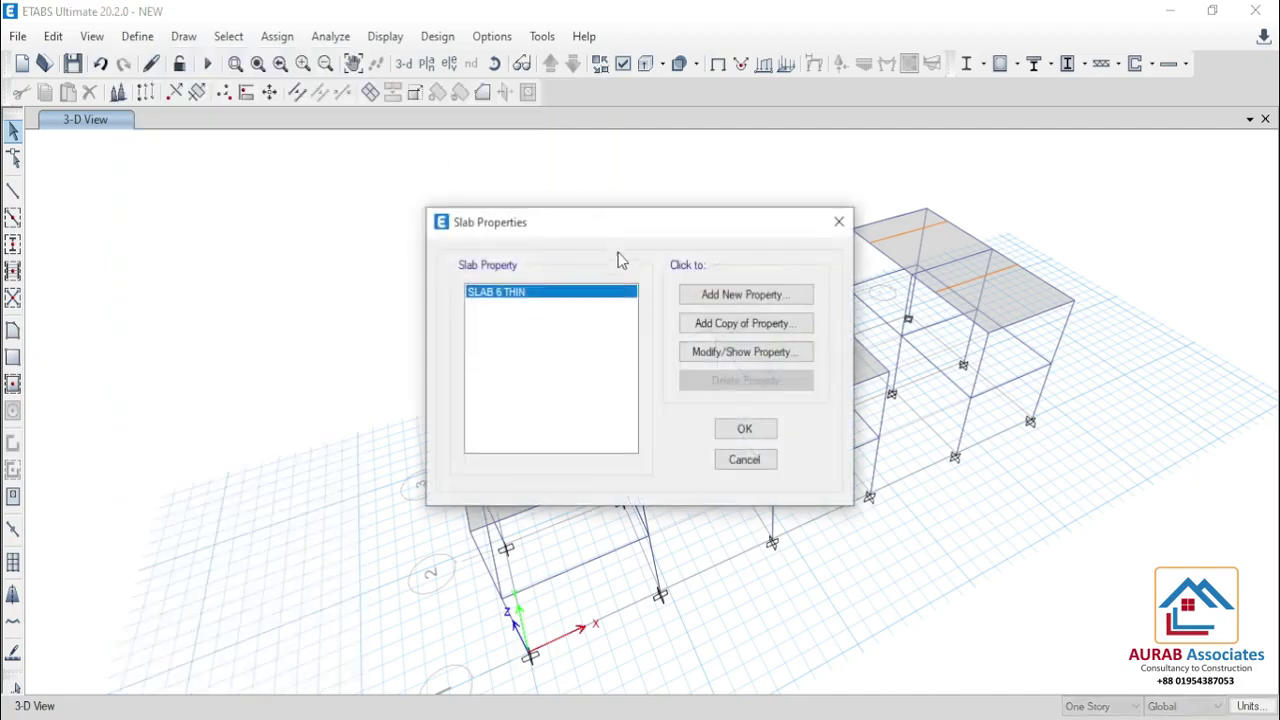
left_click(744, 330)
key("shift+End")
key("BackSpace")
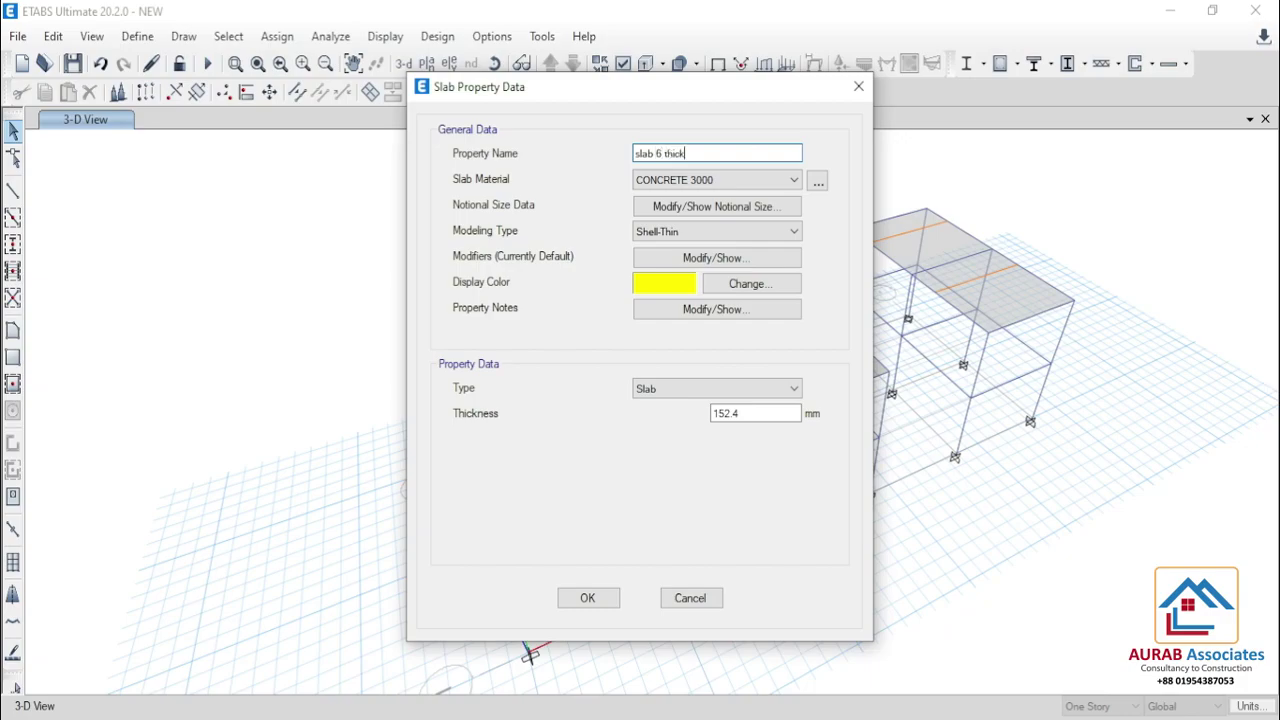
left_click(648, 236)
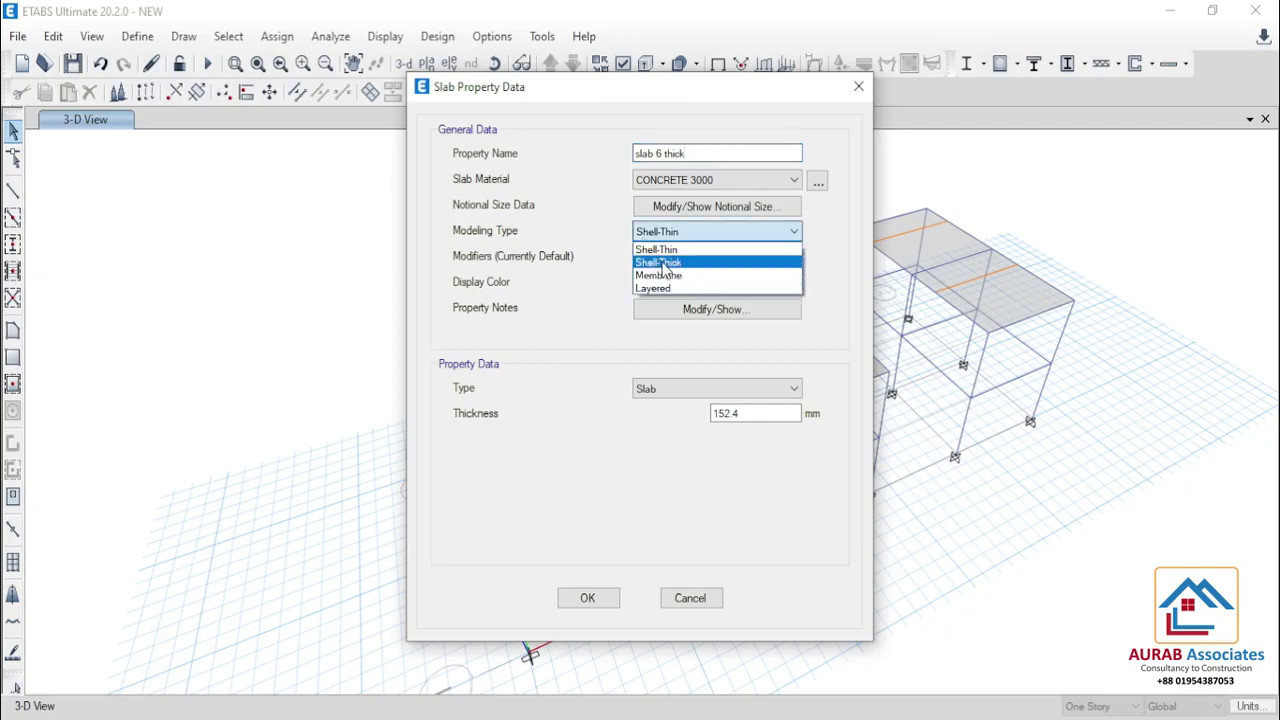
left_click(662, 263)
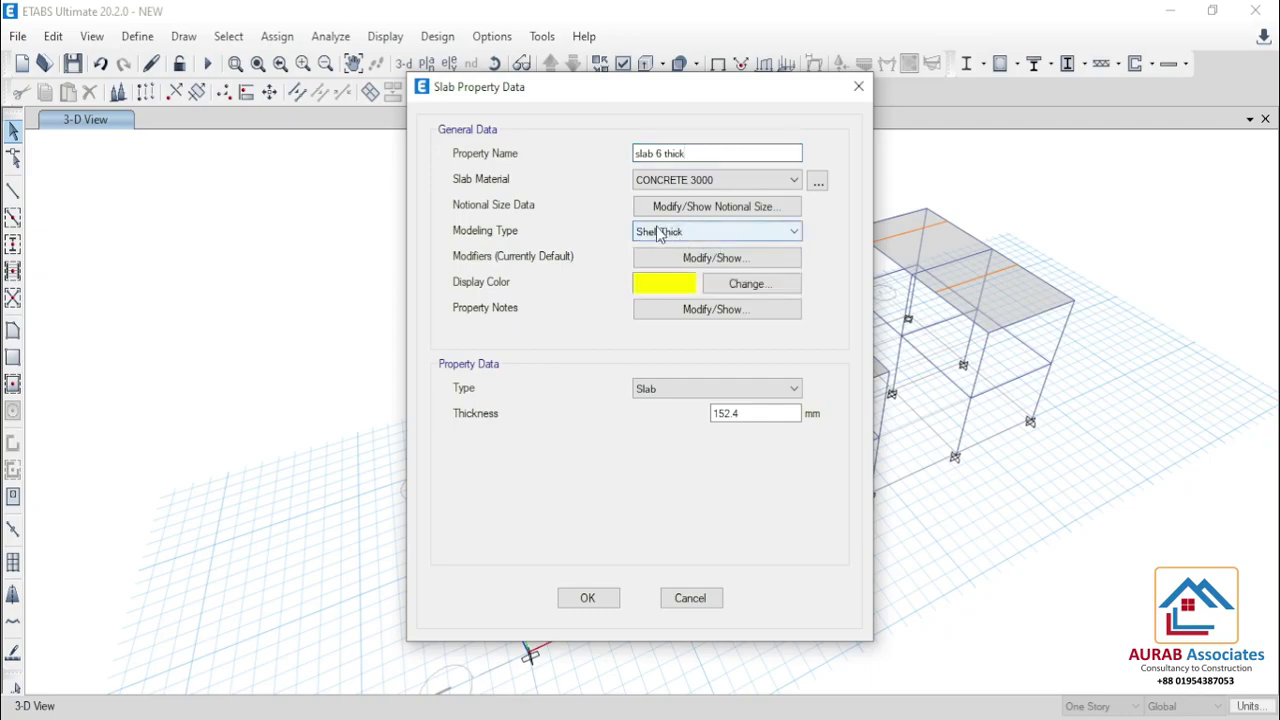
double_click(754, 413)
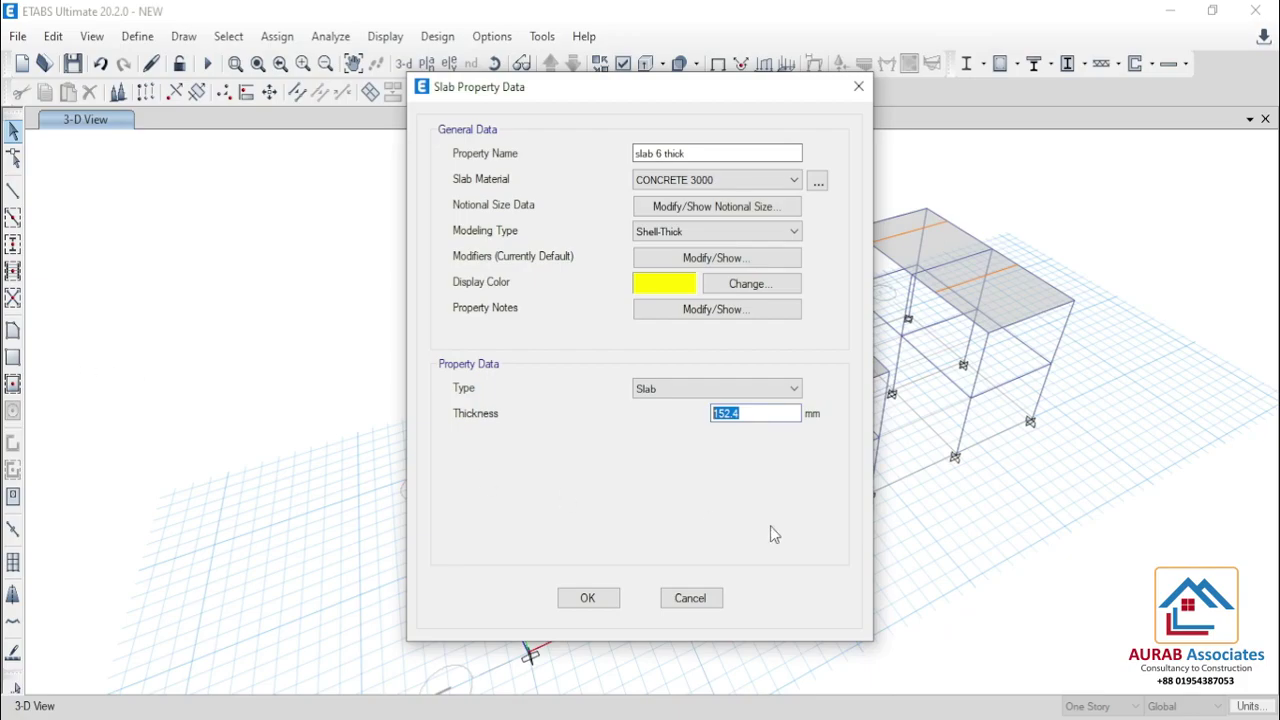
left_click(590, 601)
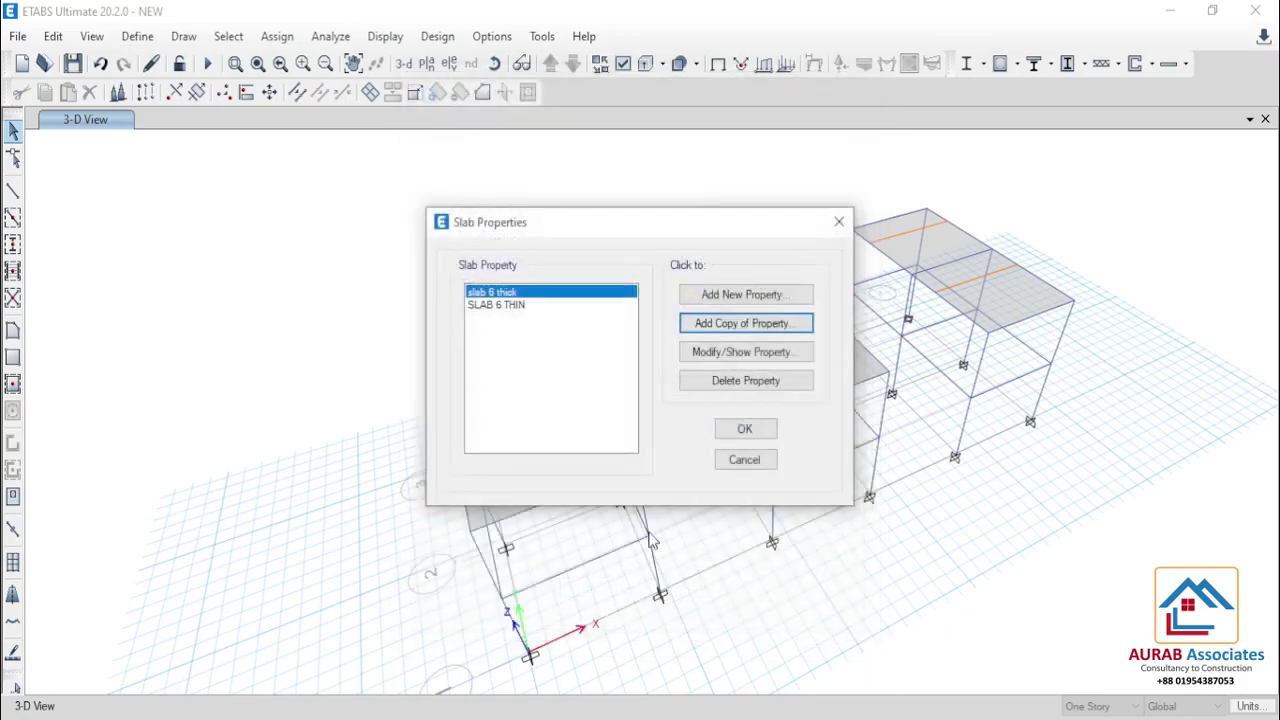
- Add another slab property copy named "slab 6 mem" with modeling type Membrane and accept the slab properties
left_click(745, 323)
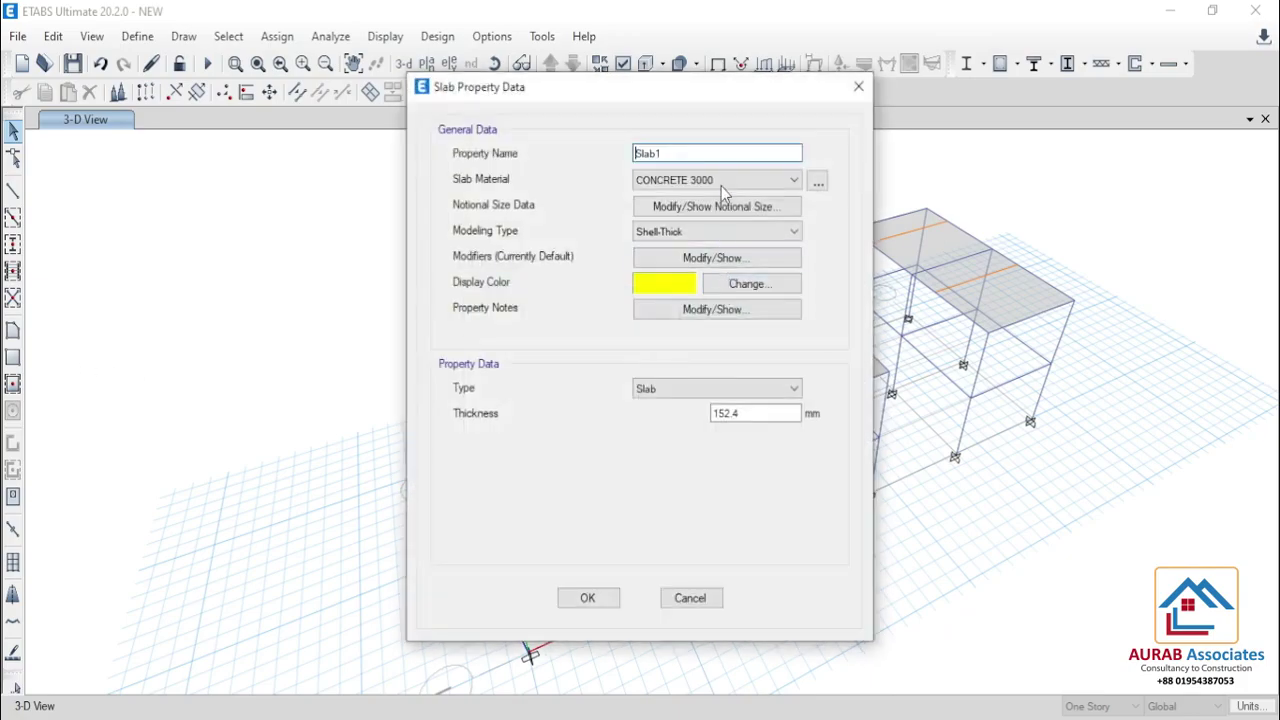
double_click(714, 152)
key("BackSpace")
left_click(764, 232)
left_click(705, 276)
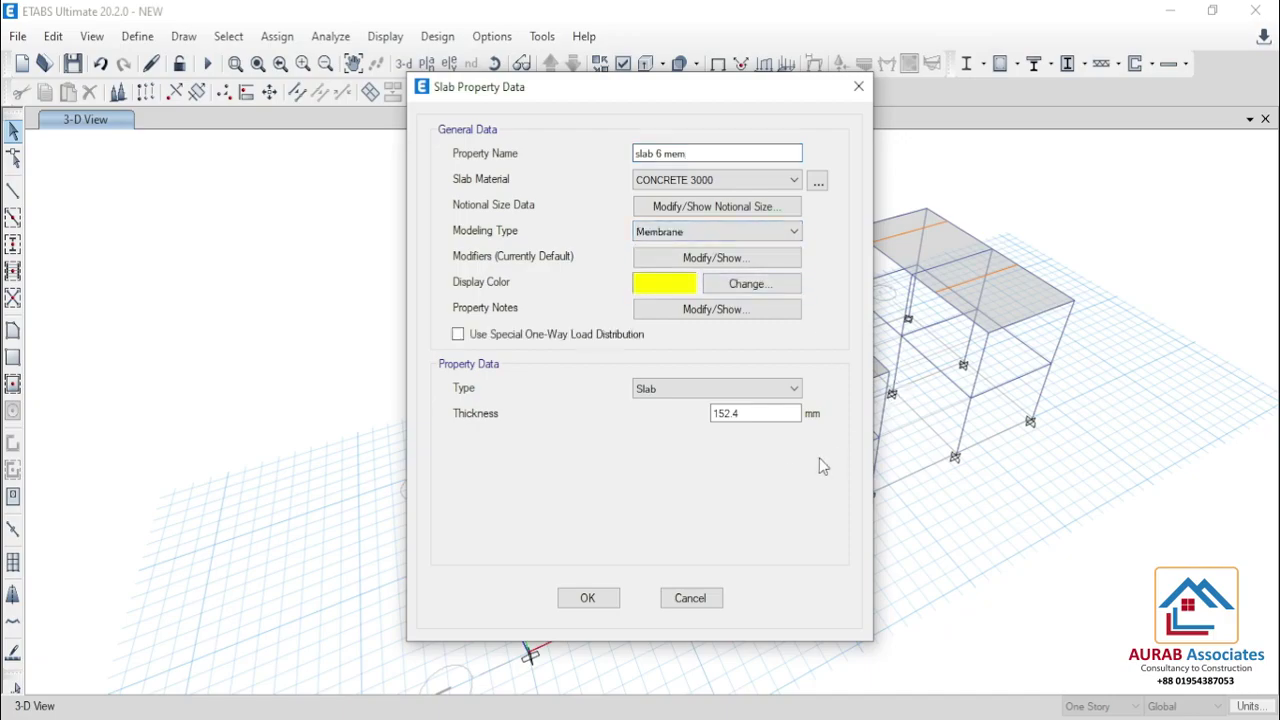
double_click(768, 417)
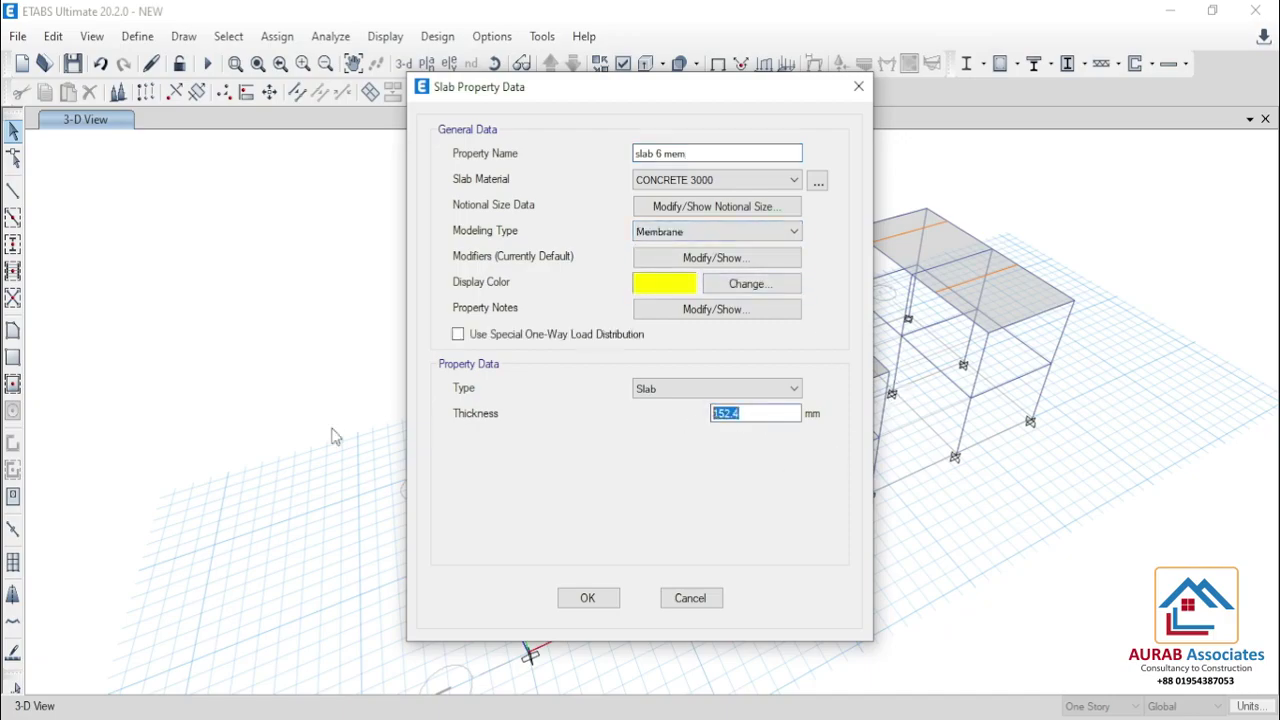
left_click(605, 603)
left_click(745, 428)
- Assign the "slab 6 thick" section to the two floor slabs of the middle frame between grids C and D
left_click(741, 307)
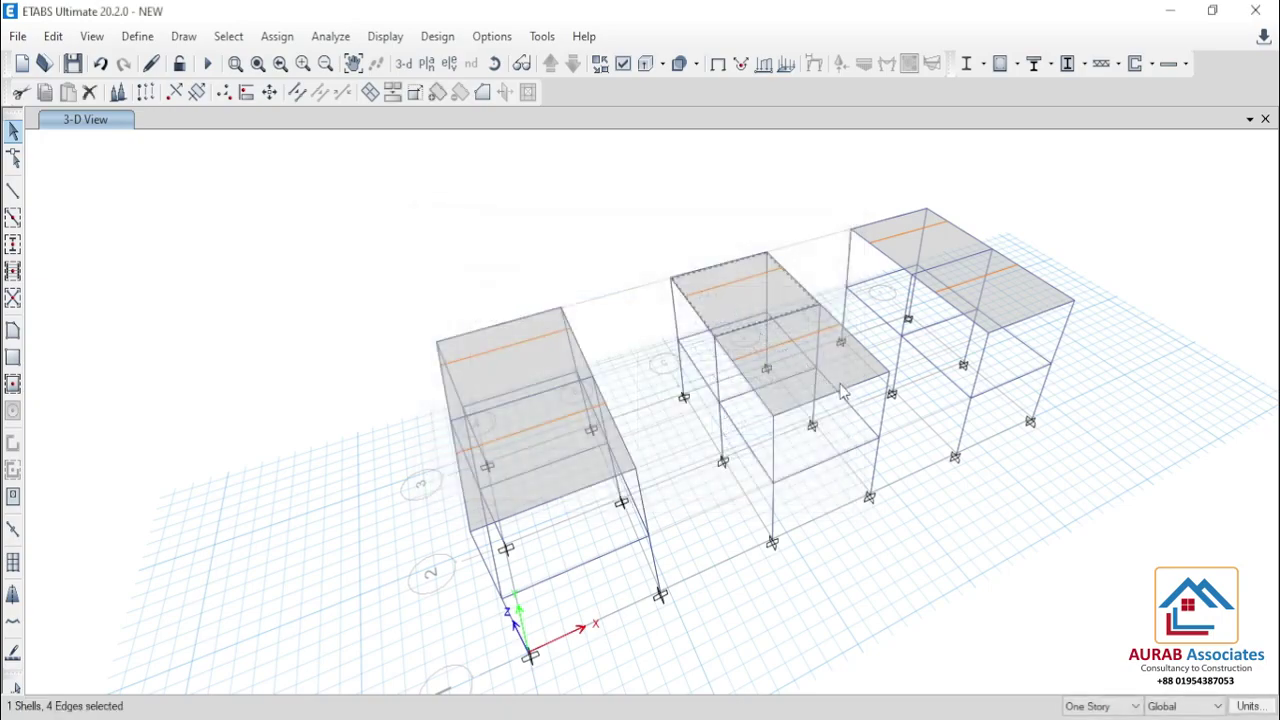
left_click(853, 388)
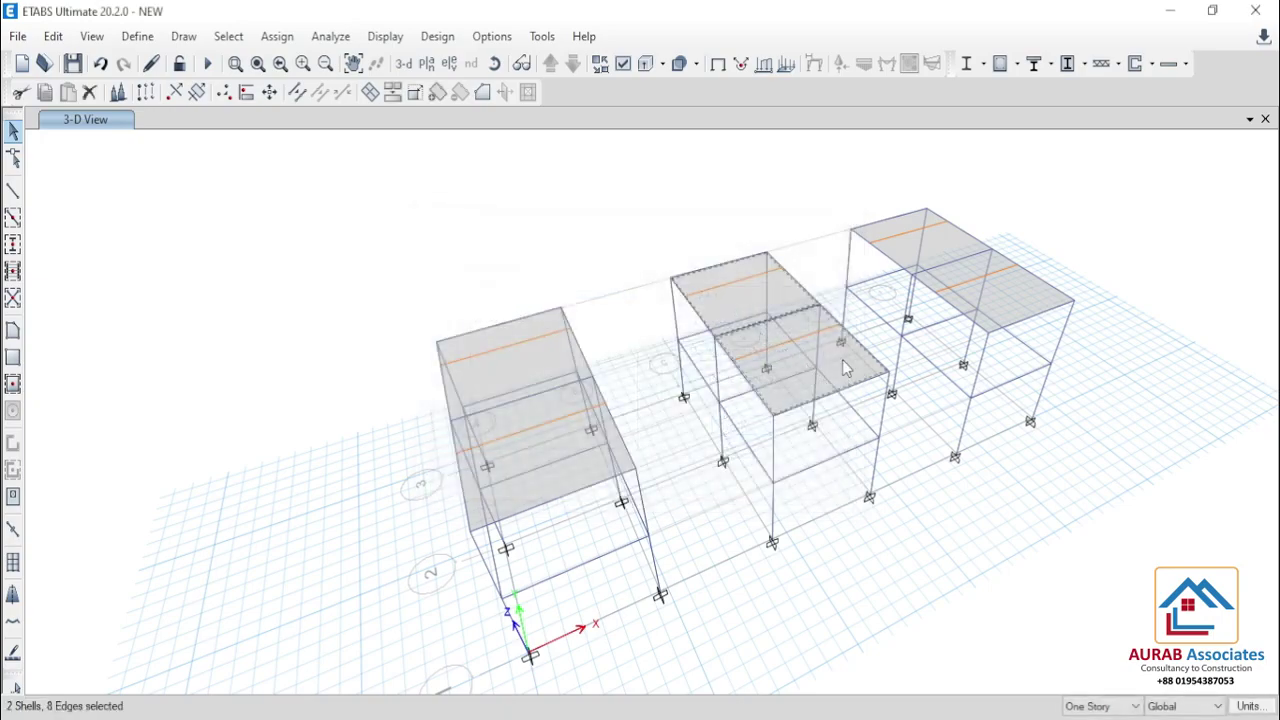
left_click(278, 37)
mouse_move(320, 120)
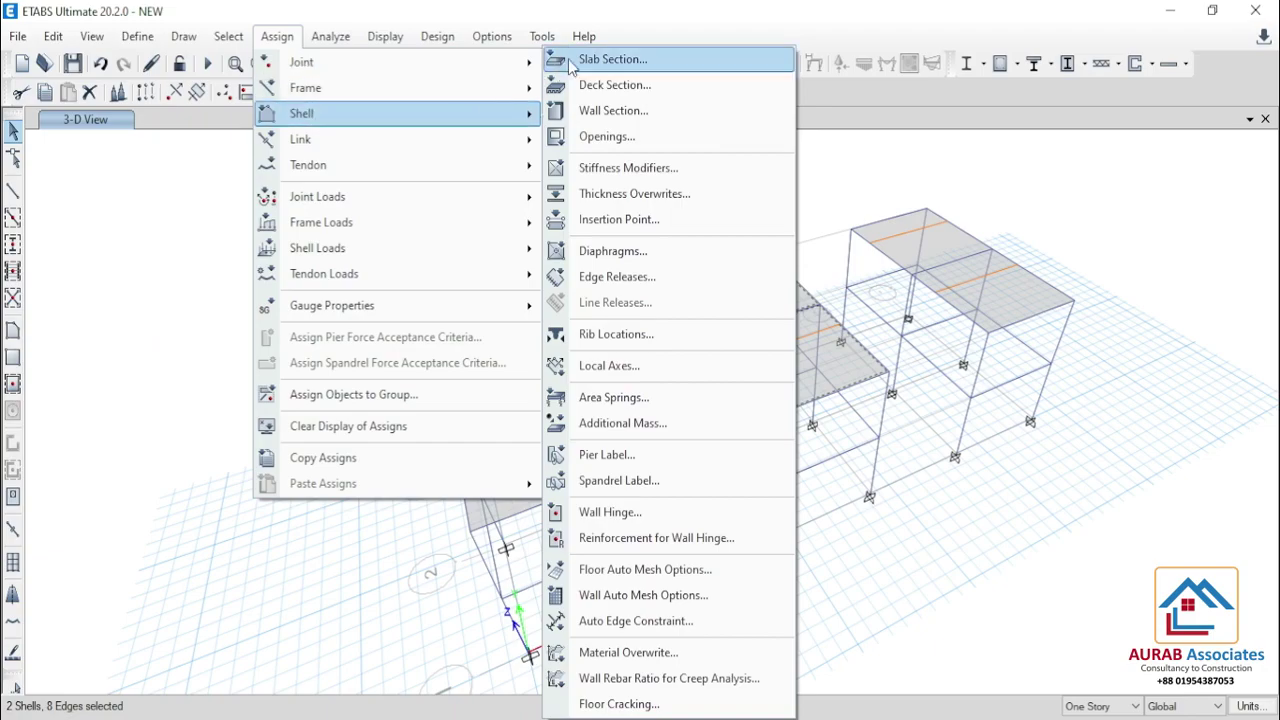
left_click(615, 59)
left_click_drag(578, 160, 218, 167)
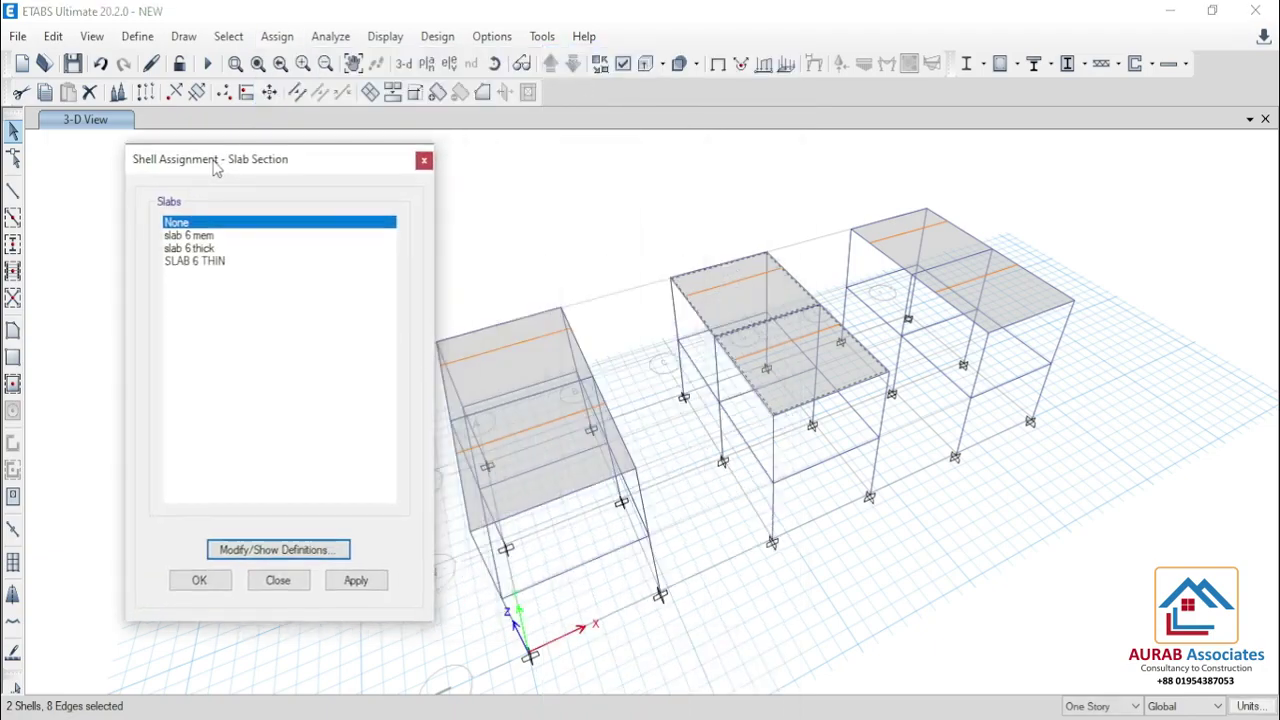
left_click(200, 248)
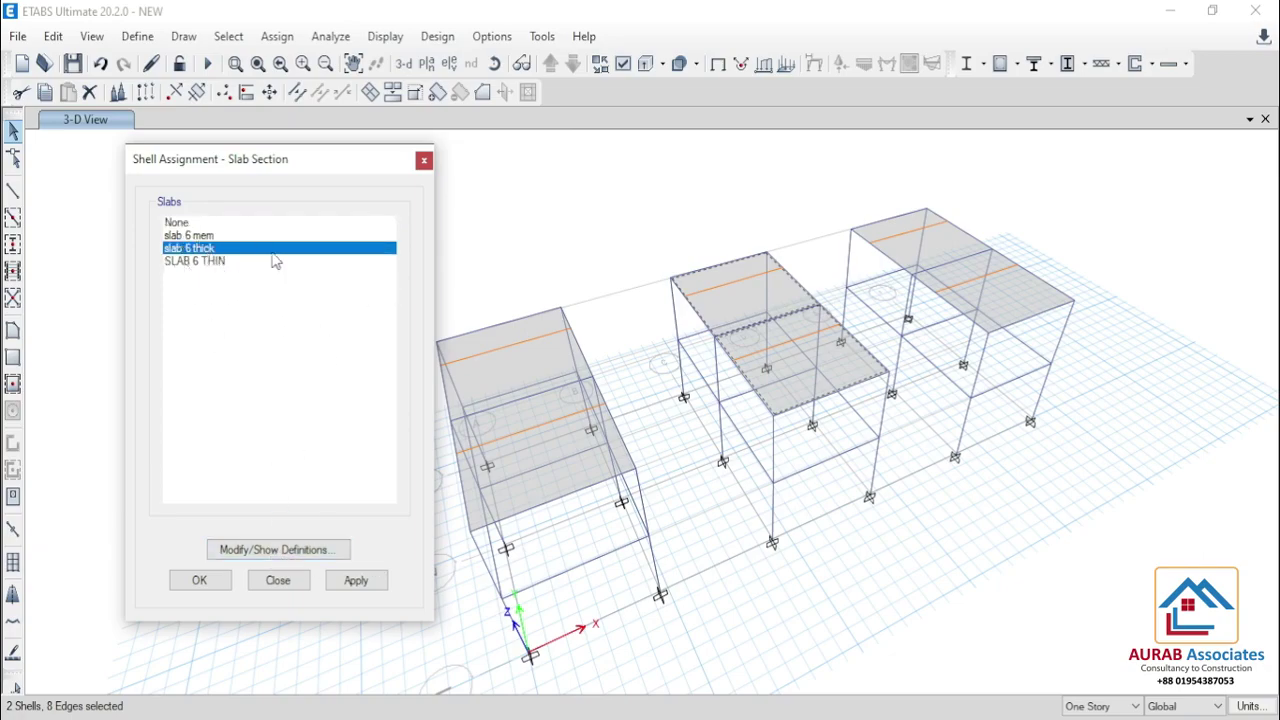
left_click(368, 588)
- Assign the "slab 6 mem" section to the two floor slabs between grids E and F and finish the slab assignment
left_click(940, 255)
left_click(1027, 297)
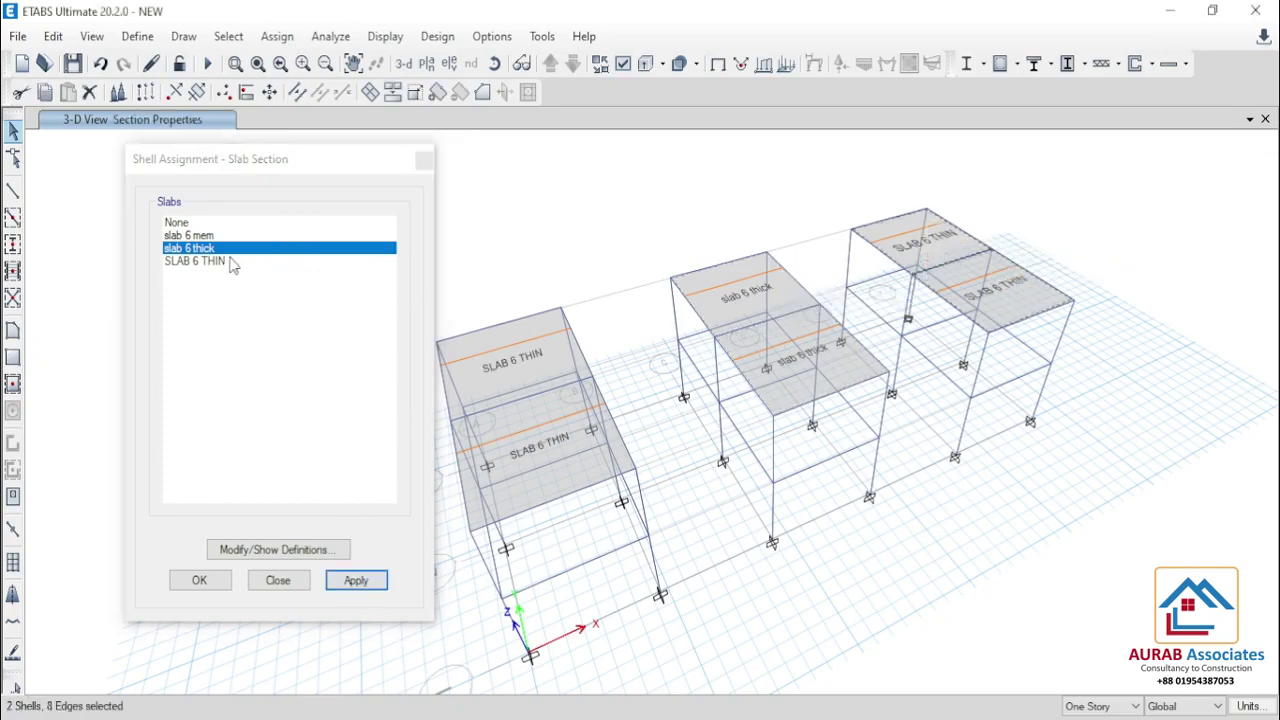
left_click(190, 236)
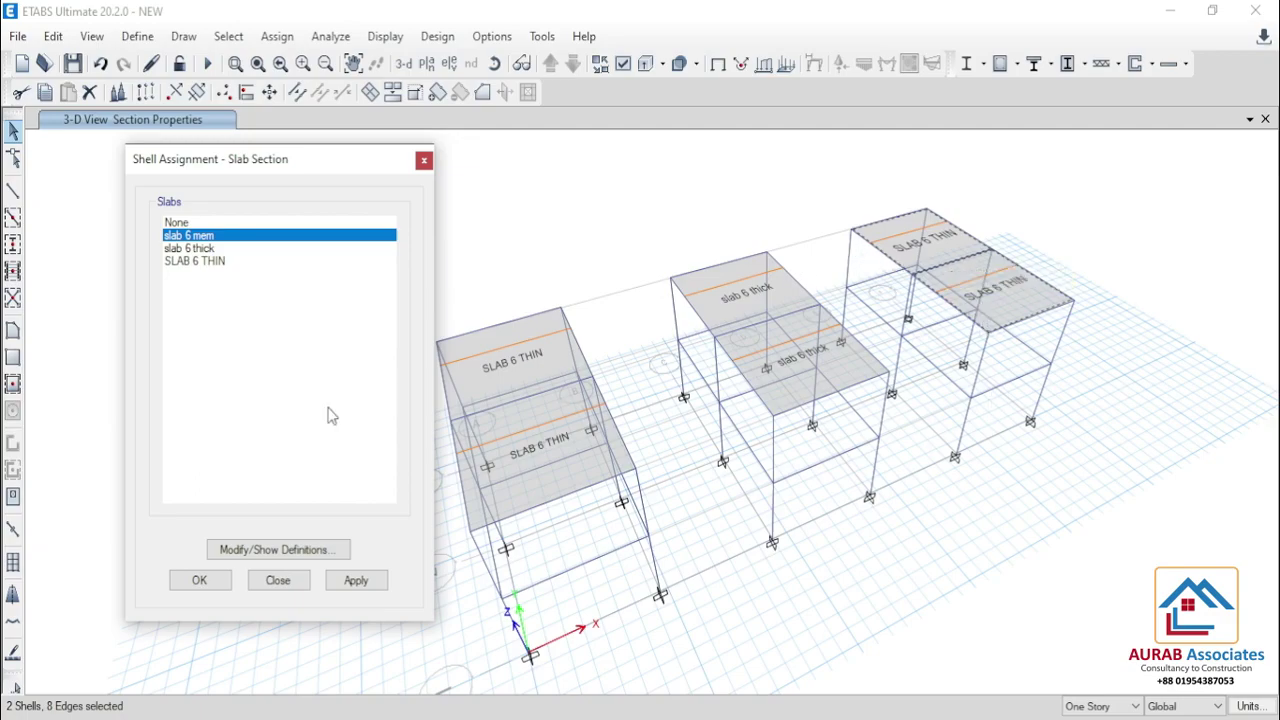
left_click(368, 588)
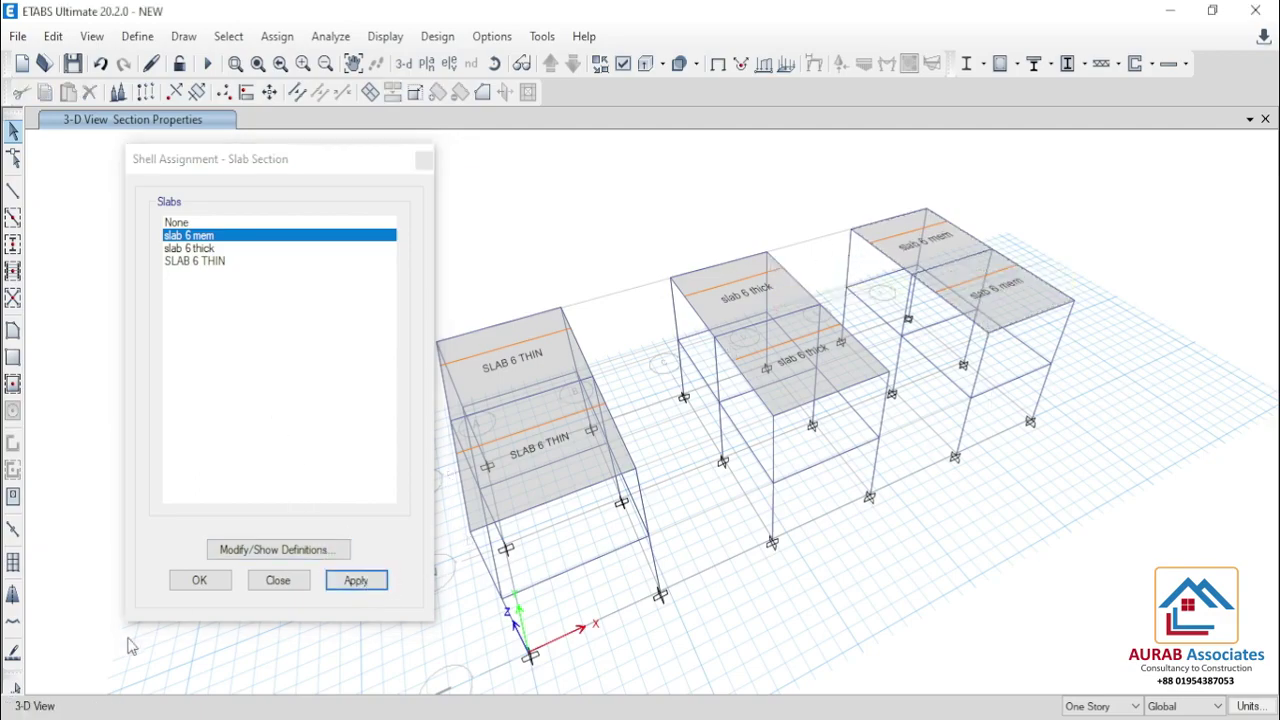
left_click(197, 580)
- Run the analysis and start the concrete frame design check to display the longitudinal reinforcing in all three frames
middle_click_drag(805, 652, 851, 434, "shift")
middle_click_drag(845, 520, 786, 597, "shift")
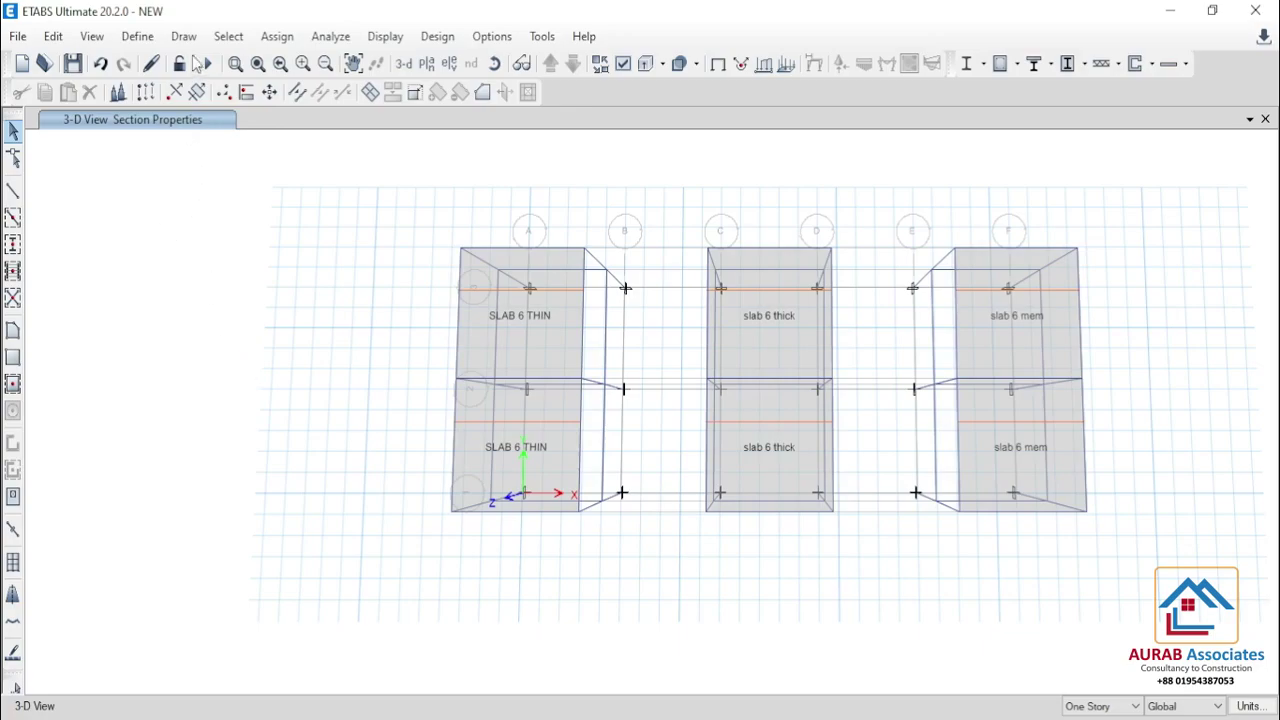
left_click(207, 63)
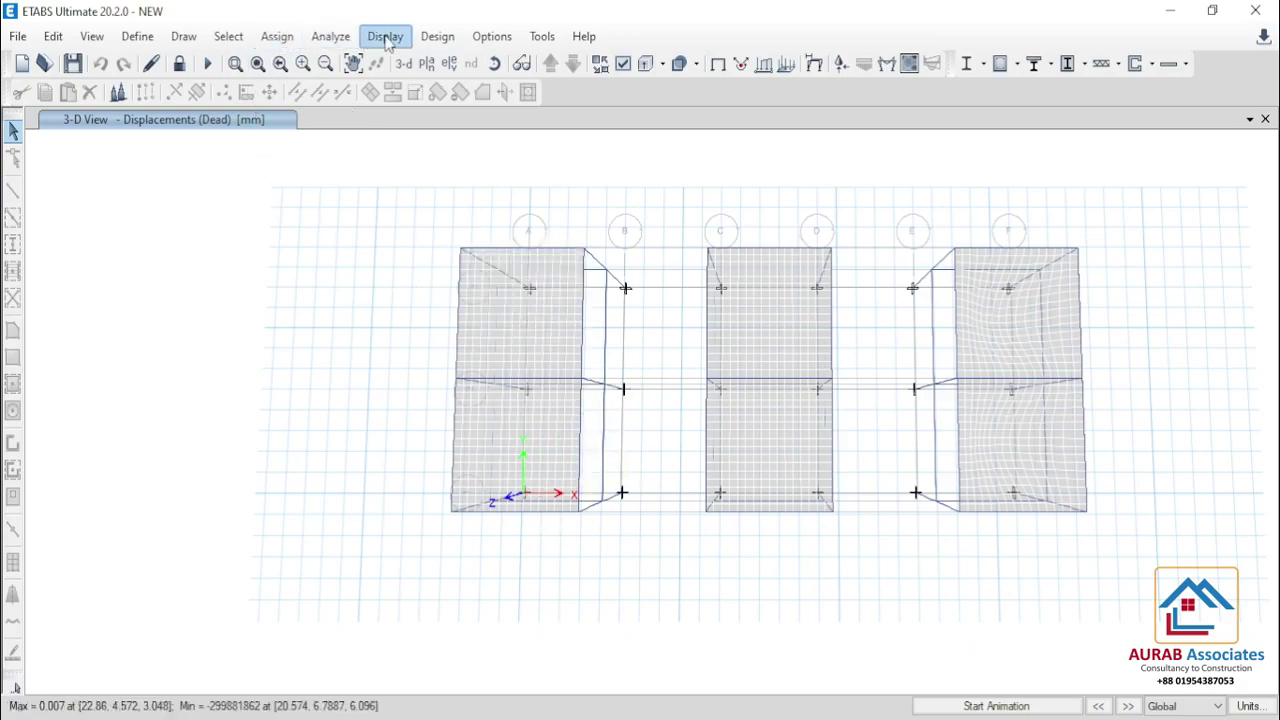
left_click(422, 42)
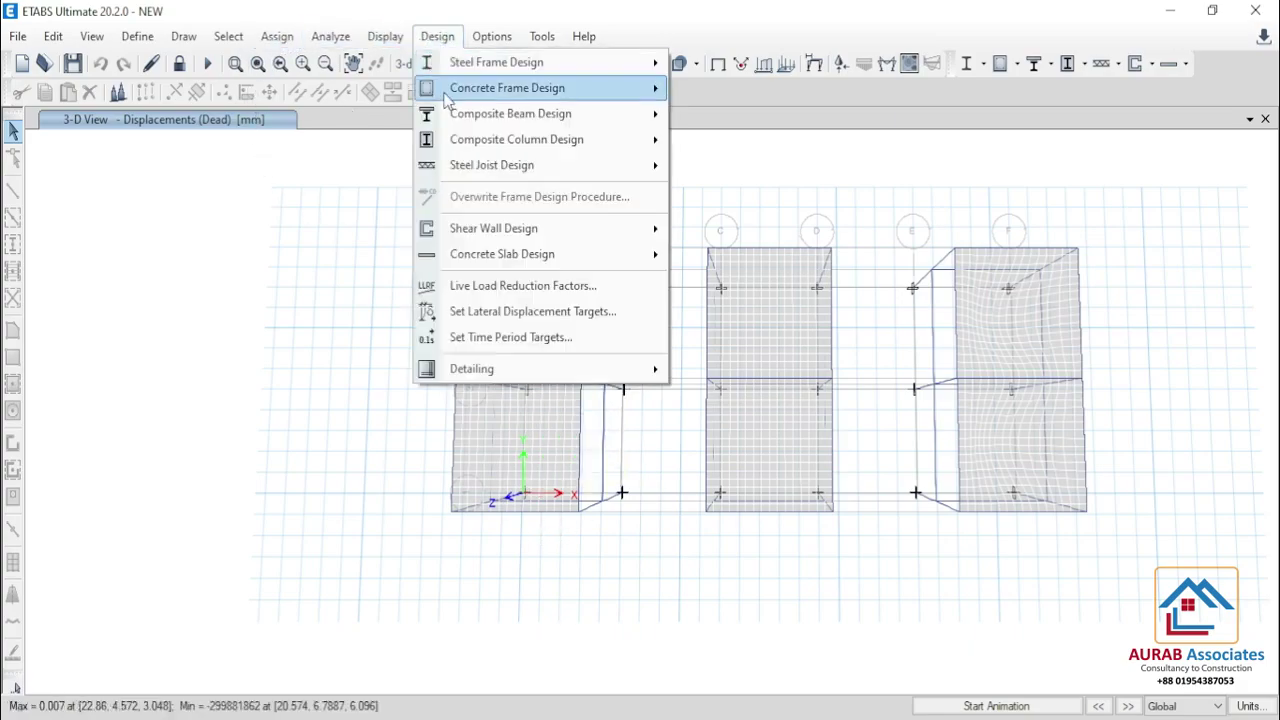
mouse_move(447, 95)
left_click(813, 215)
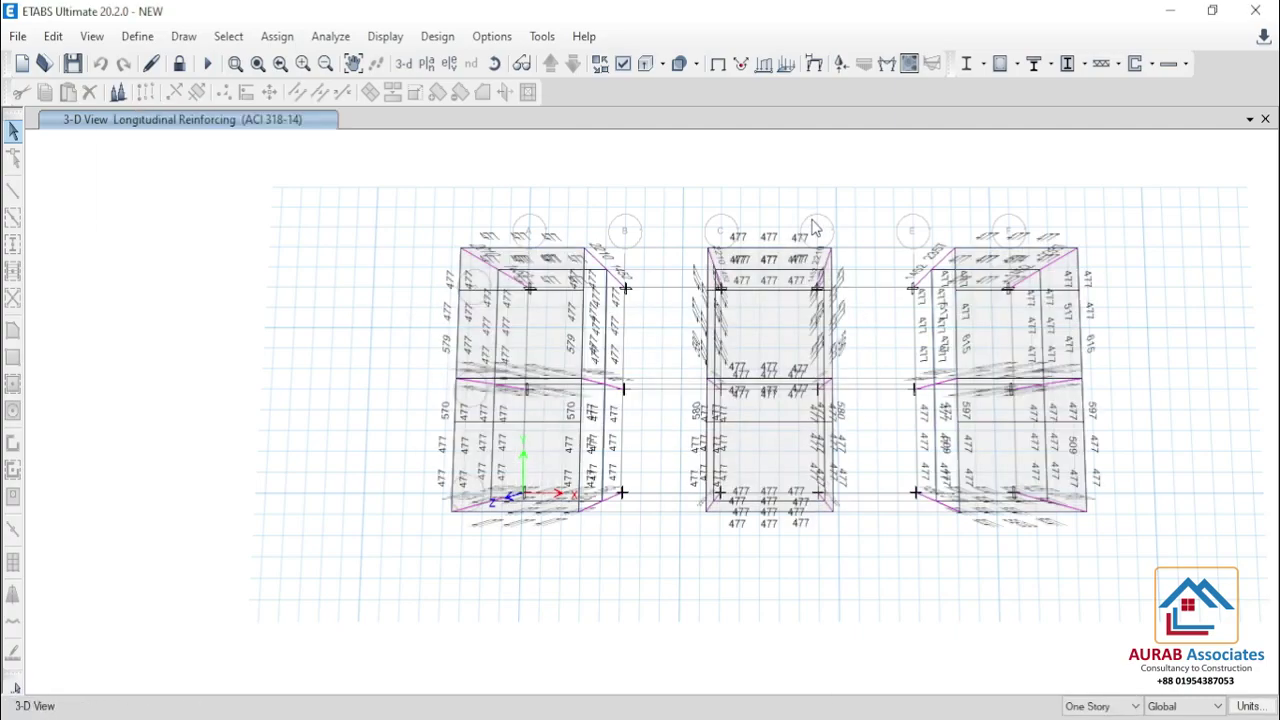
middle_click_drag(637, 474, 674, 380, "shift")
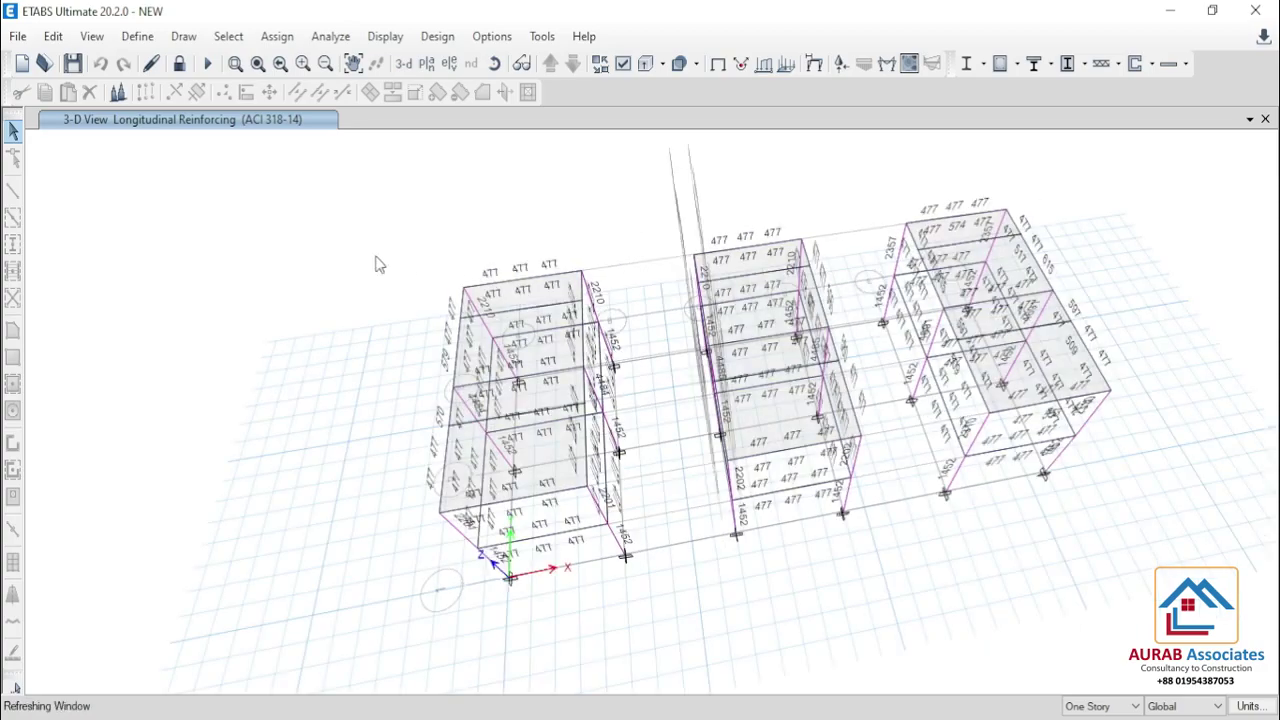
- In the Story2 plan view, select the columns at A-3, C-3 and E-3 across all stories and show only them
left_click(428, 63)
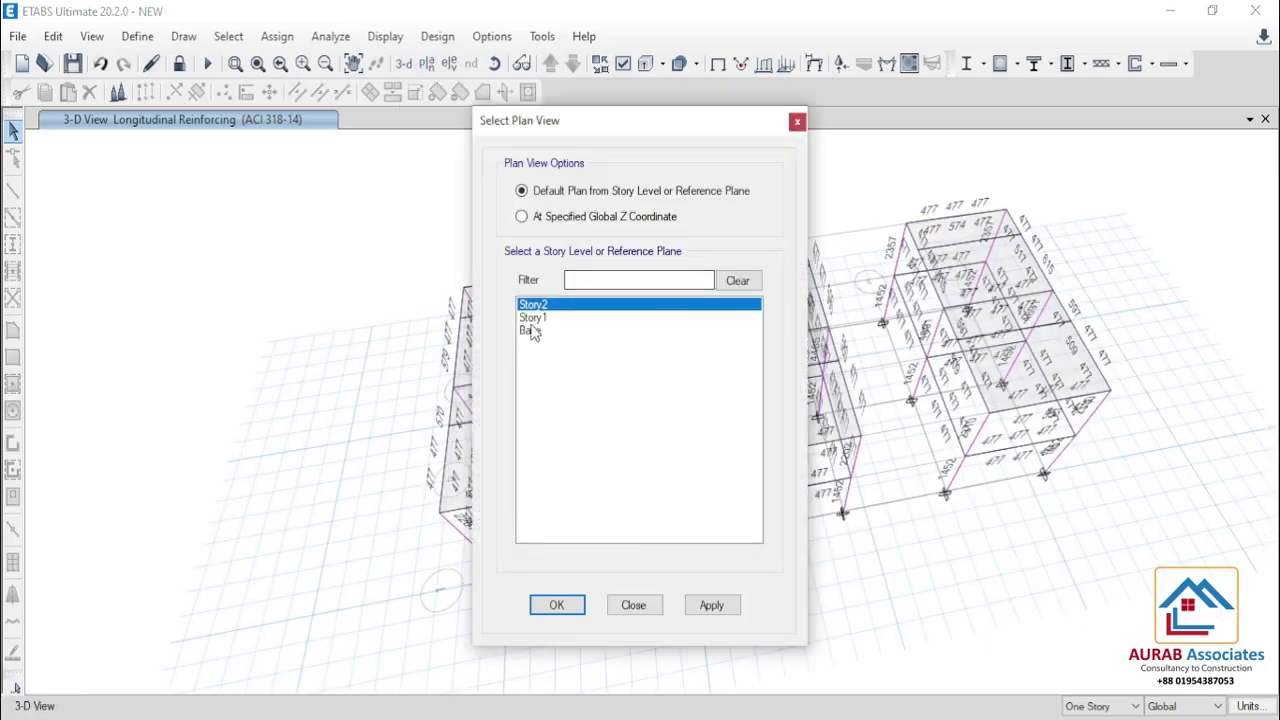
left_click(712, 606)
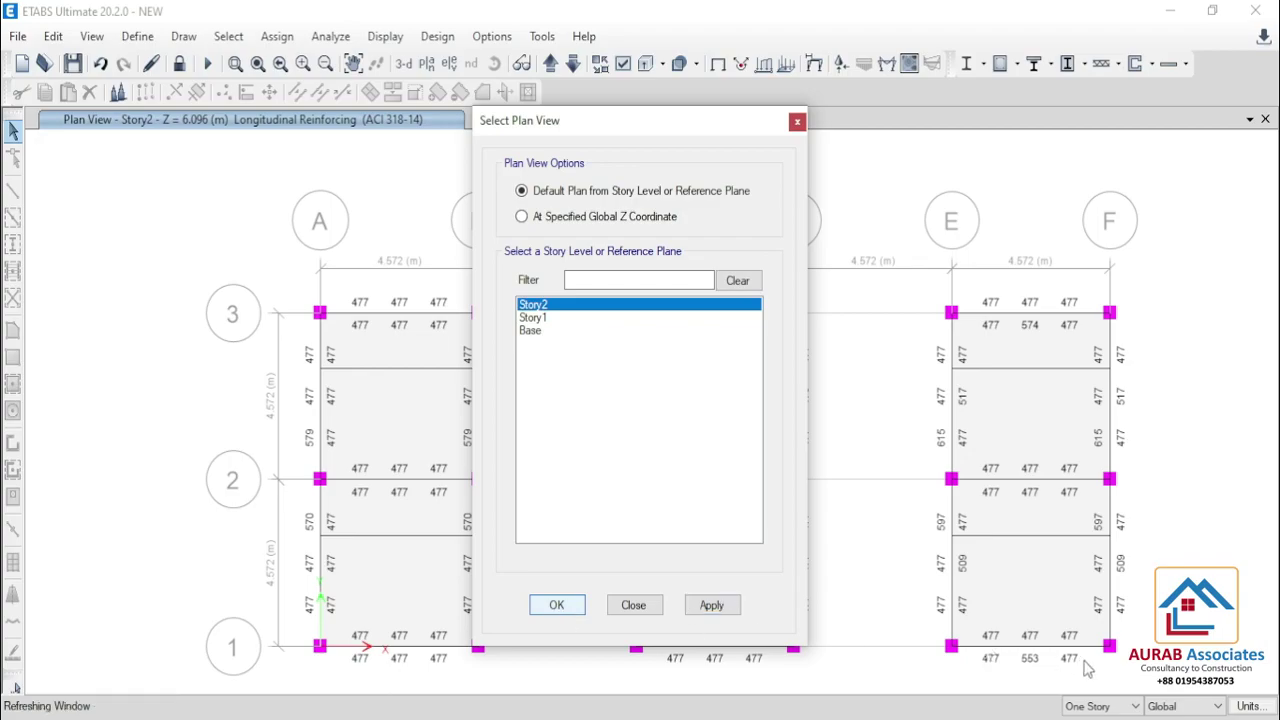
left_click(552, 605)
left_click_drag(300, 300, 393, 340)
left_click_drag(609, 300, 668, 340)
left_click_drag(922, 297, 986, 357)
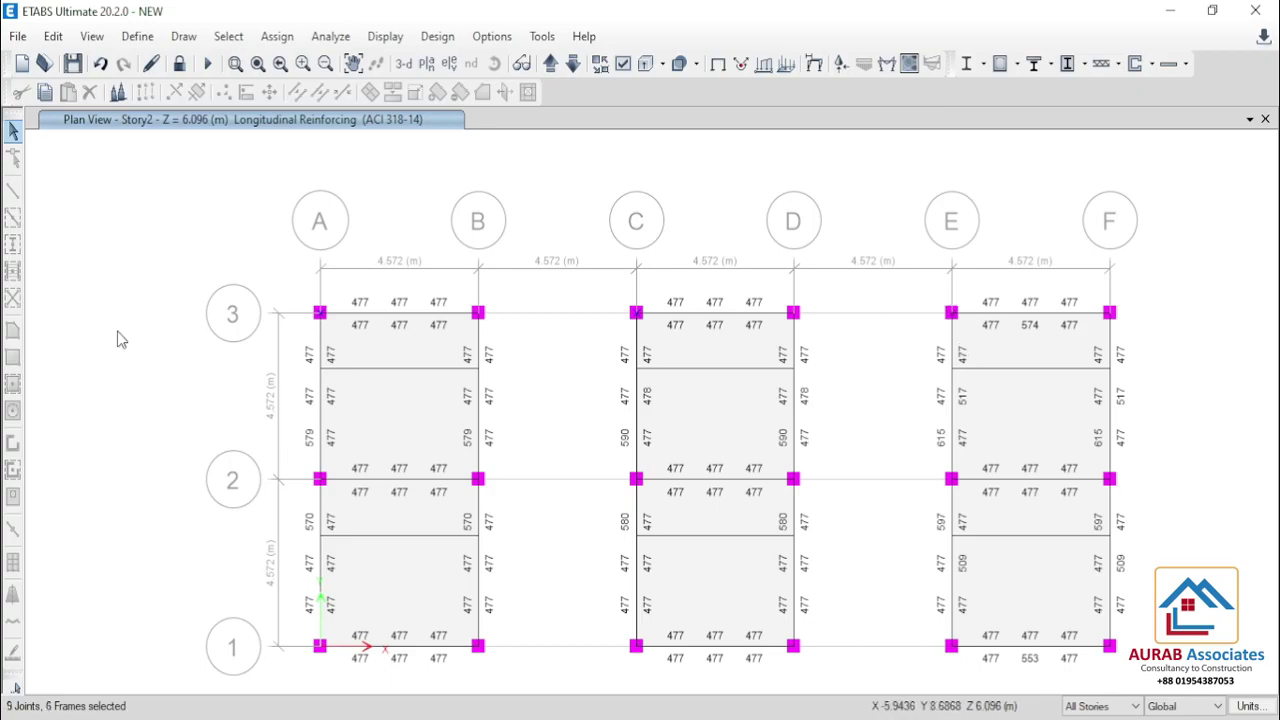
right_click(172, 164)
left_click(243, 274)
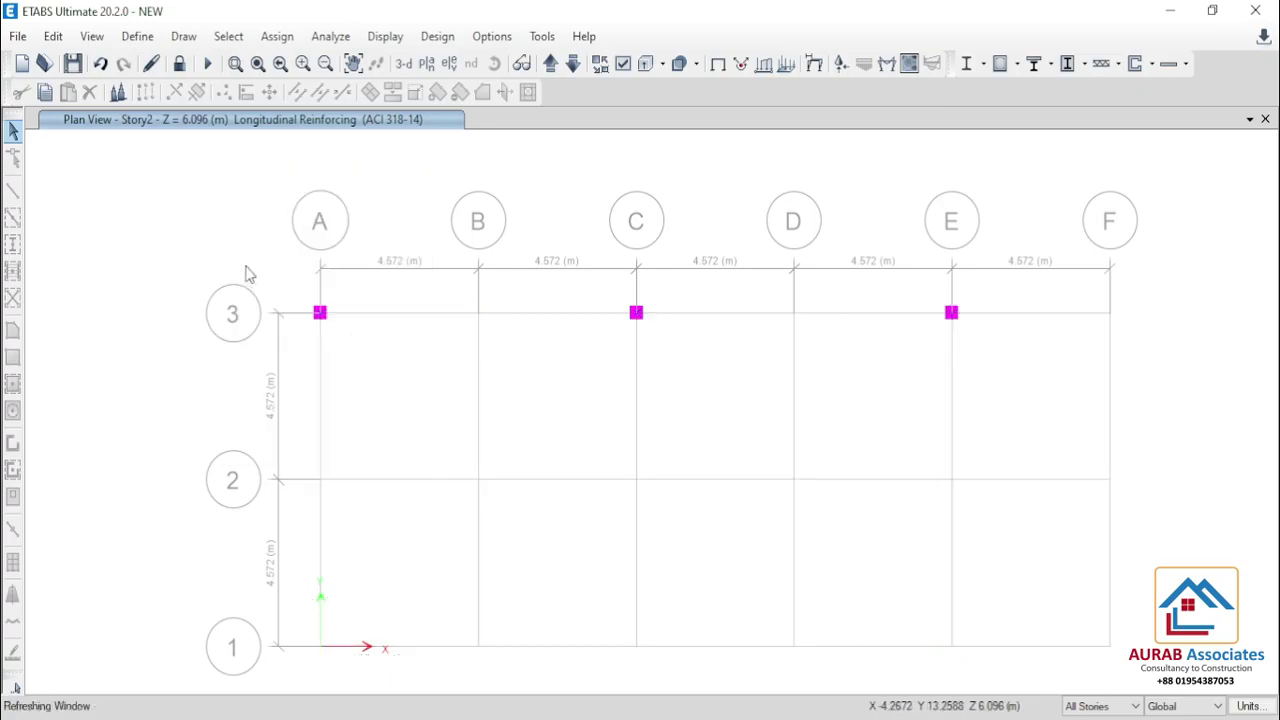
- Compare the longitudinal reinforcement of the isolated grid 3 columns in the 3-D view
left_click(405, 64)
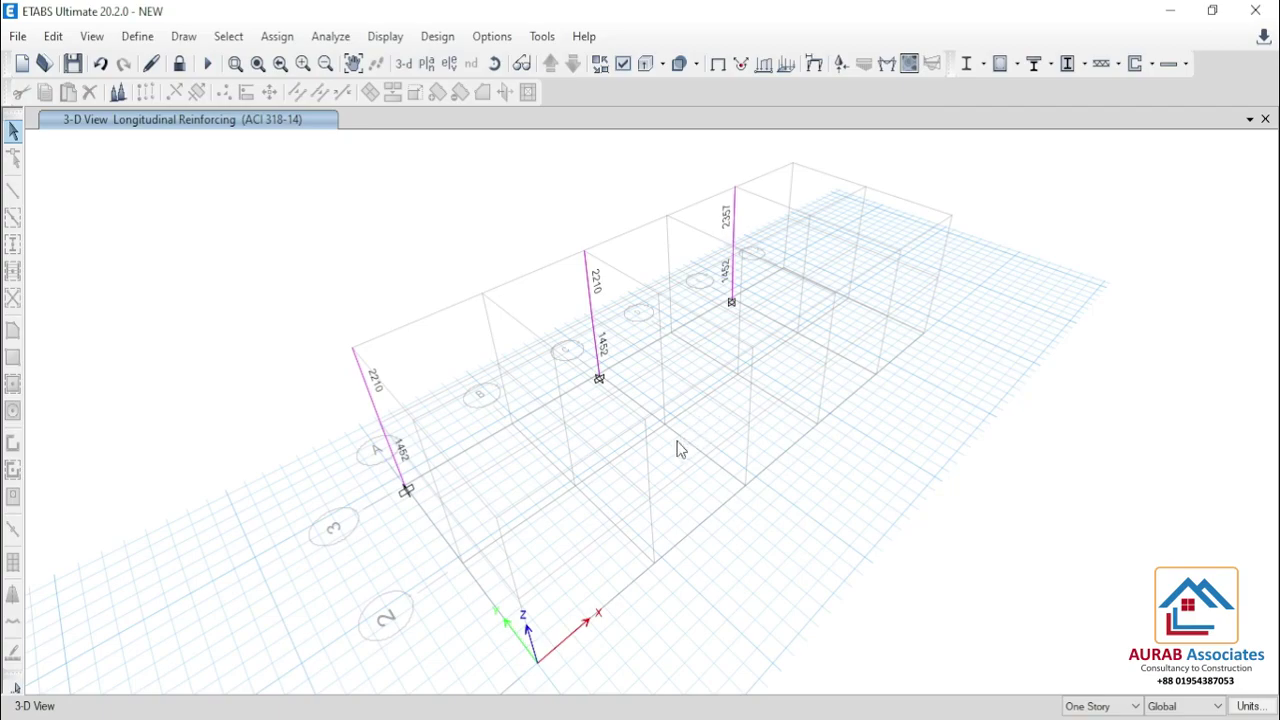
middle_click_drag(696, 562, 515, 585, "shift")
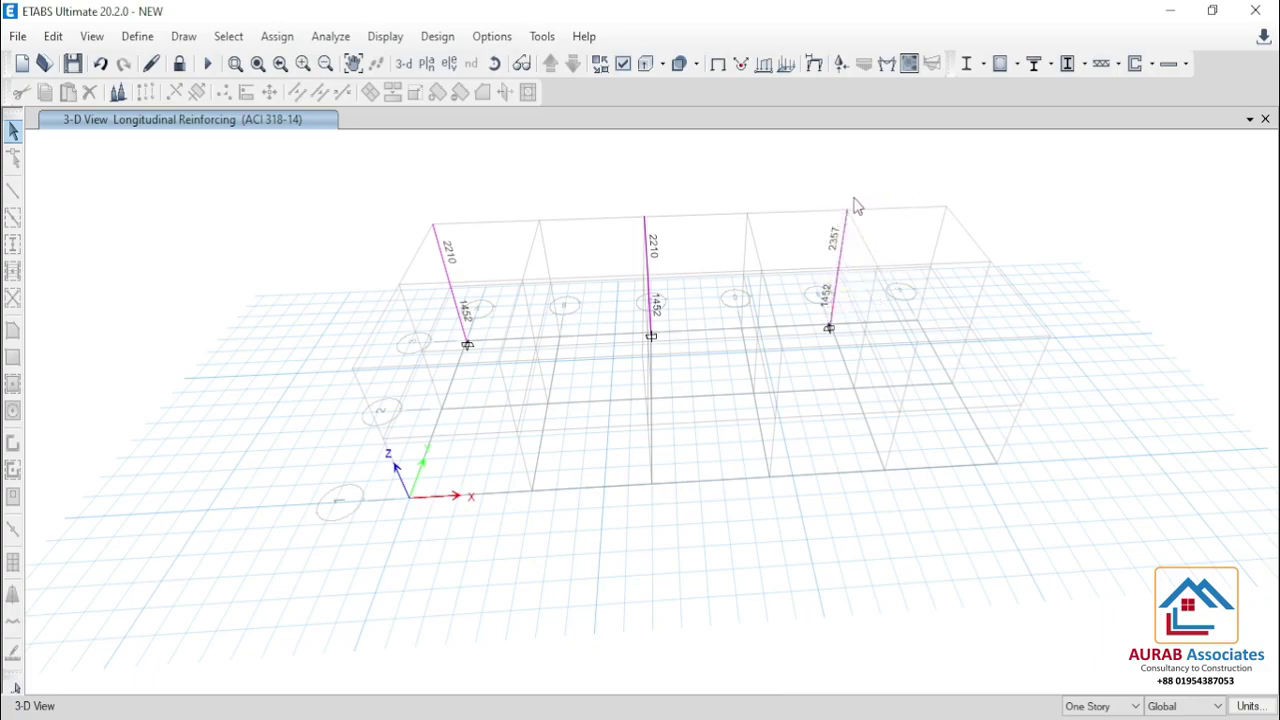
mouse_move(843, 252)
- Return to the Story2 plan view and show all objects again
left_click(427, 63)
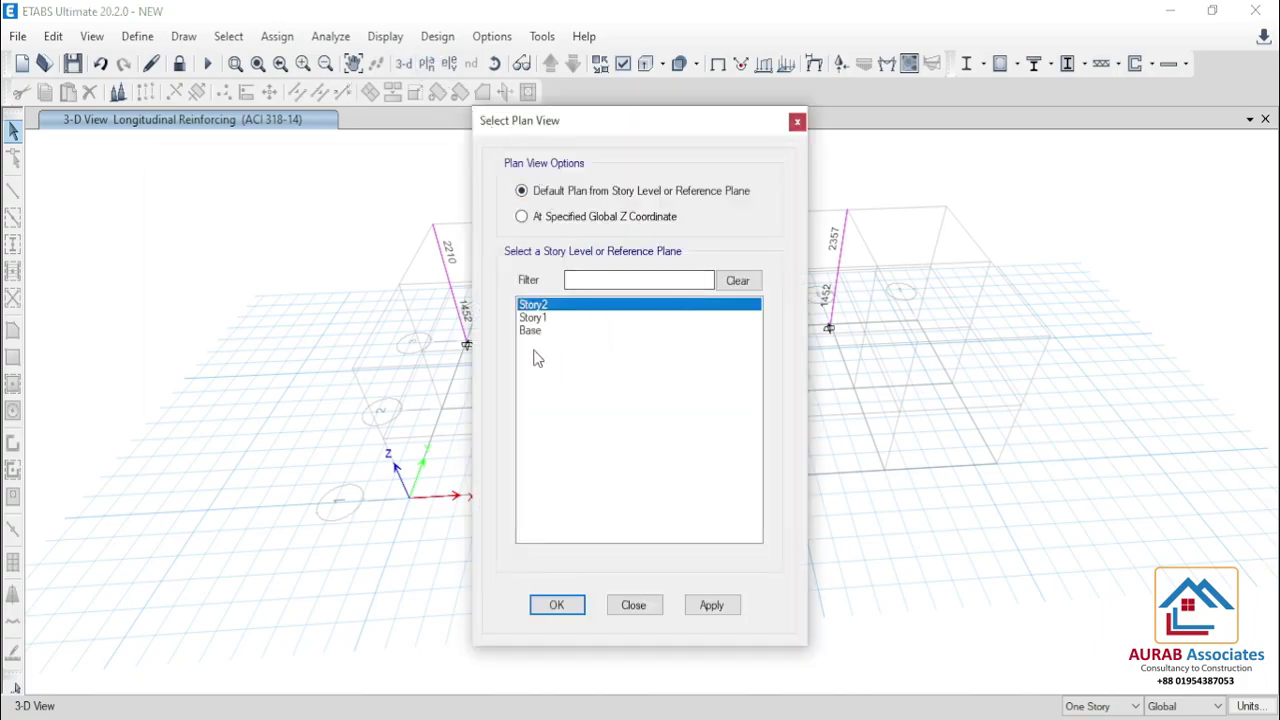
left_click(709, 606)
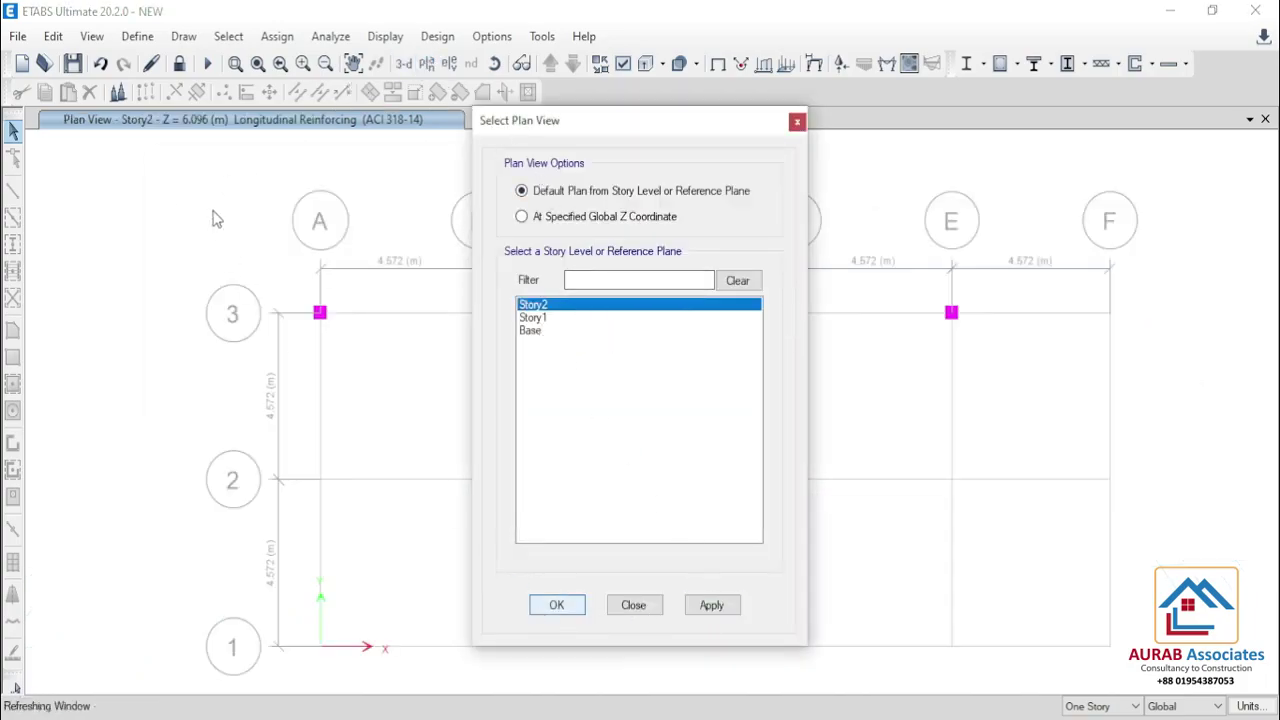
key("Escape")
right_click(202, 188)
left_click(298, 386)
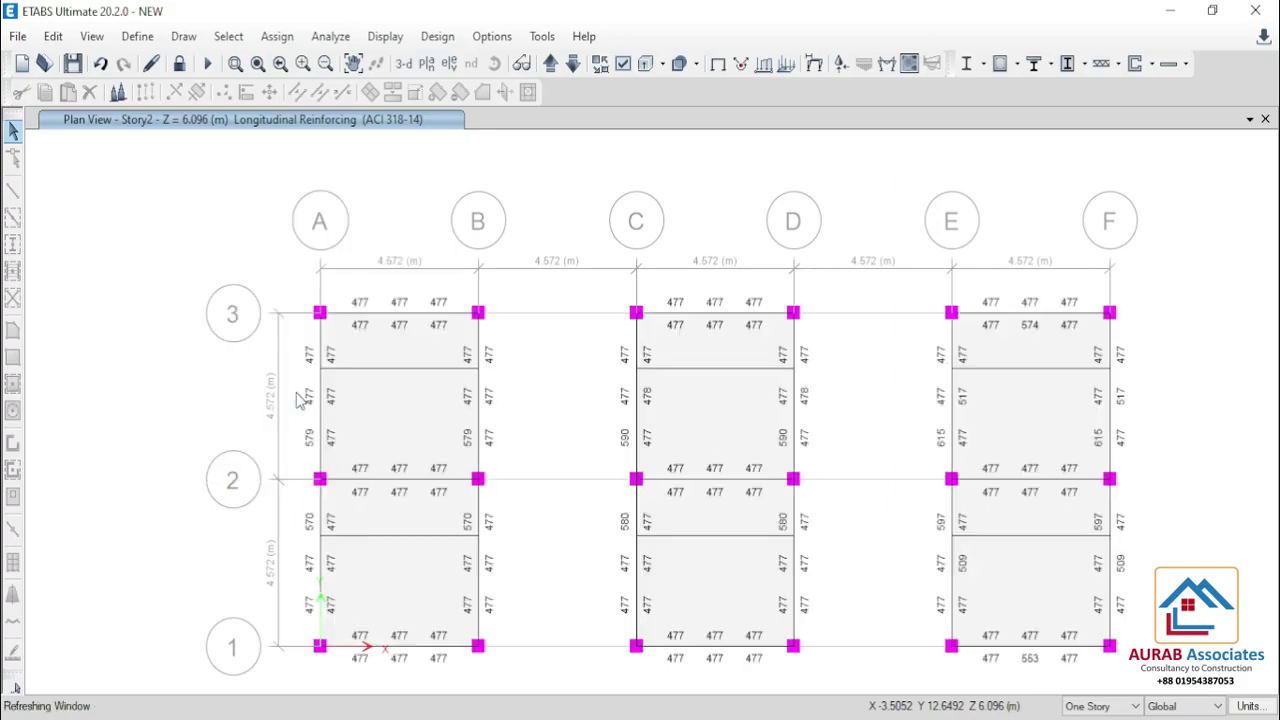
left_click(339, 504)
left_click(635, 477)
left_click(950, 478)
scroll(1100, 706, "down", 1)
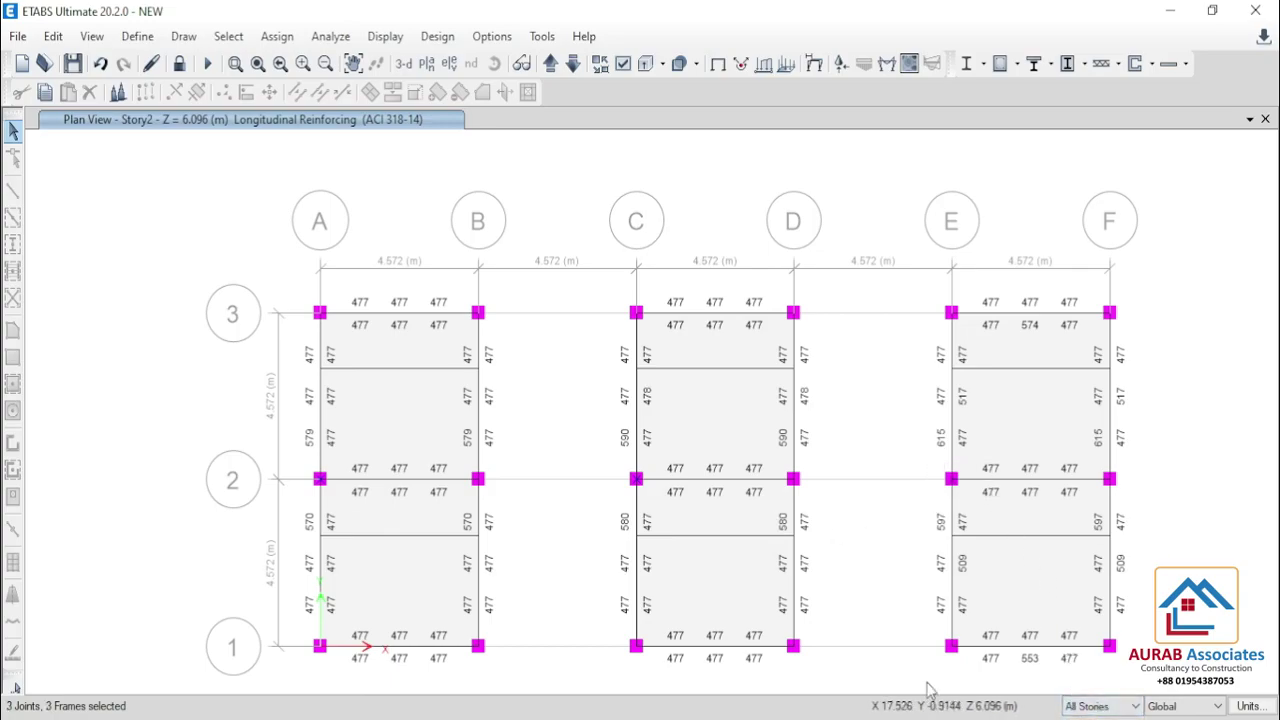
left_click(316, 478)
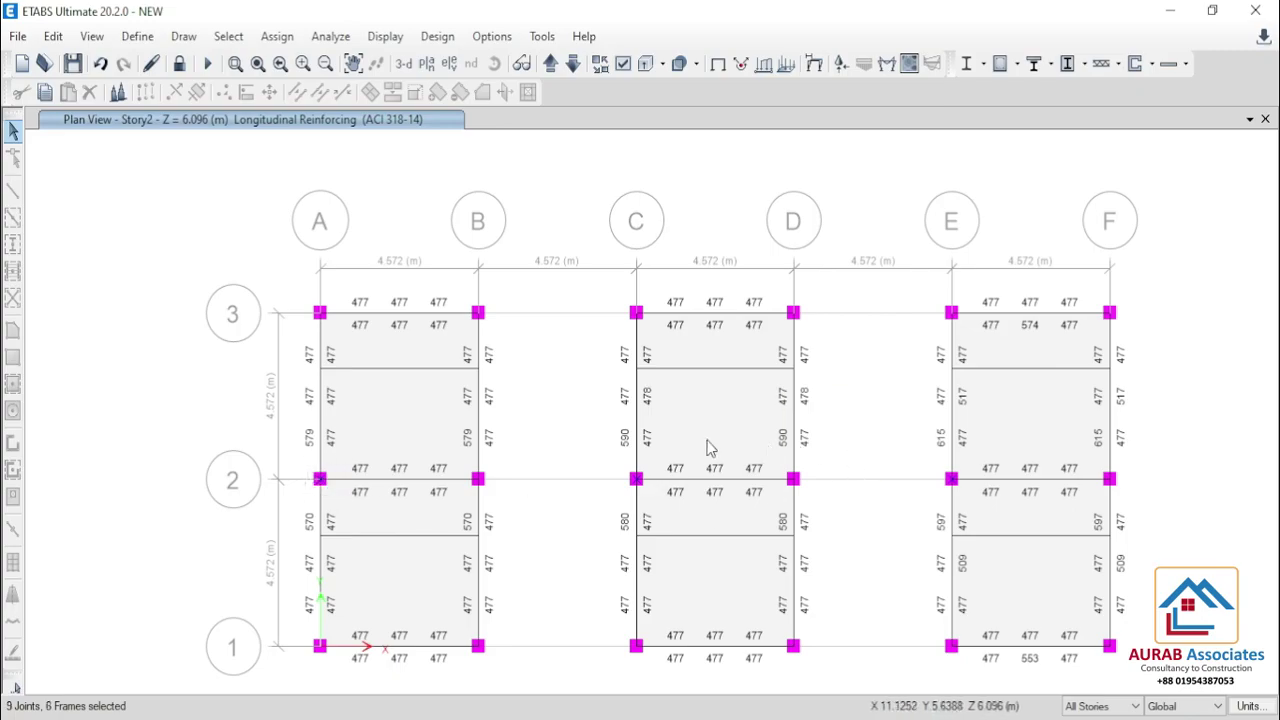
key("Escape")
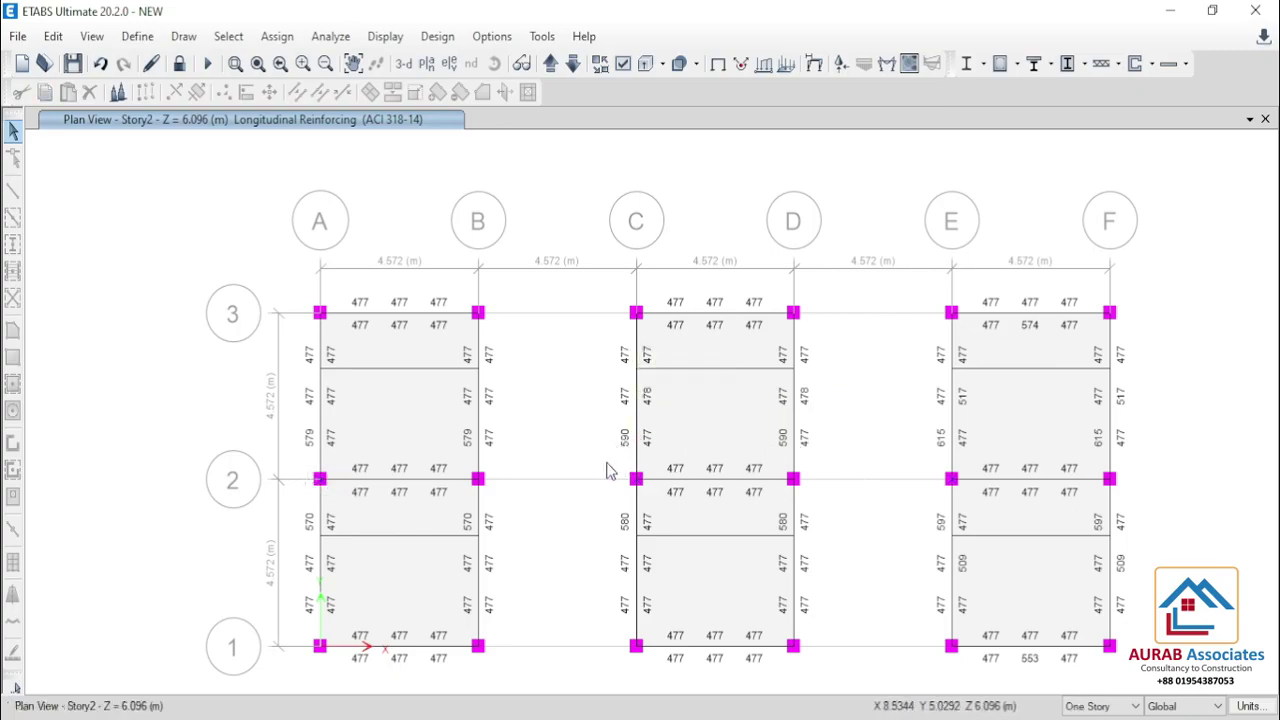
- Select the columns at A-2, C-2 and E-2 with All Stories active and show only the selected objects
left_click(318, 480)
left_click(1100, 706)
left_click_drag(930, 458, 966, 524)
mouse_move(615, 458)
left_mouse_down()
mouse_move(634, 517)
mouse_move(655, 522)
left_mouse_up()
left_click_drag(304, 462, 352, 522)
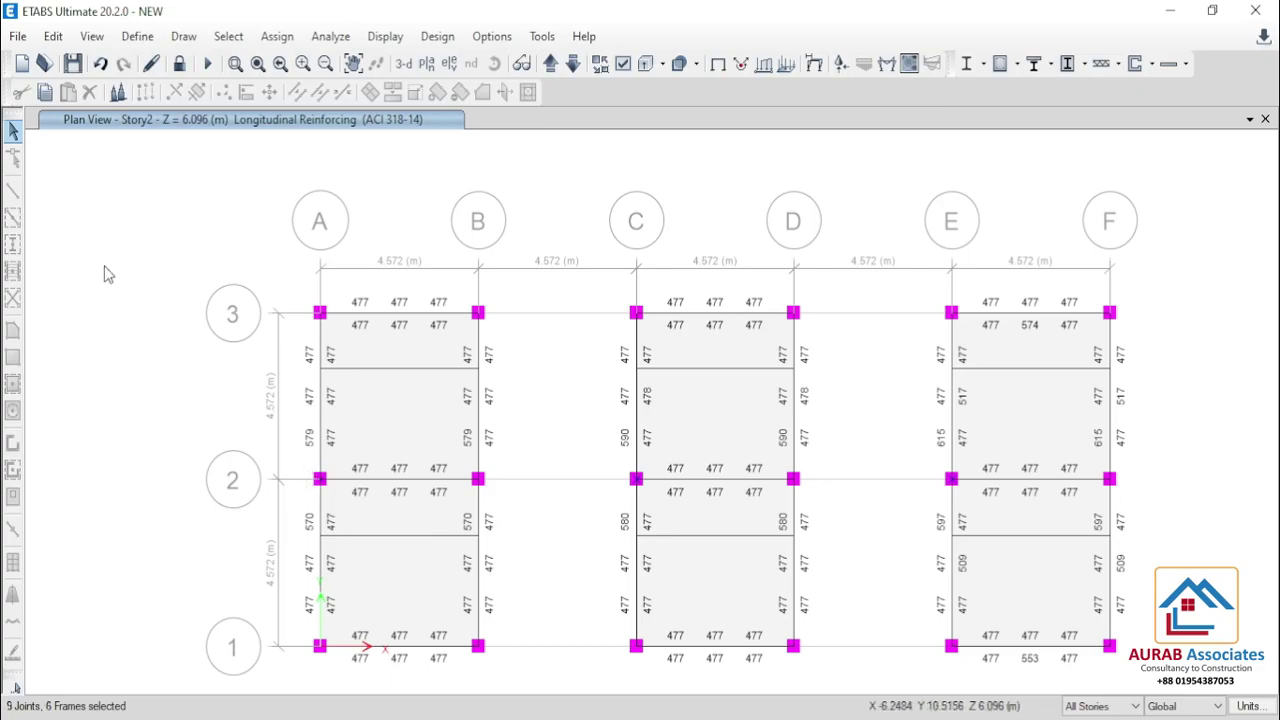
right_click(106, 270)
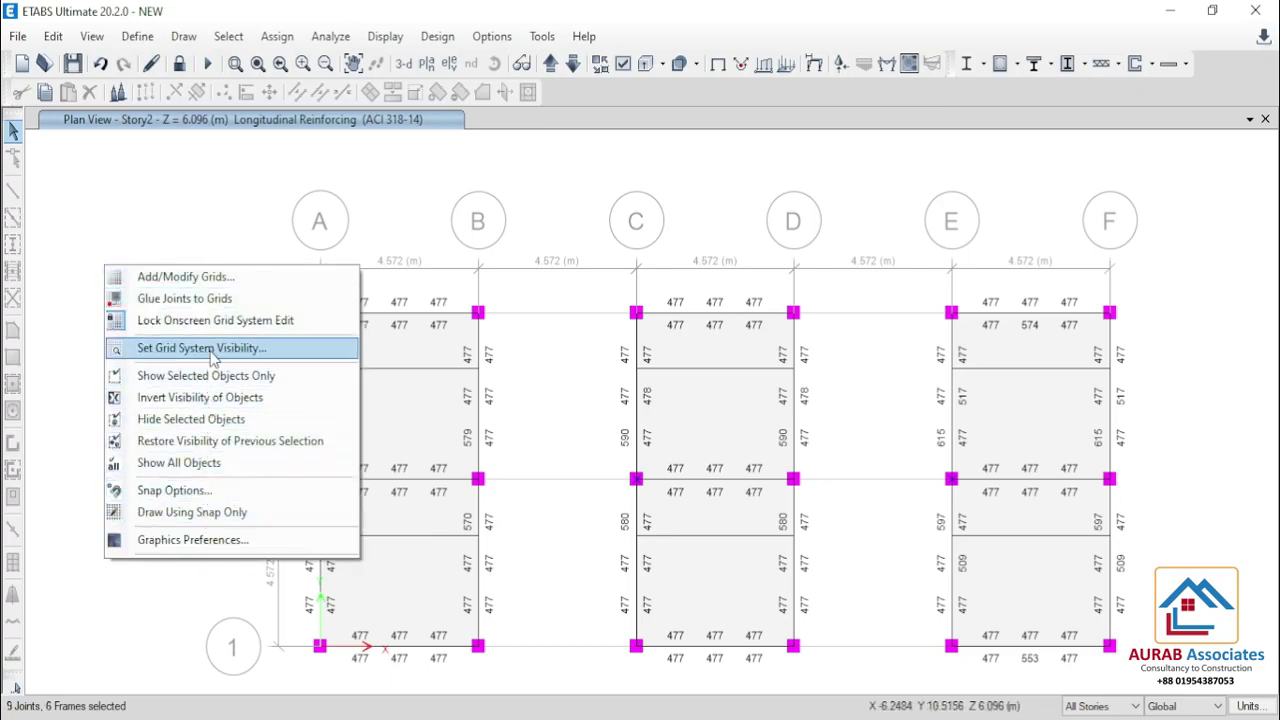
left_click(200, 375)
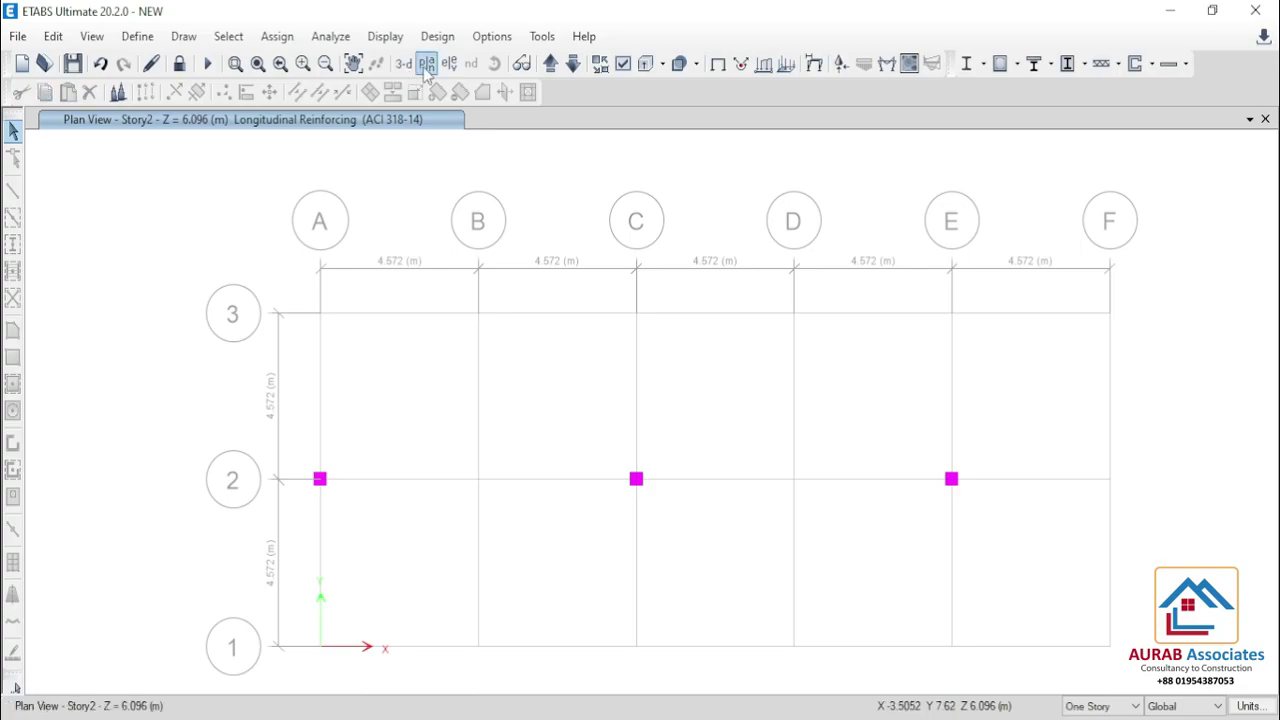
- Examine the longitudinal reinforcement of the three isolated grid 2 columns in the 3-D view for comparison
left_click(403, 64)
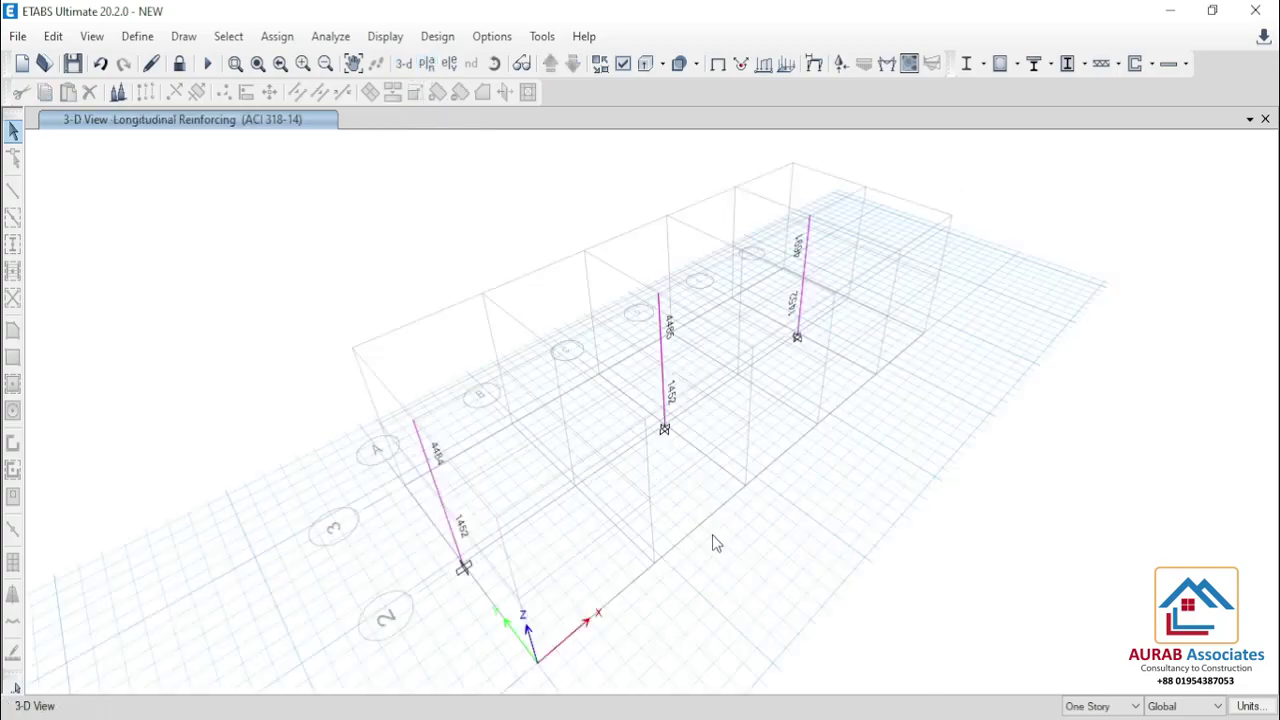
middle_click_drag(710, 552, 432, 333, "shift")
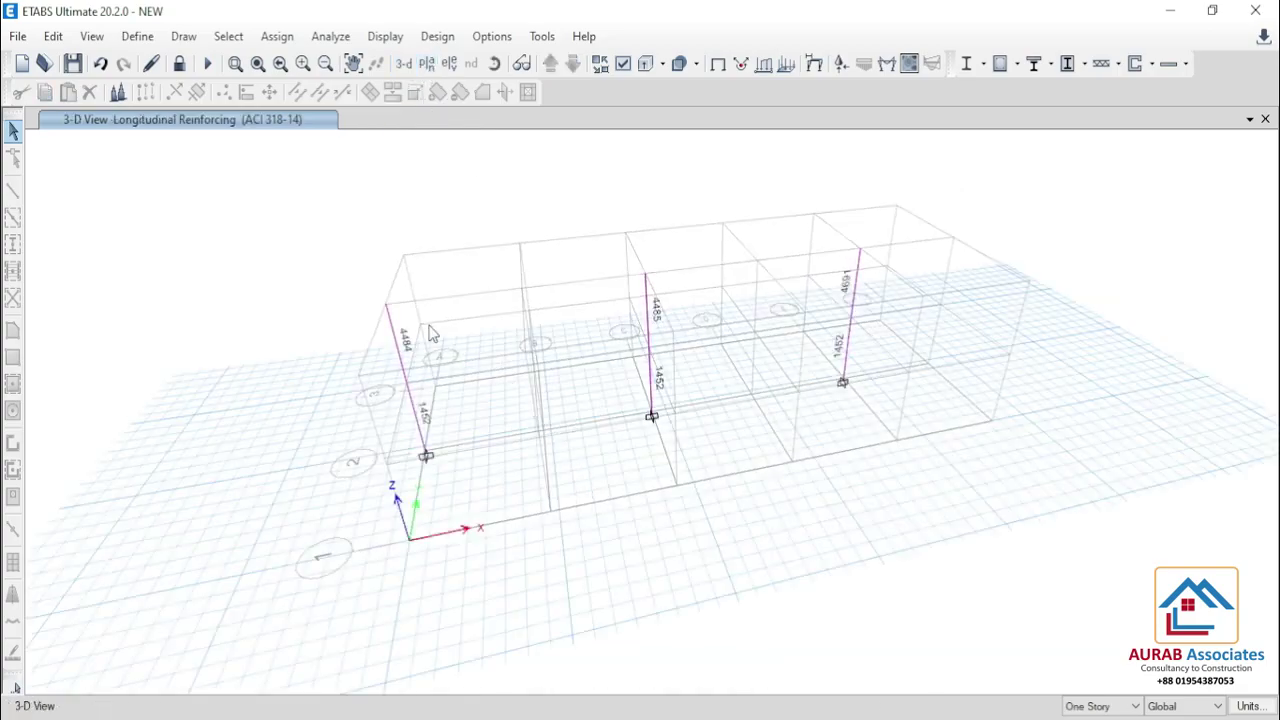
scroll(651, 306, "up", 3)
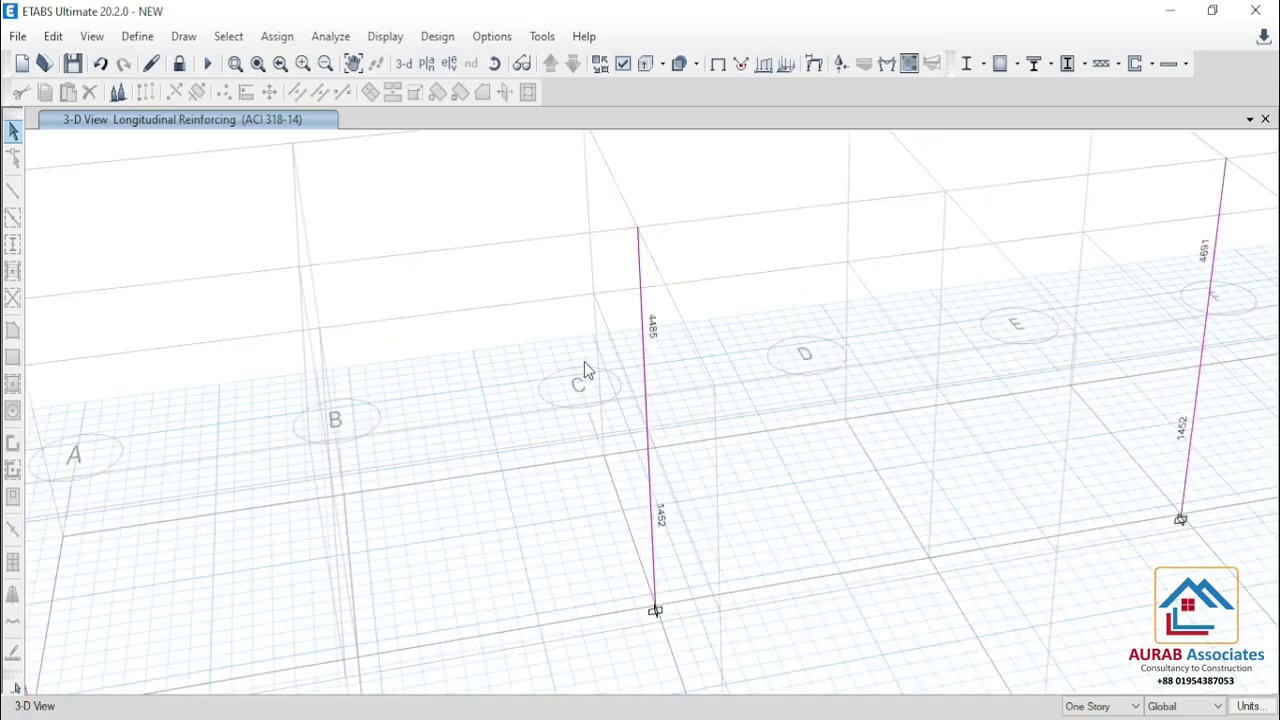
scroll(586, 369, "down", 3)
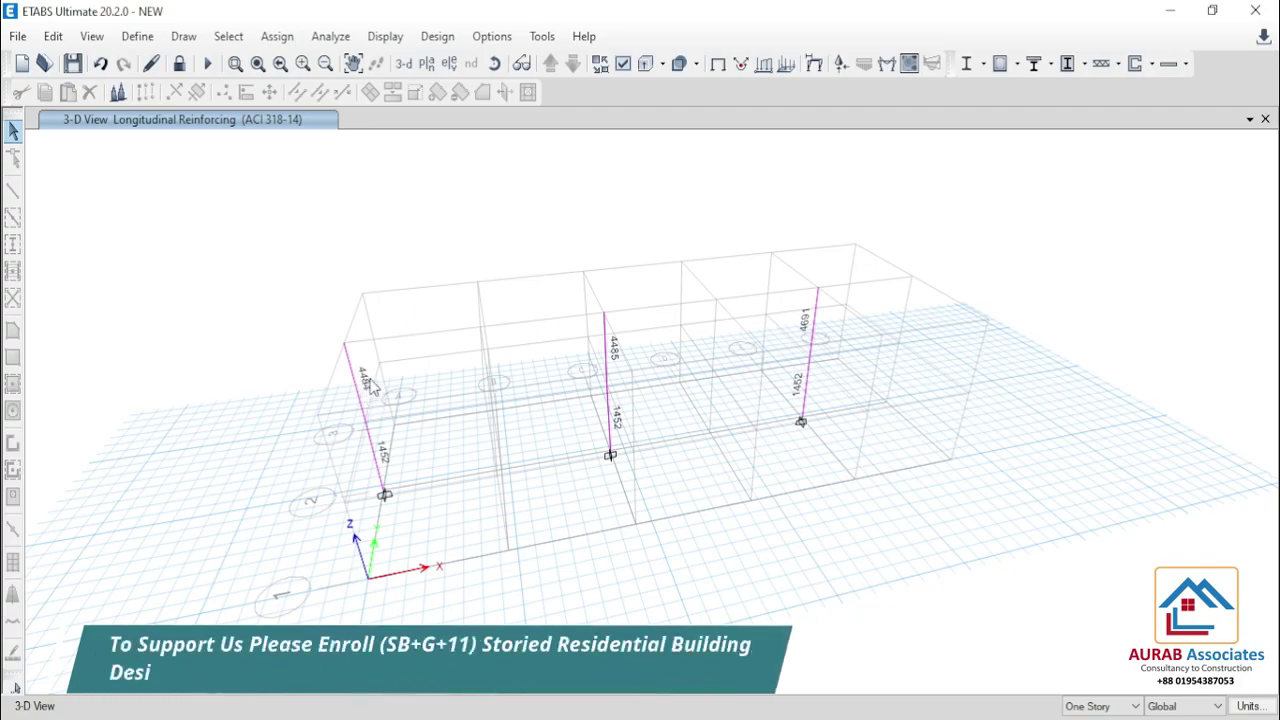
scroll(620, 352, "up", 3)
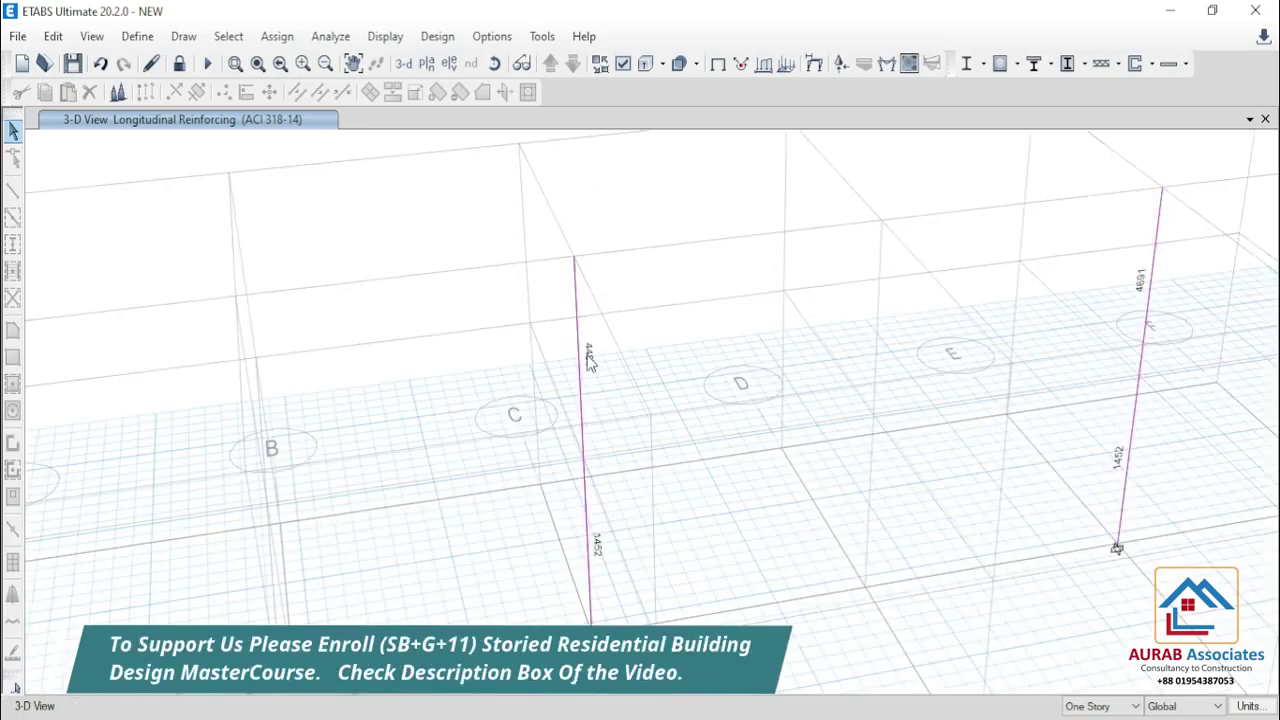
scroll(588, 355, "down", 5)
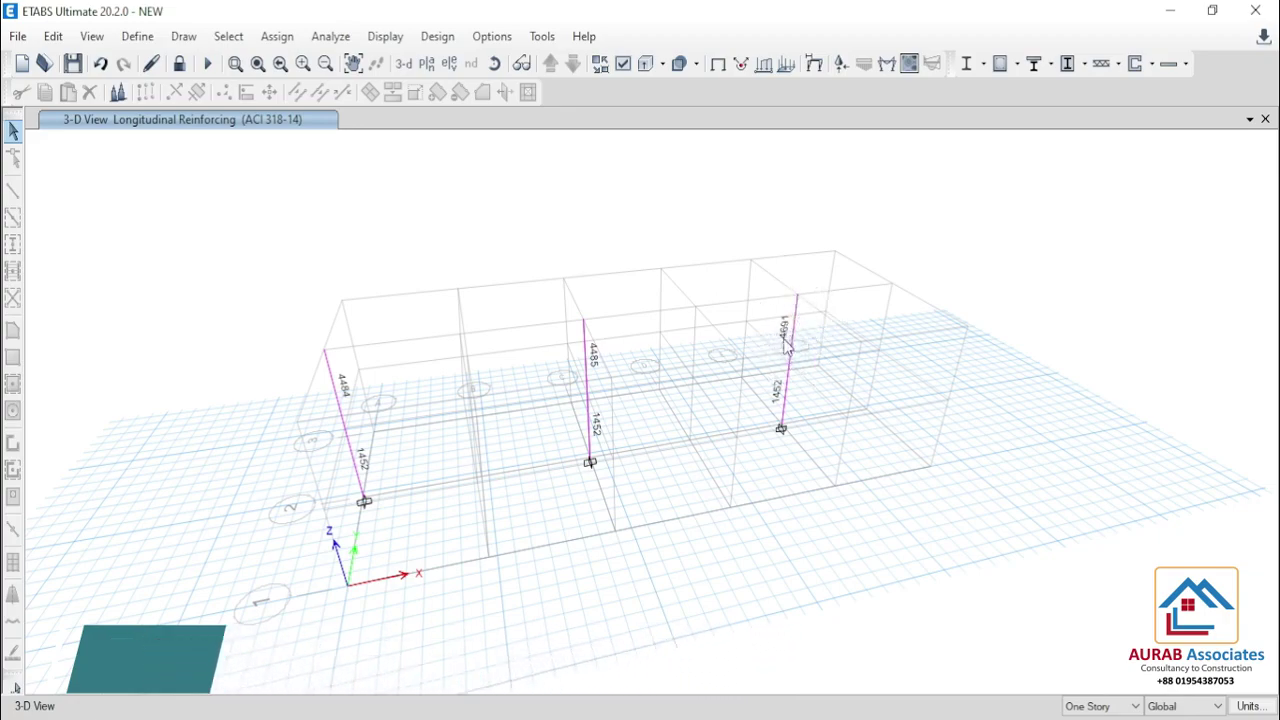
mouse_move(795, 345)
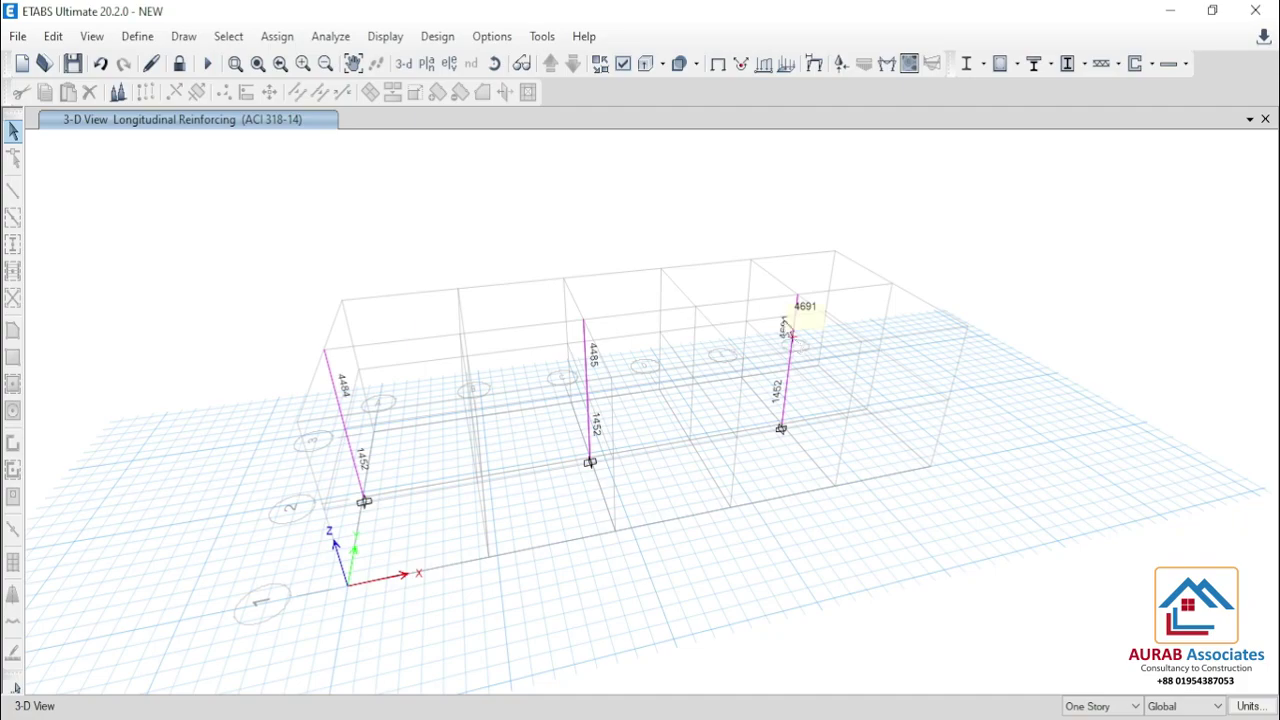
- Display the filled Moment 3-3 diagrams for combination UDConS10, step 1, on the three isolated grid 2 columns
left_click(888, 66)
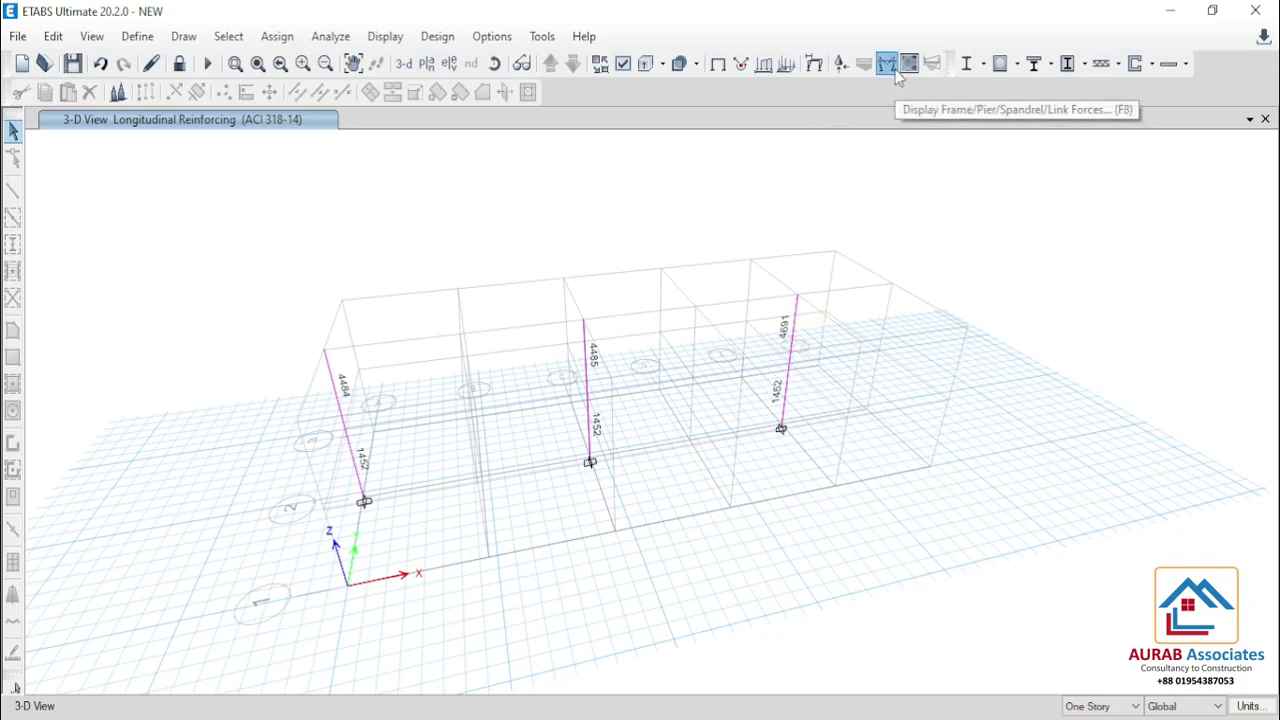
left_click_drag(160, 68, 55, 57)
left_click(246, 548)
middle_click_drag(586, 400, 766, 417)
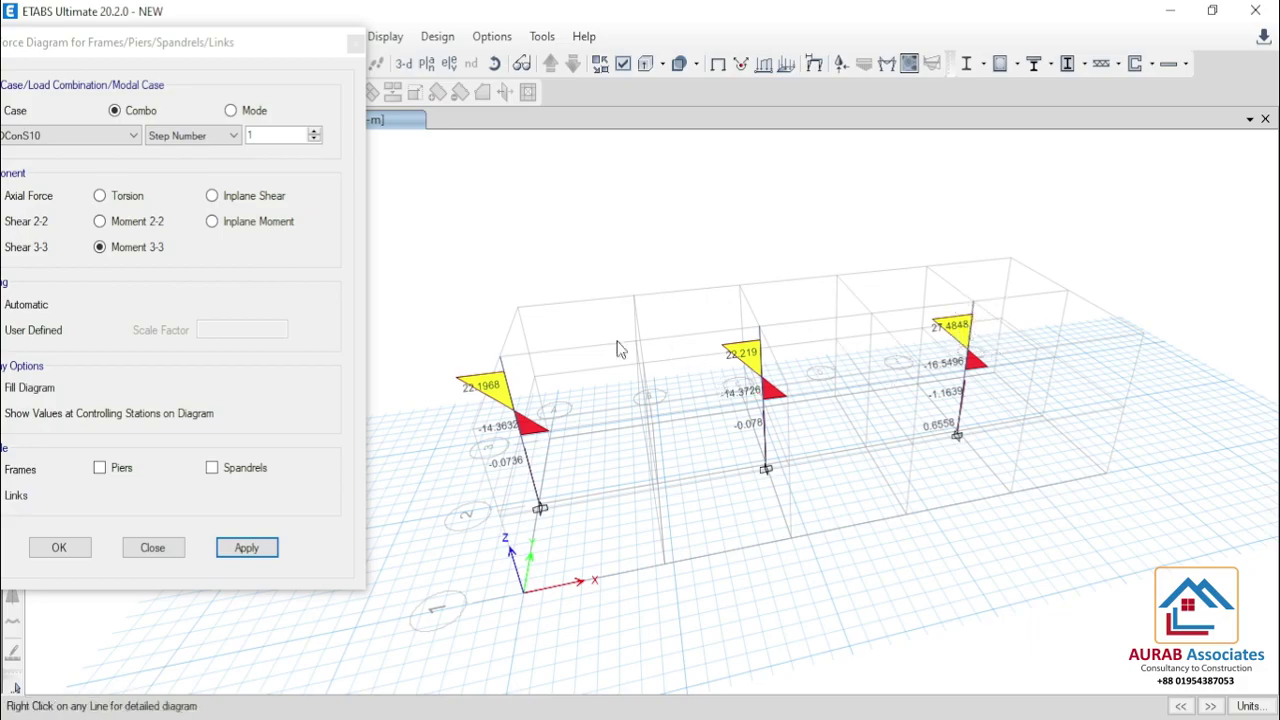
- Compare the Moment 3-3 values of the grid 2 columns in the three frames and close the force diagram settings
left_click_drag(424, 318, 588, 562)
left_click_drag(706, 292, 826, 588)
left_click(762, 398)
left_click_drag(881, 260, 1100, 578)
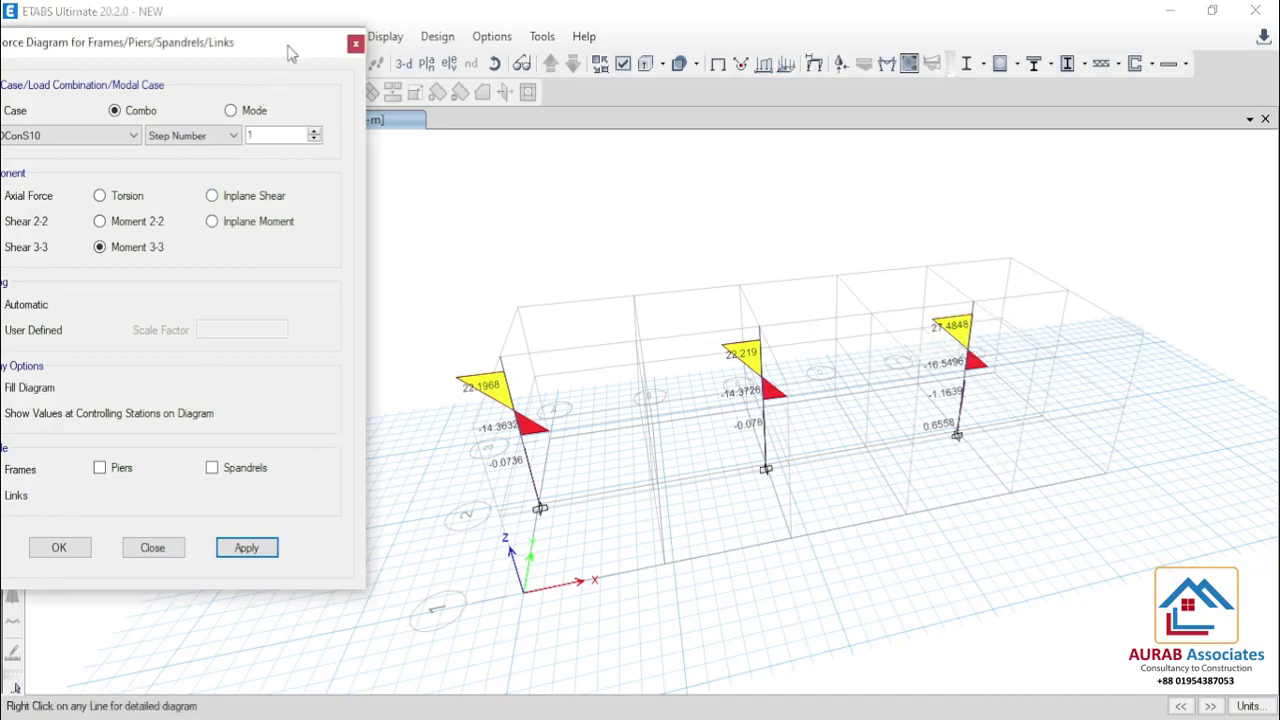
left_click(355, 44)
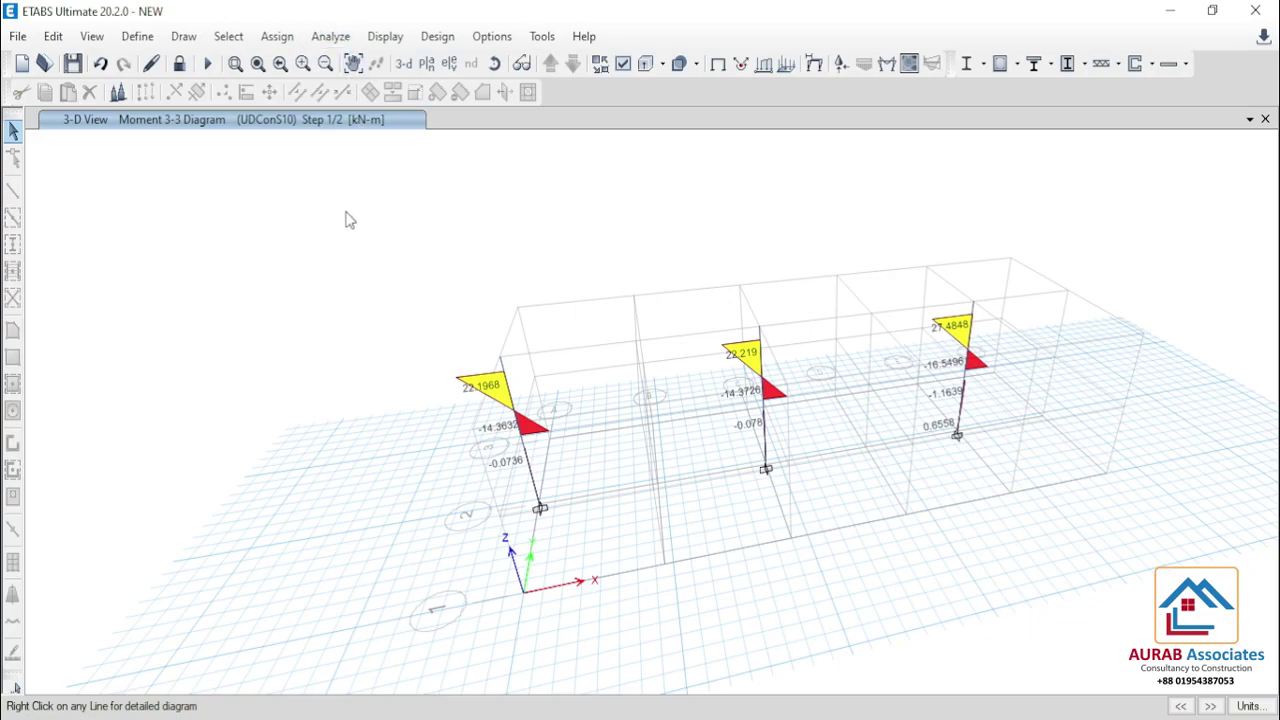
- Show all objects again and return the 3-D view to the undeformed shape
right_click(278, 191)
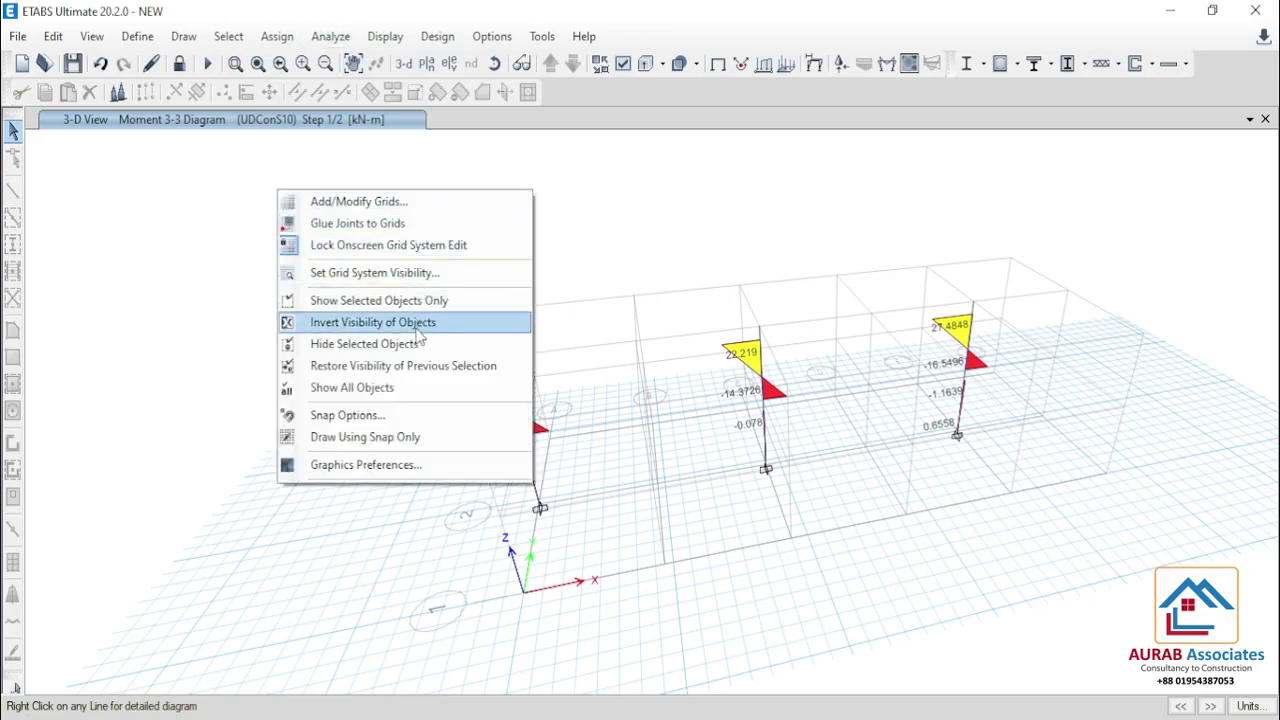
left_click(383, 390)
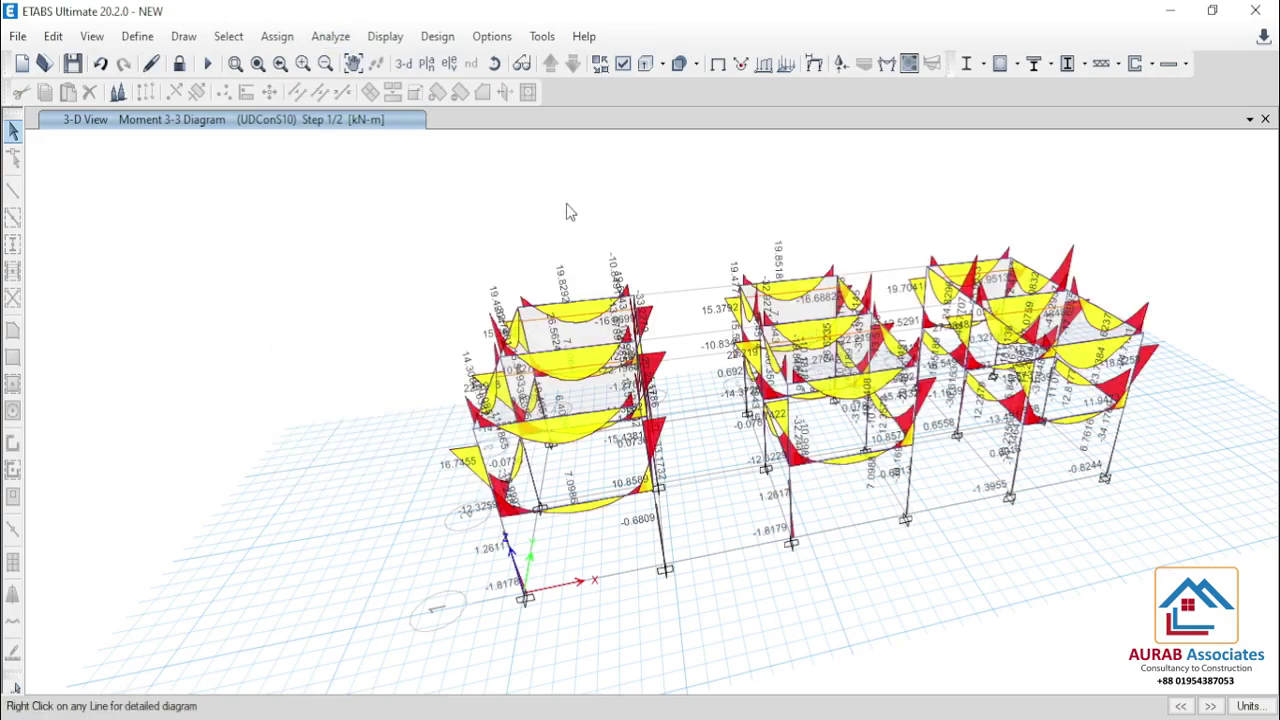
left_click(718, 64)
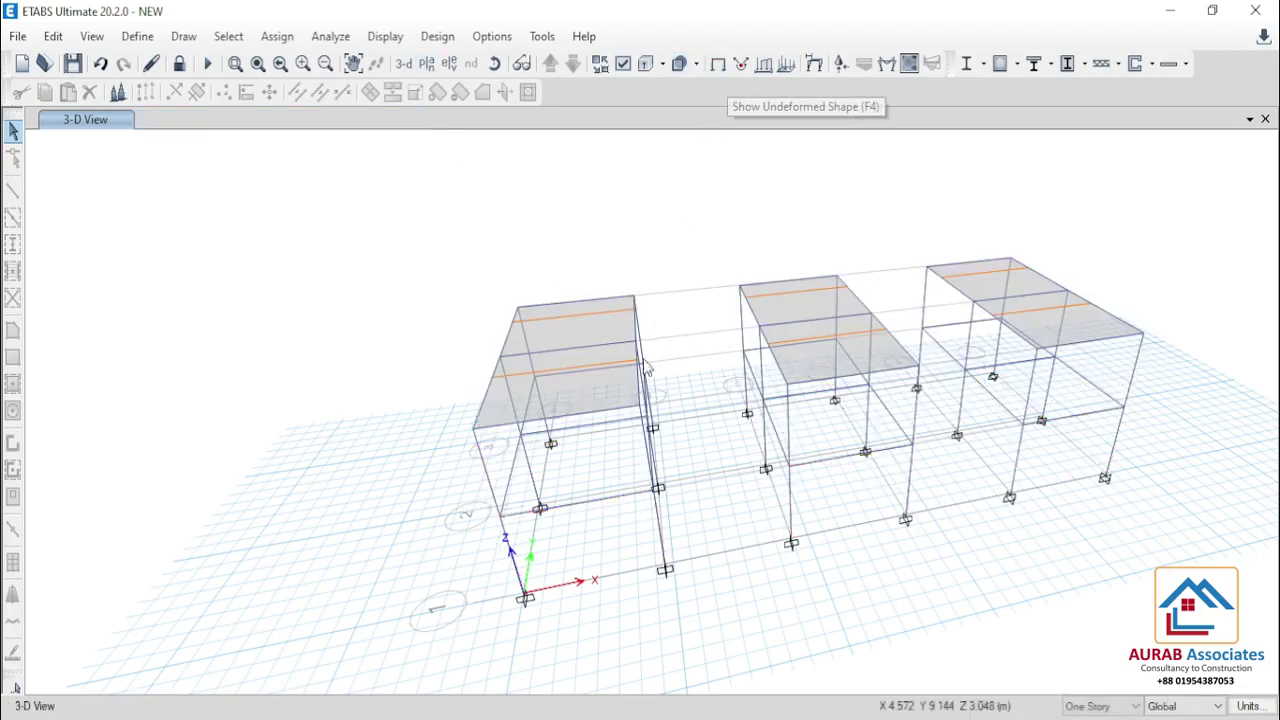
- Select the Story2 beams along grid 1 in all three frames and show only the selected objects
left_click(598, 420)
left_click(848, 386)
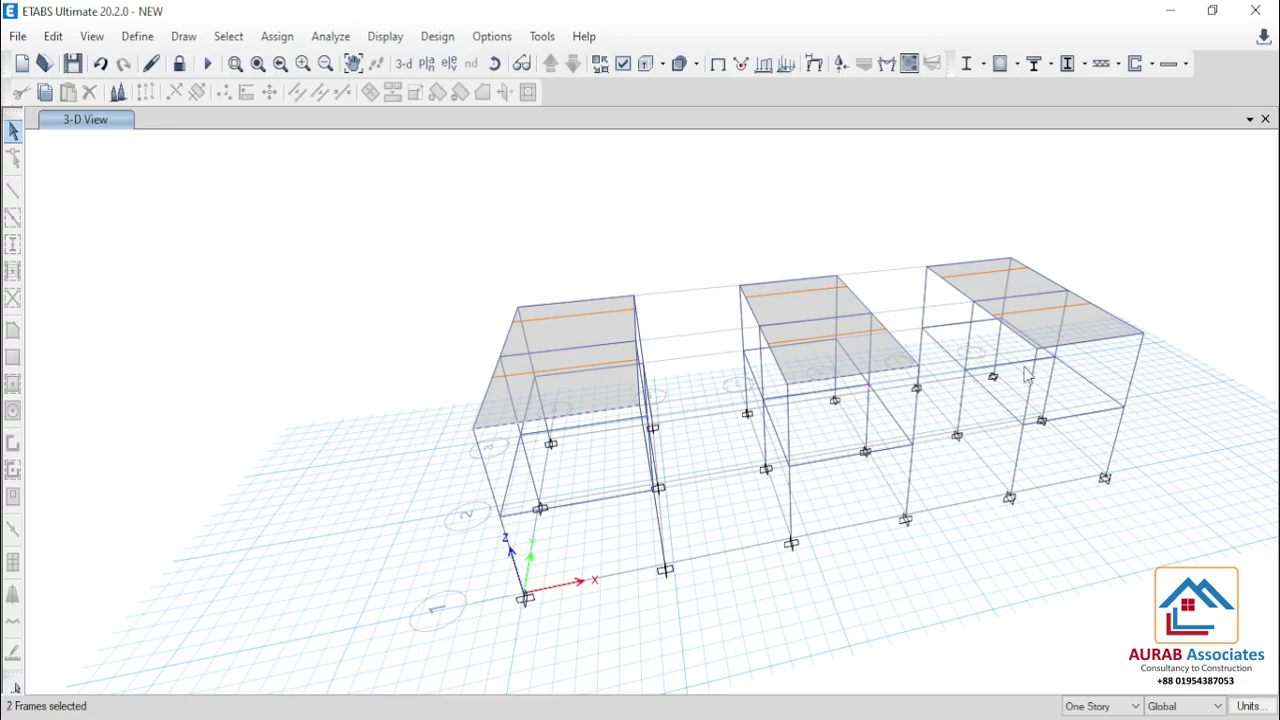
right_click(260, 221)
left_click(349, 331)
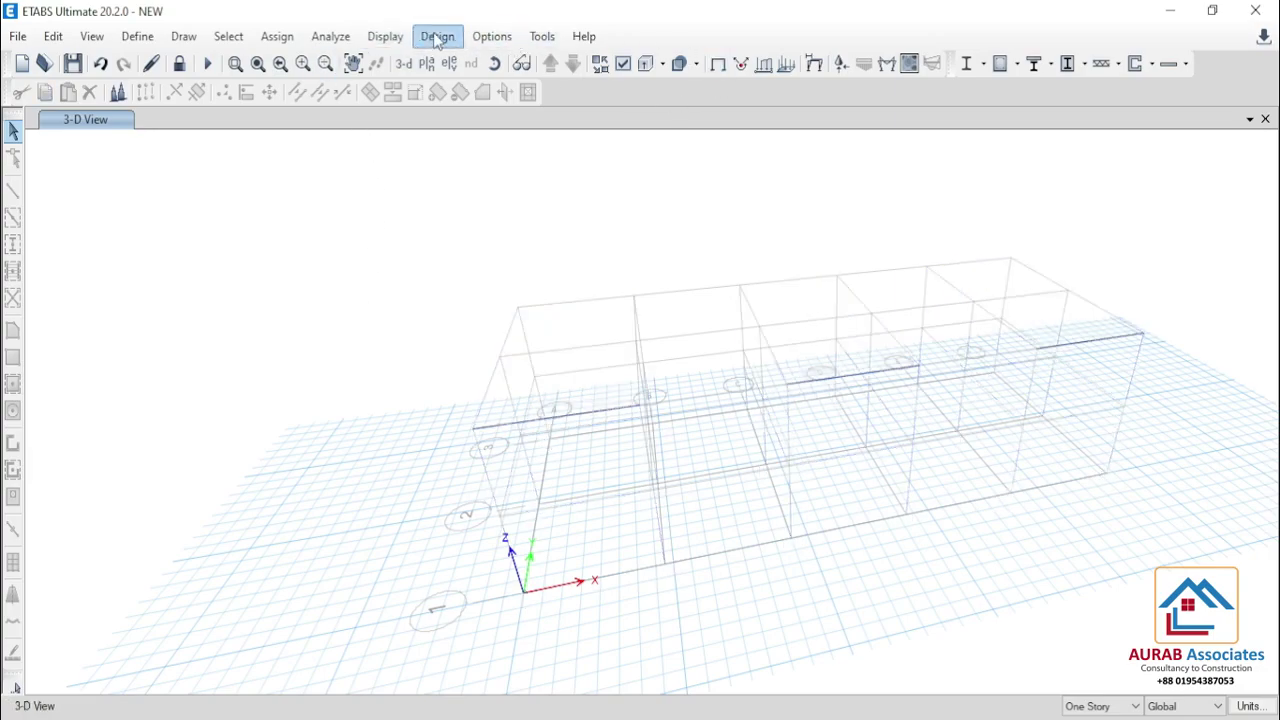
- Display the concrete frame design output Total Longitudinal Reinforcing on the isolated grid 1 beams
left_click(386, 37)
mouse_move(446, 46)
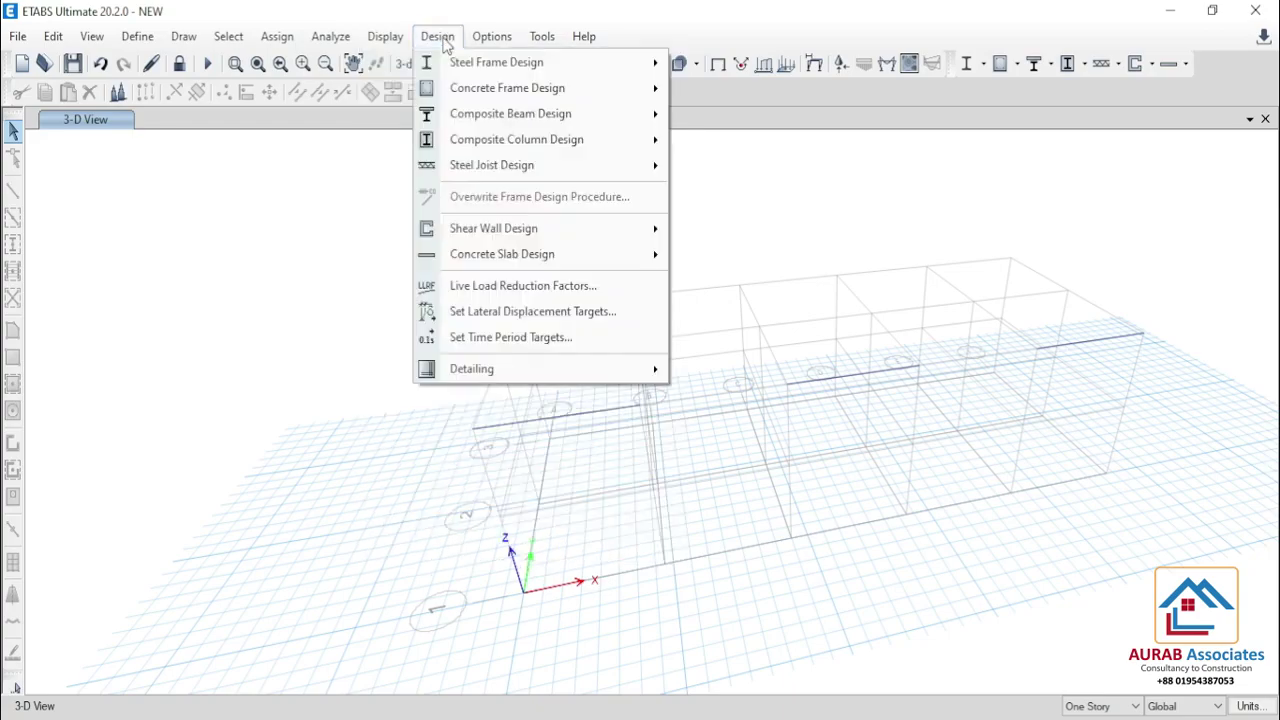
mouse_move(480, 87)
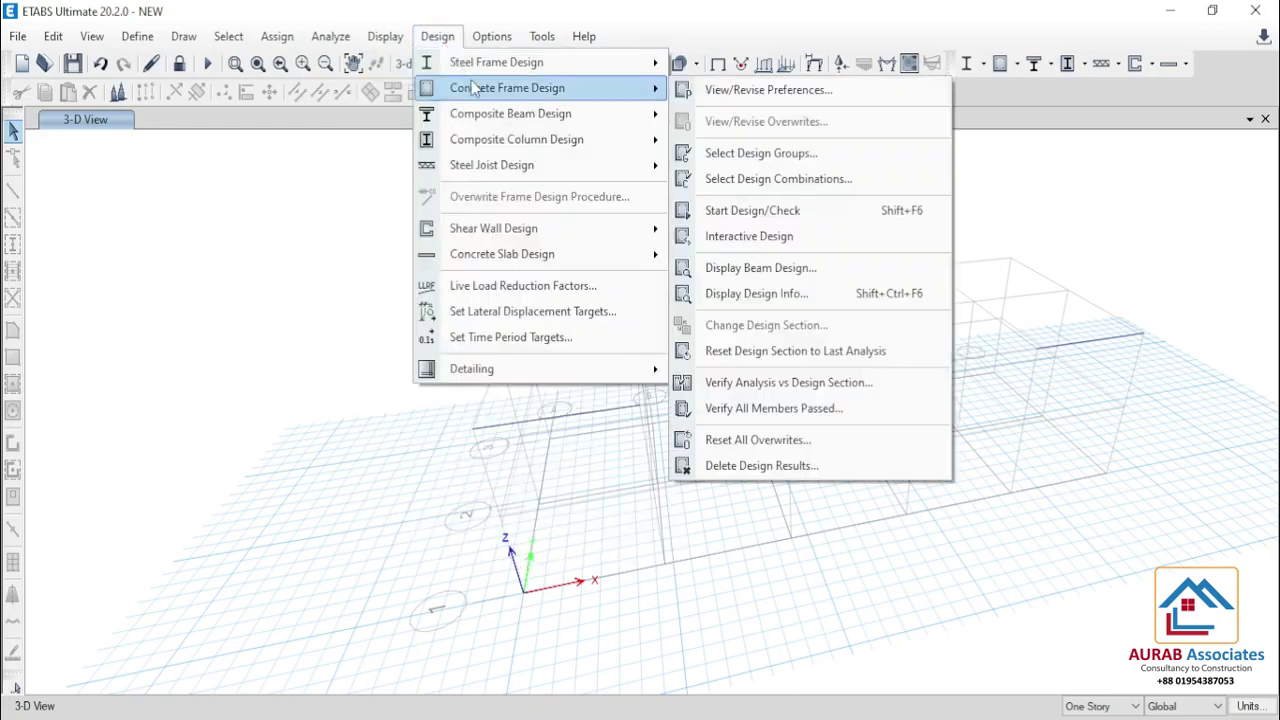
left_click(756, 293)
left_click_drag(560, 288, 160, 128)
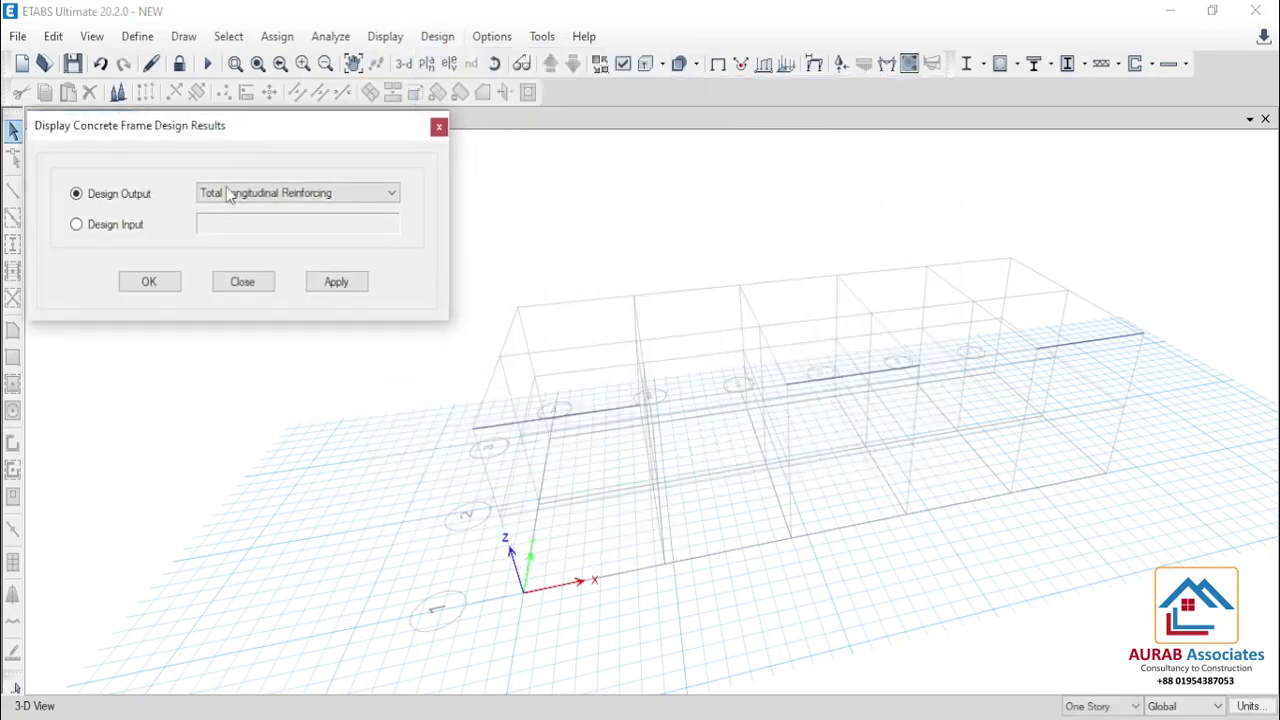
left_click(345, 283)
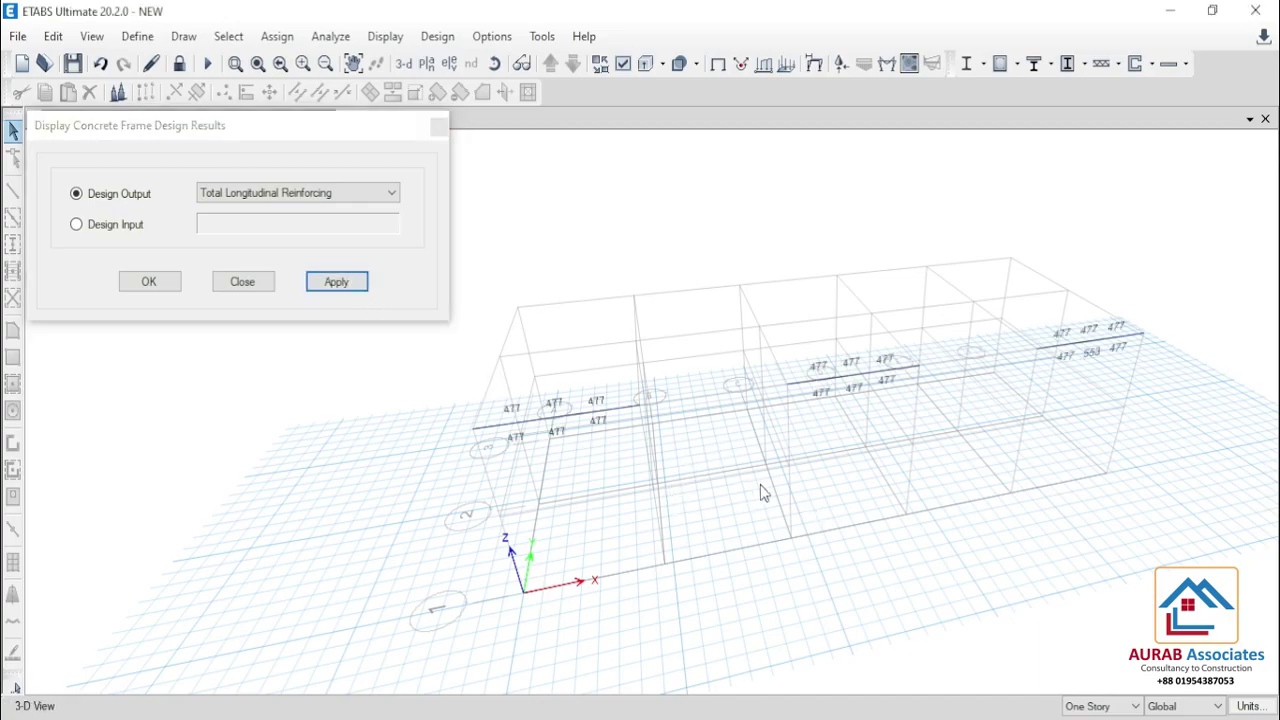
- Compare the longitudinal reinforcement of the three isolated grid 1 roof beams, looking closely at the beam between grids E and F
middle_click_drag(890, 462, 854, 449)
mouse_move(505, 420)
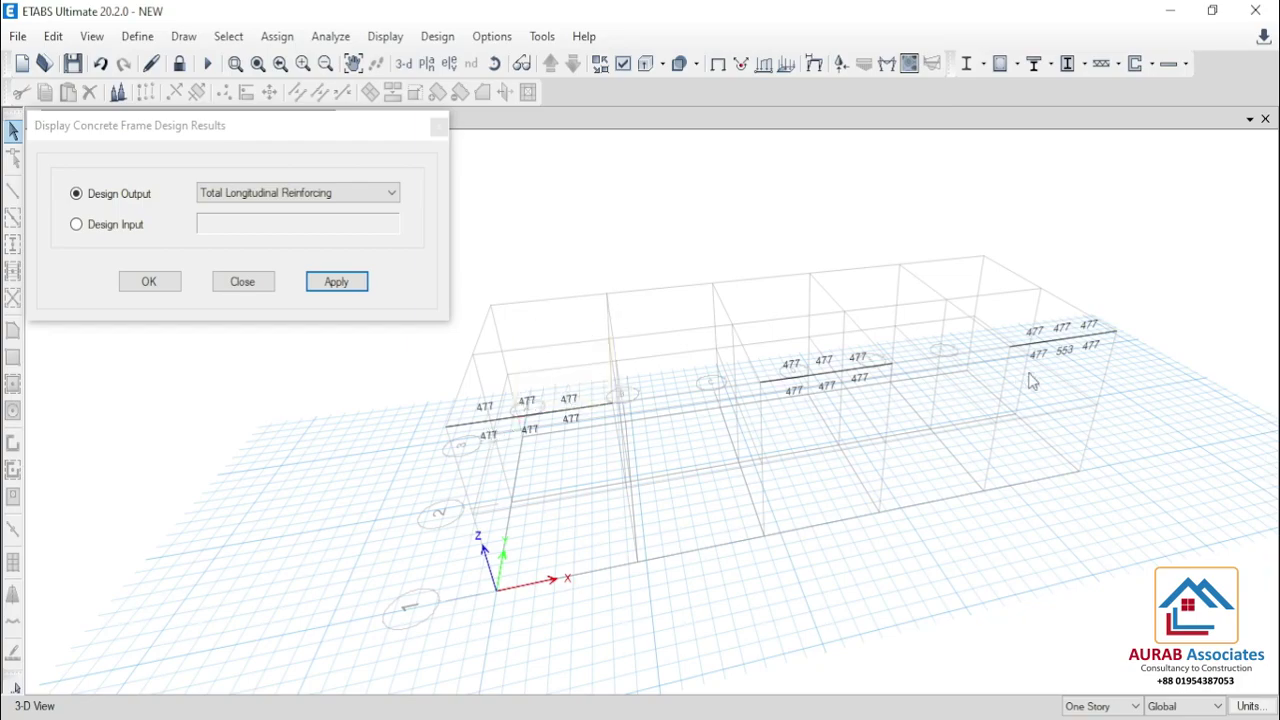
middle_click_drag(917, 529, 676, 400, "shift")
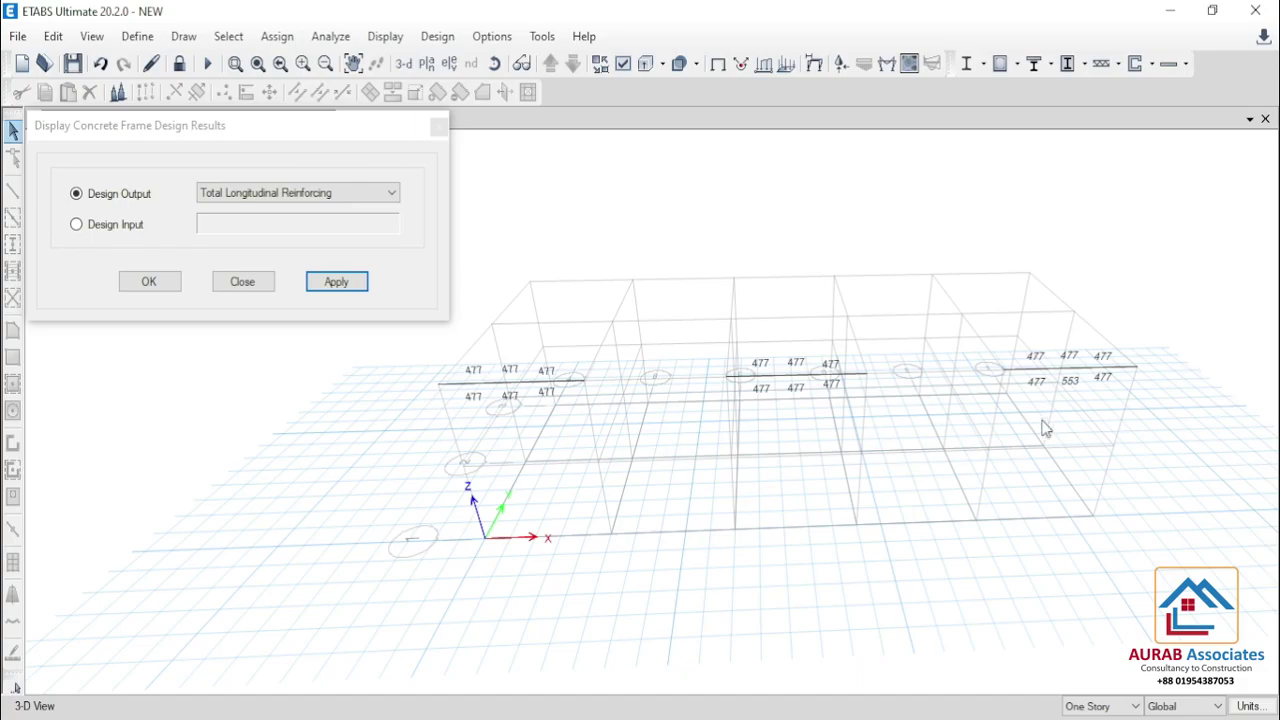
scroll(1140, 388, "up", 3)
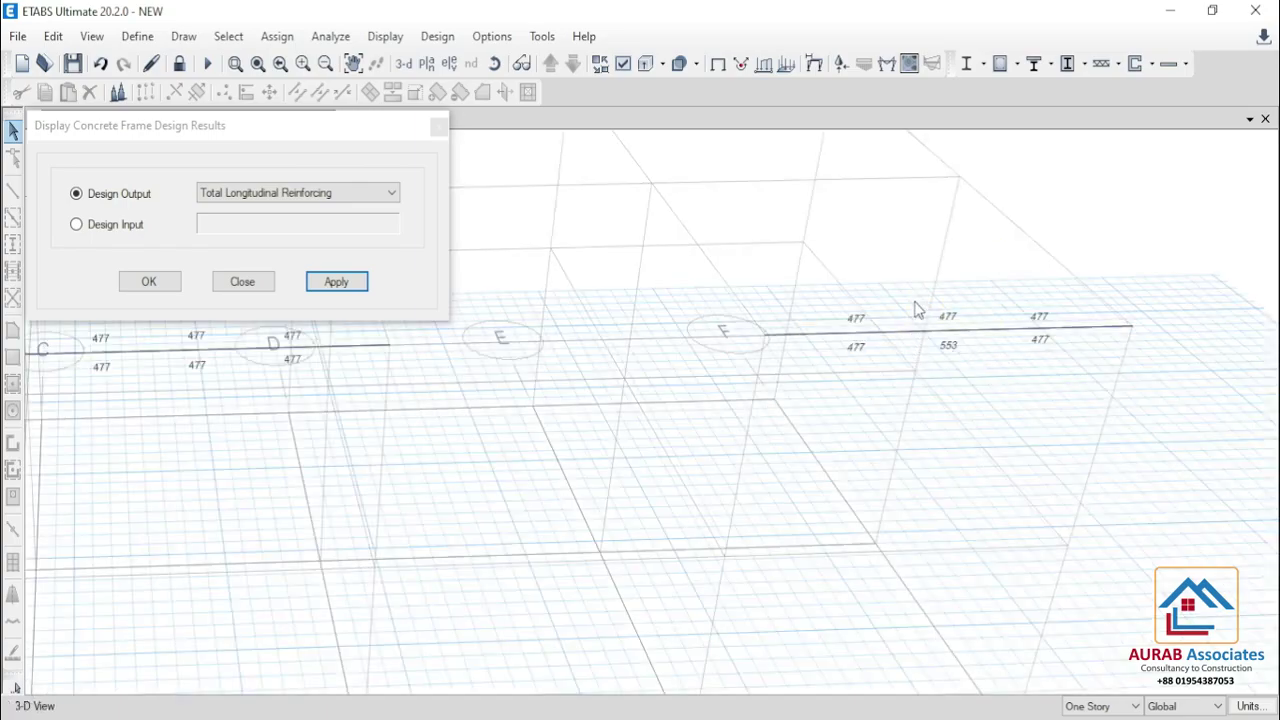
left_click_drag(716, 293, 1176, 425)
left_click(928, 345)
mouse_move(951, 338)
scroll(1013, 373, "down", 3)
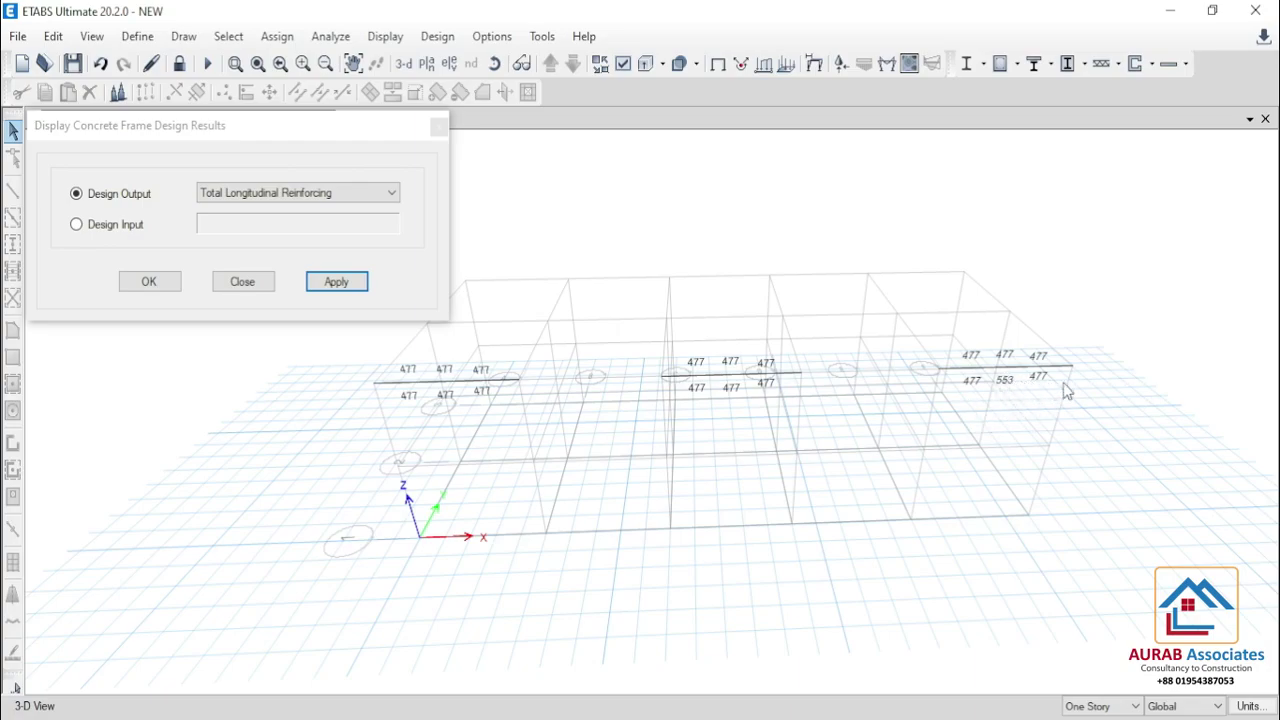
- Close the concrete design results settings and show all objects with their longitudinal reinforcement
left_click(438, 126)
right_click(314, 162)
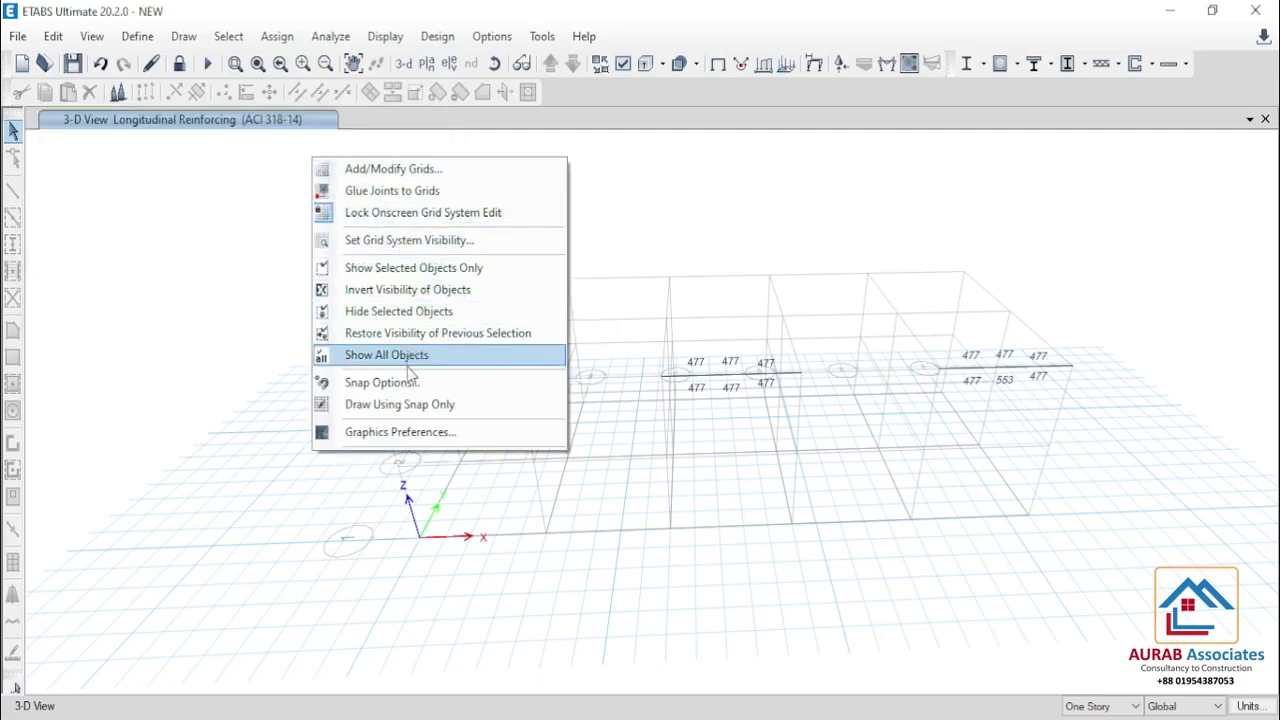
left_click(410, 355)
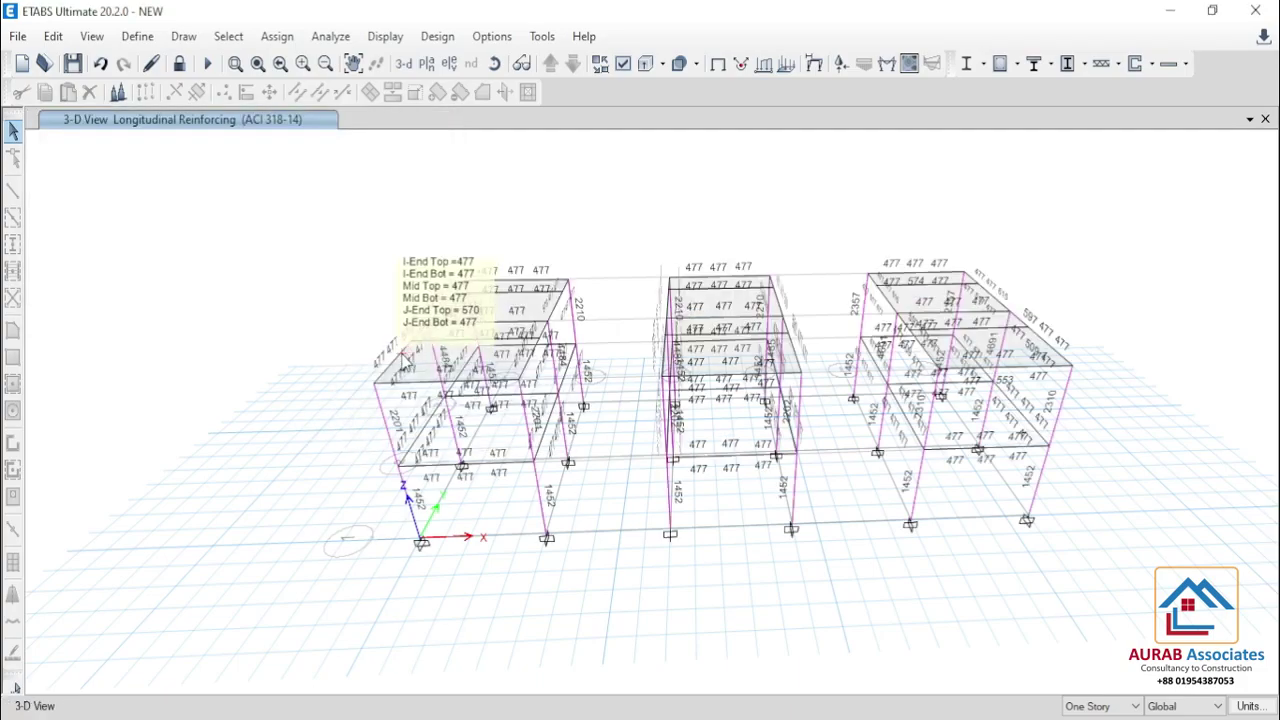
- Inspect the reinforcement of the frames in 3-D and open the Story2 plan view
left_click(440, 310)
left_click(692, 400)
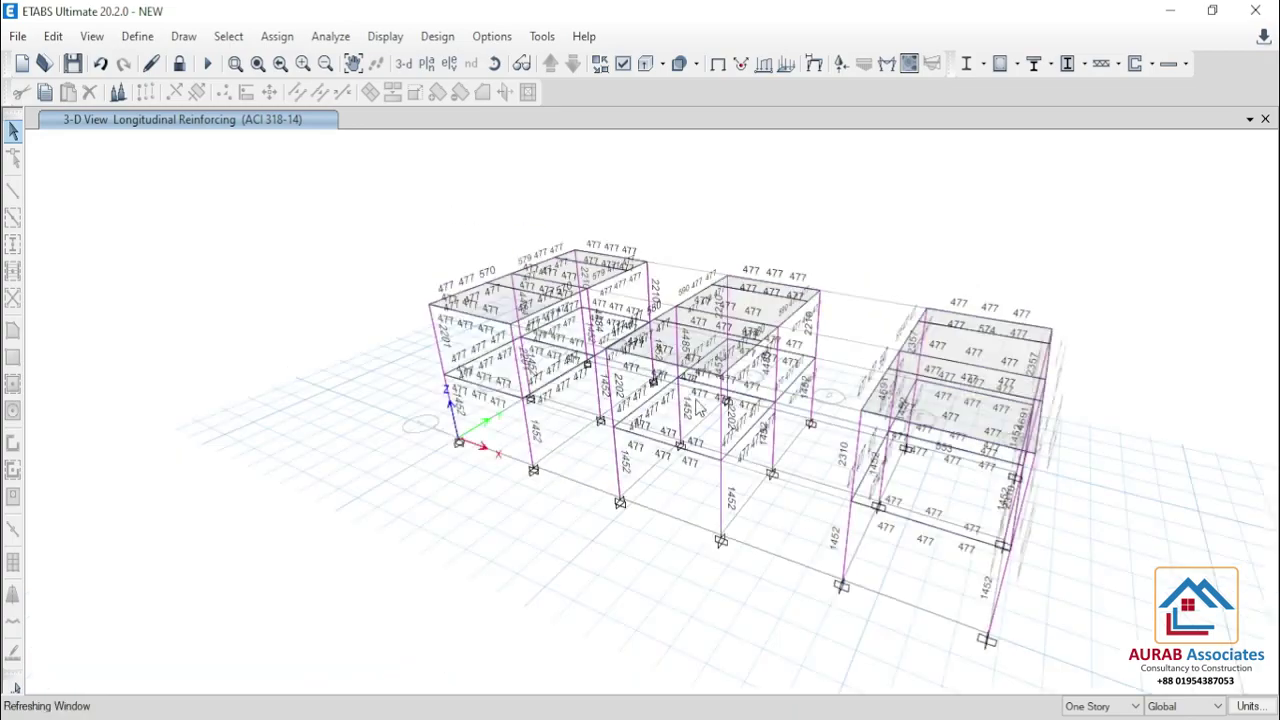
scroll(641, 329, "up", 3)
scroll(622, 325, "up", 3)
scroll(637, 374, "down", 3)
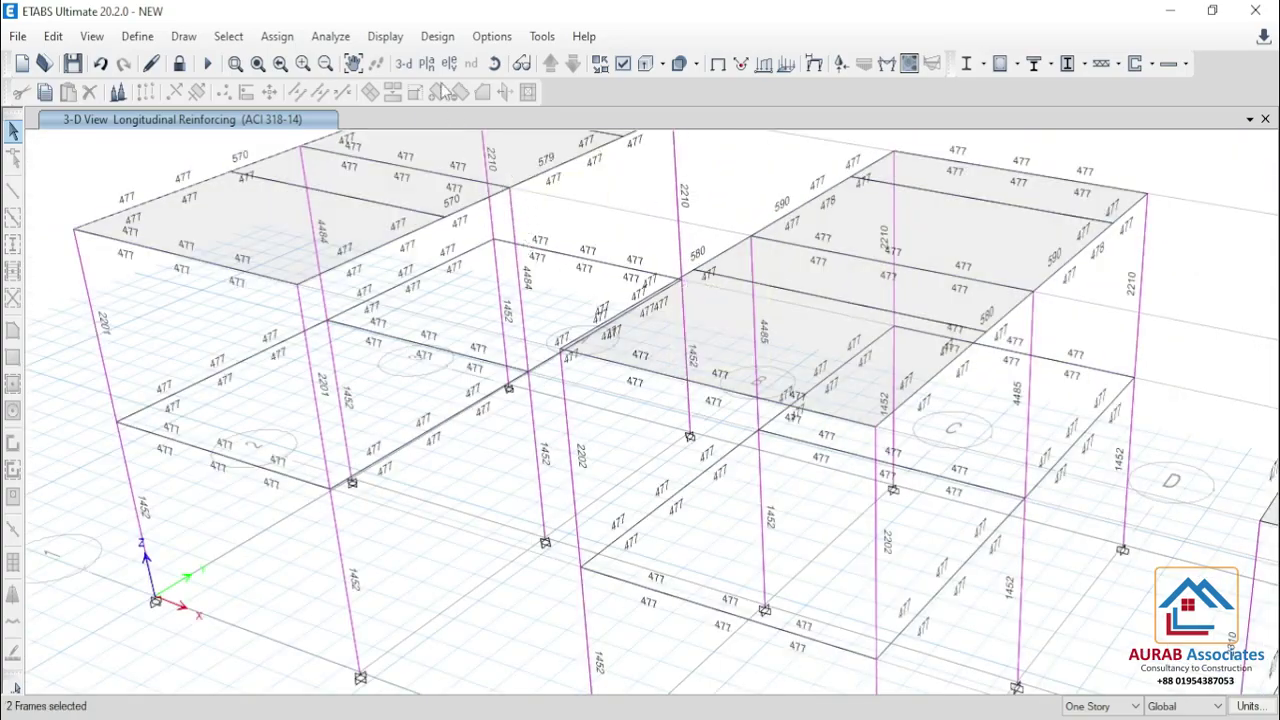
left_click(426, 63)
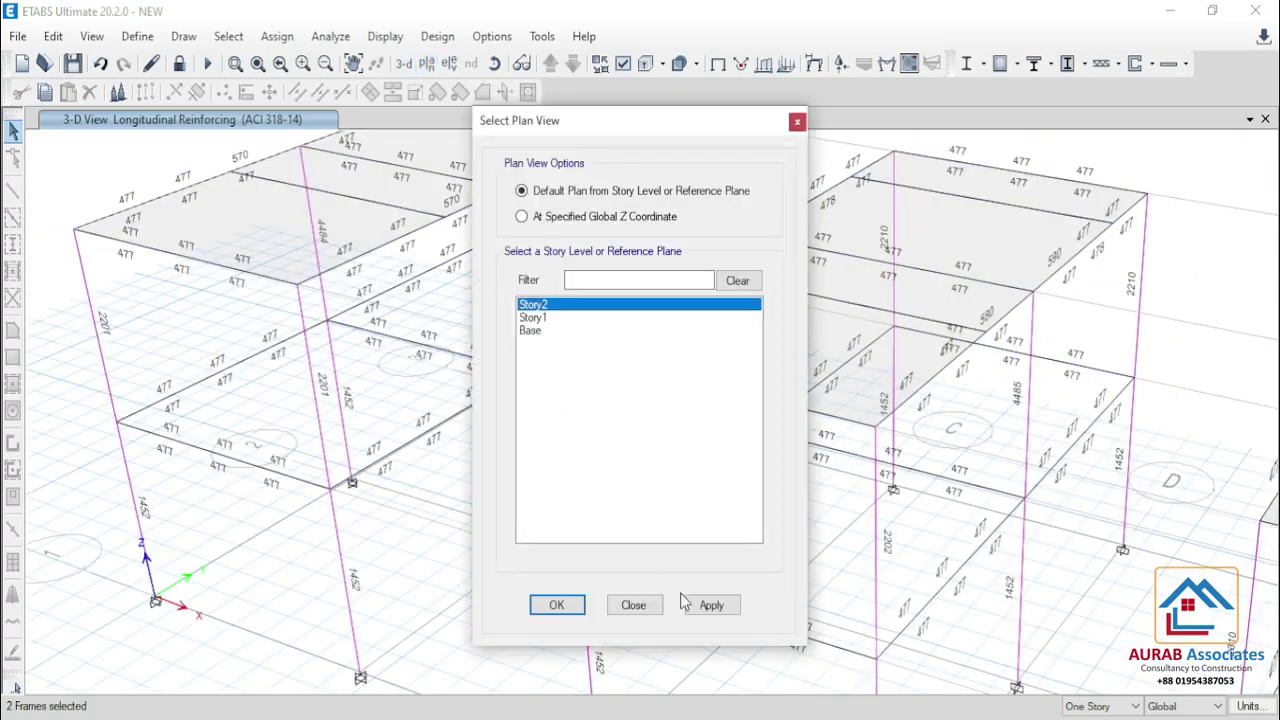
left_click(711, 605)
left_click(562, 606)
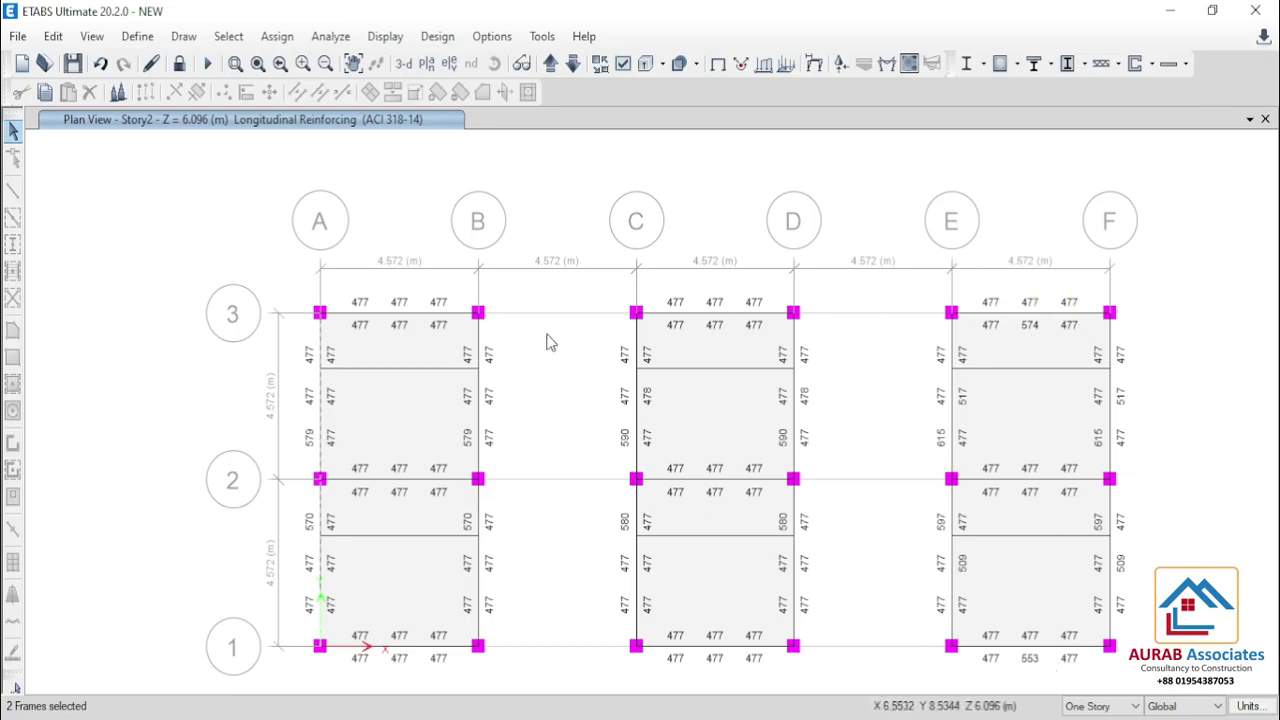
- Clear the selection and compare the beam longitudinal reinforcement of the three frames in the Story2 plan
mouse_move(472, 320)
key("ctrl+q")
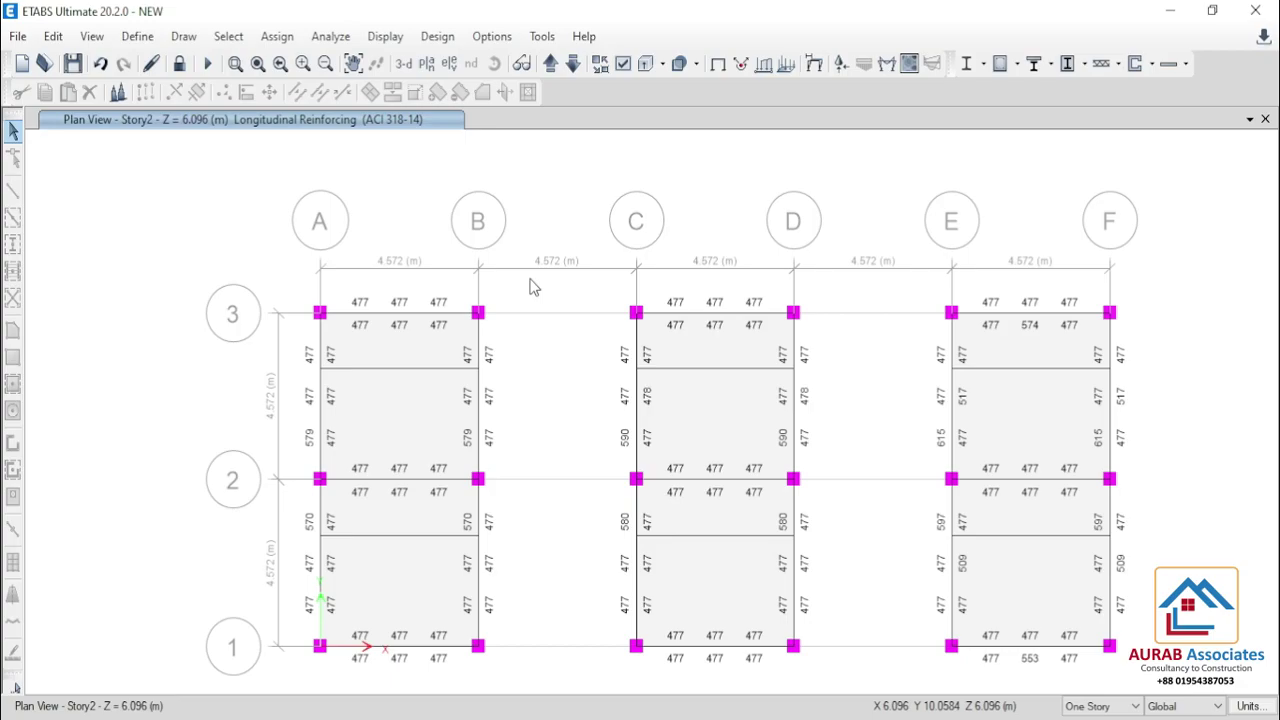
middle_click_drag(991, 286, 914, 200)
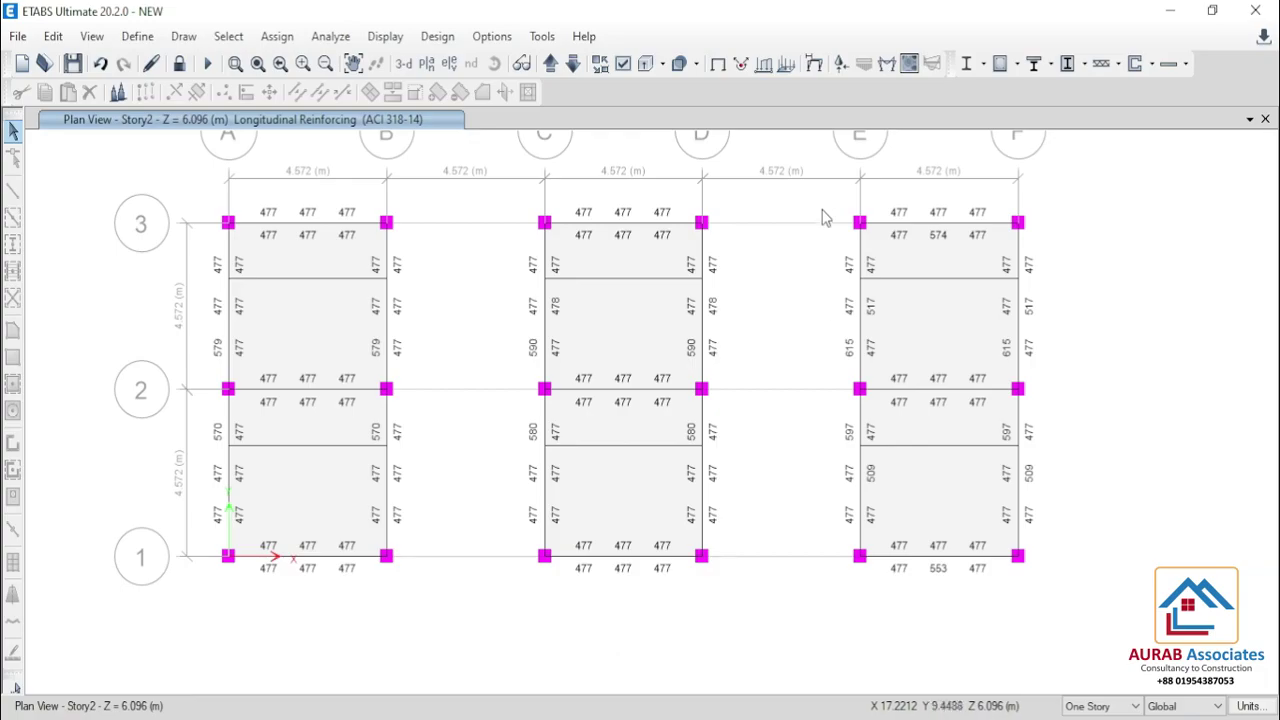
middle_click_drag(819, 472, 822, 533)
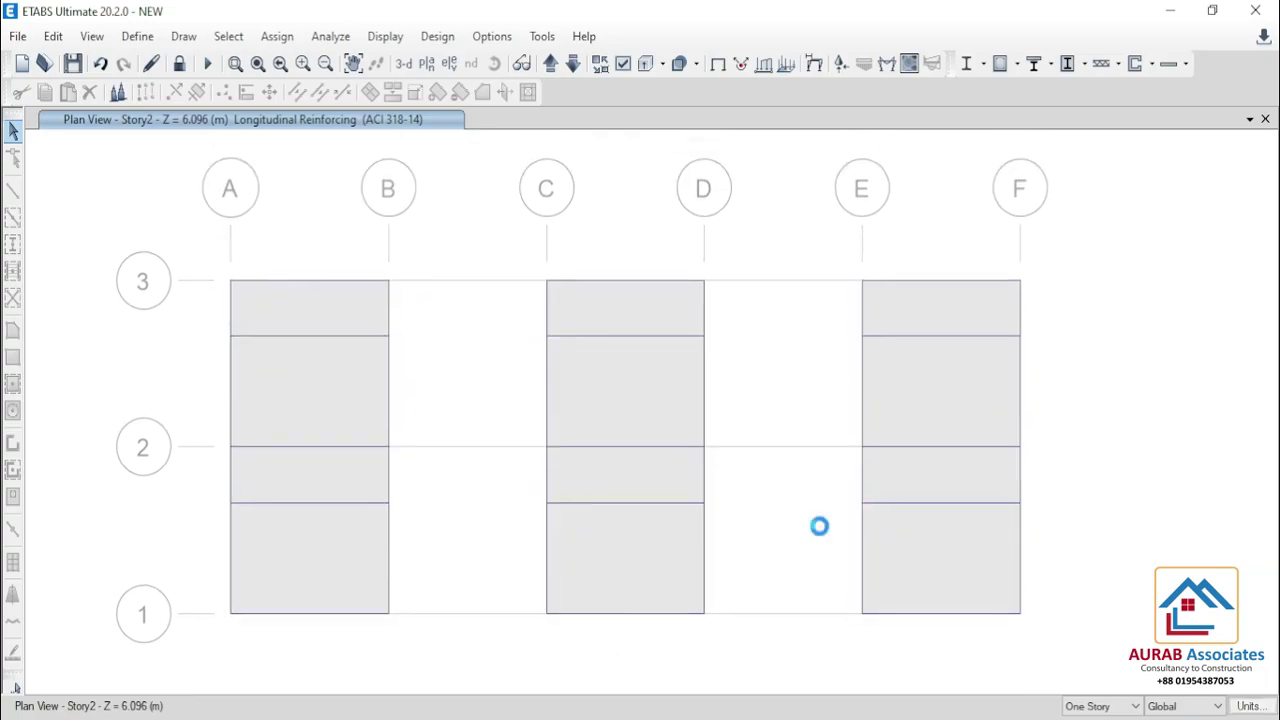